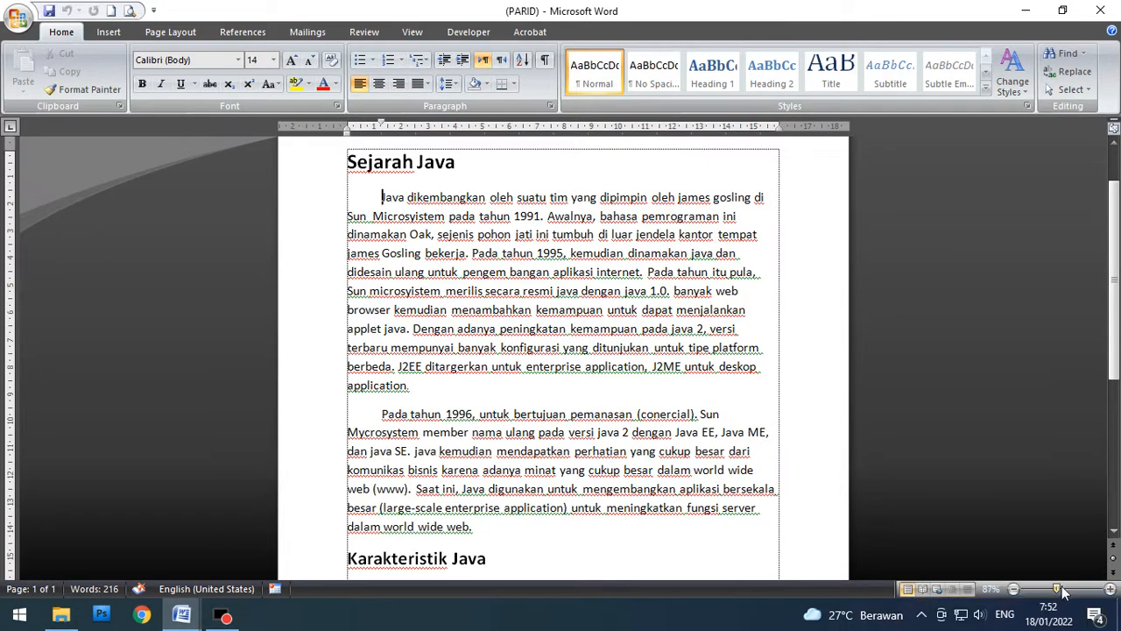
Step: Enlarge the document view to 110% and look over the text under the Sejarah Java heading
click(1111, 592)
click(1111, 592)
click(1110, 592)
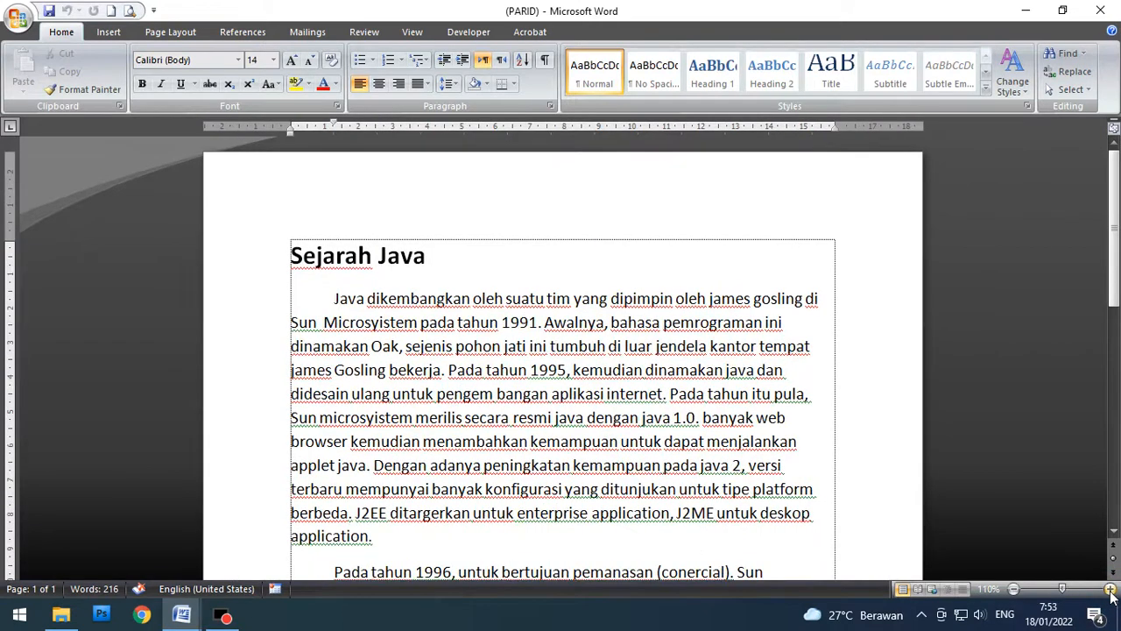
click(1111, 592)
click(1014, 589)
click(544, 364)
scroll(453, 319, down, 3)
scroll(453, 318, up, 3)
scroll(453, 319, down, 3)
scroll(454, 319, up, 3)
click(317, 255)
click(534, 355)
Step: Set the top, bottom, left and right page margins to 2 cm in the page setup
click(168, 33)
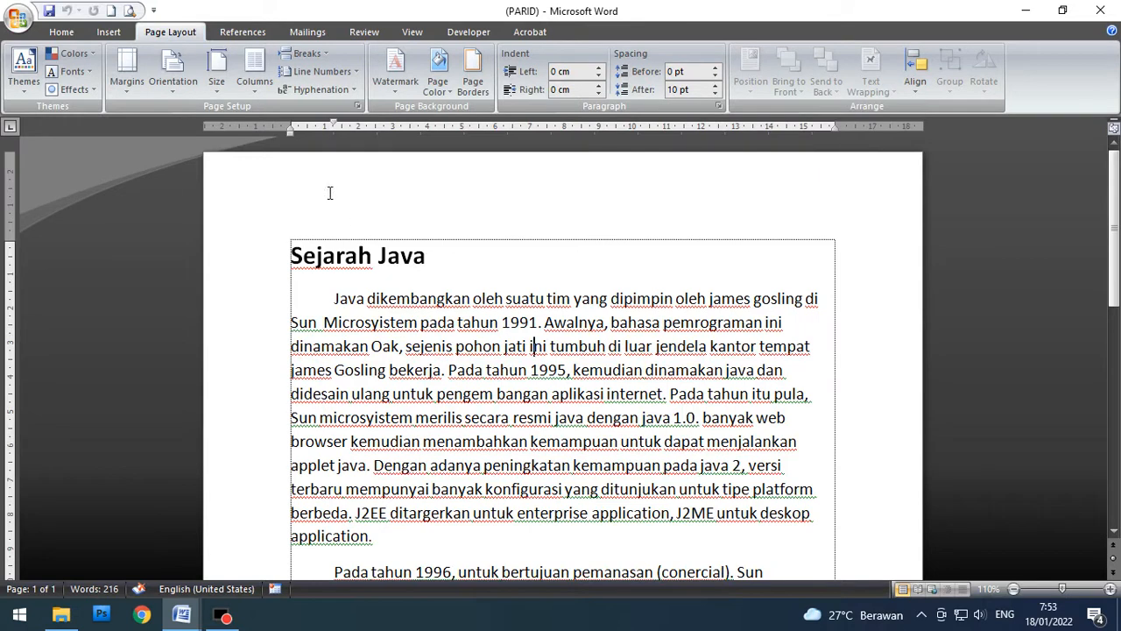
click(357, 106)
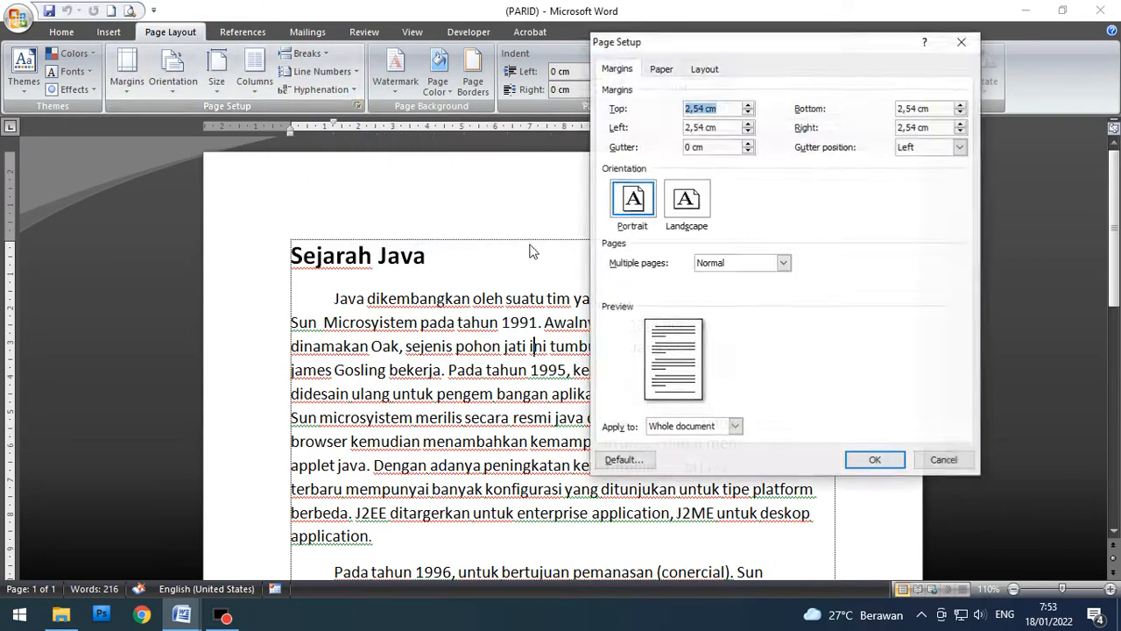
click(659, 70)
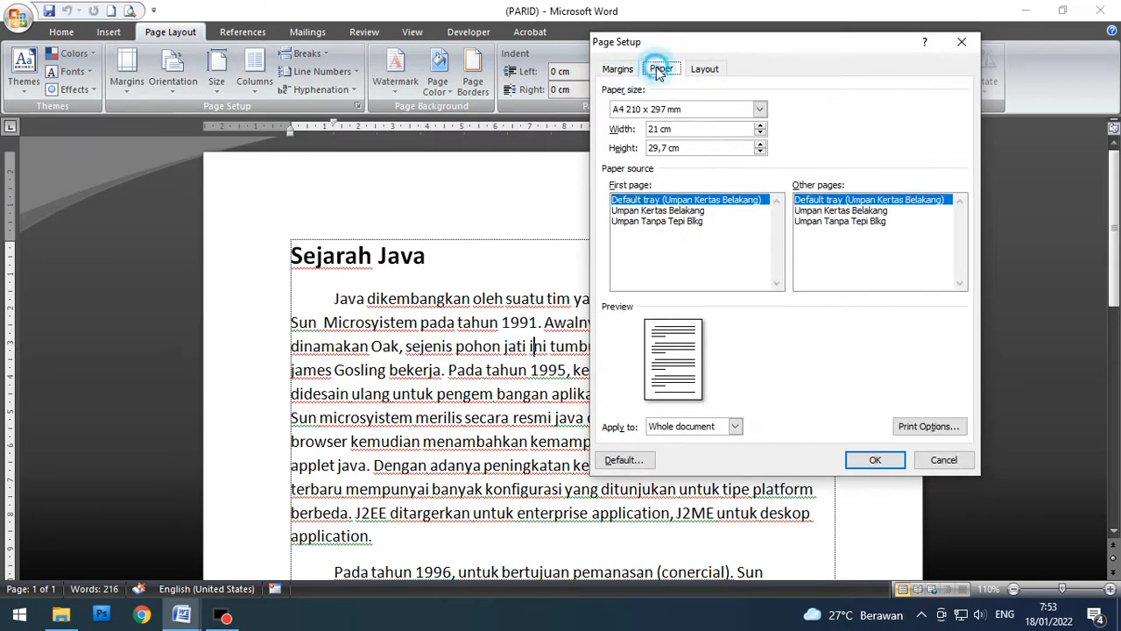
click(618, 69)
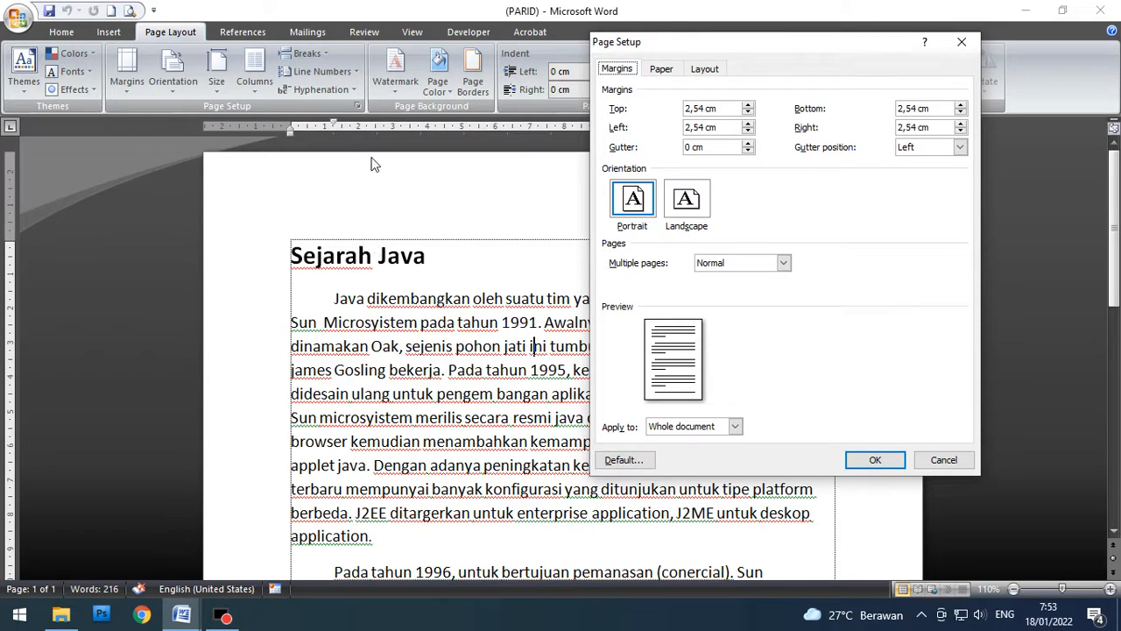
click(290, 352)
drag(703, 112, 684, 109)
text(2)
key(Tab)
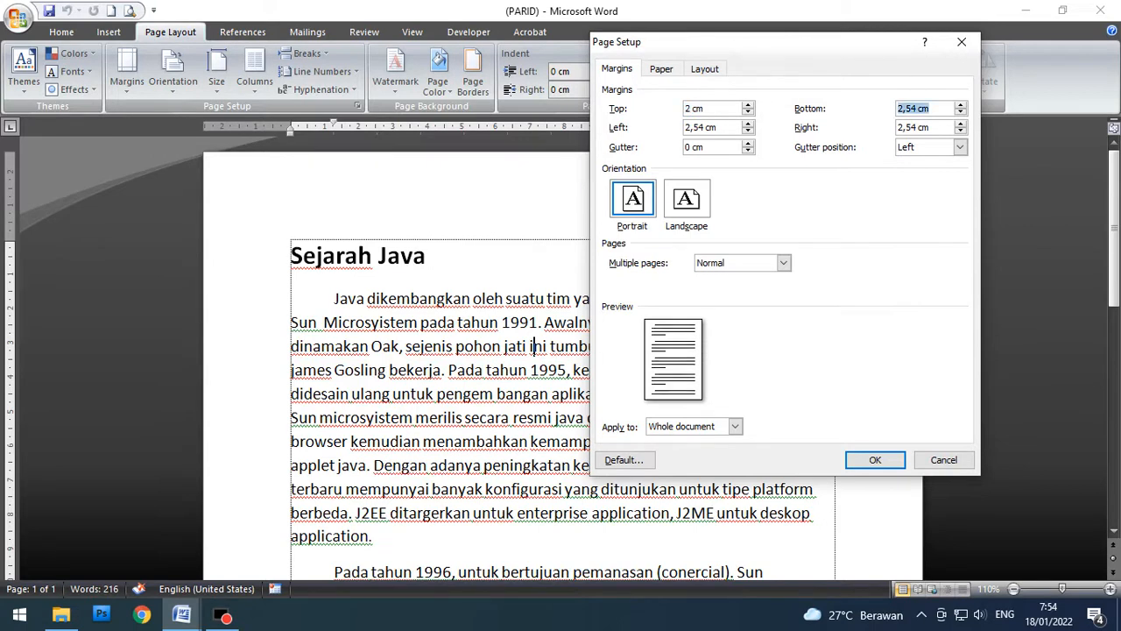
text(2)
key(Tab)
text(2)
key(Tab)
text(2)
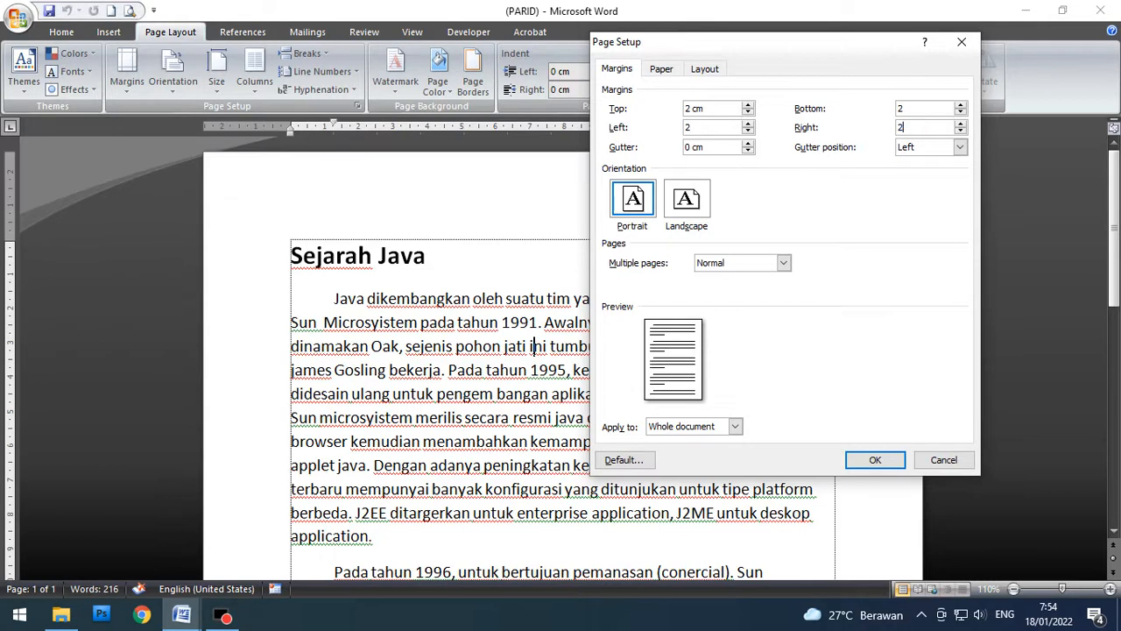
Step: Set the paper size to F4 for the whole document and apply the page setup
click(661, 70)
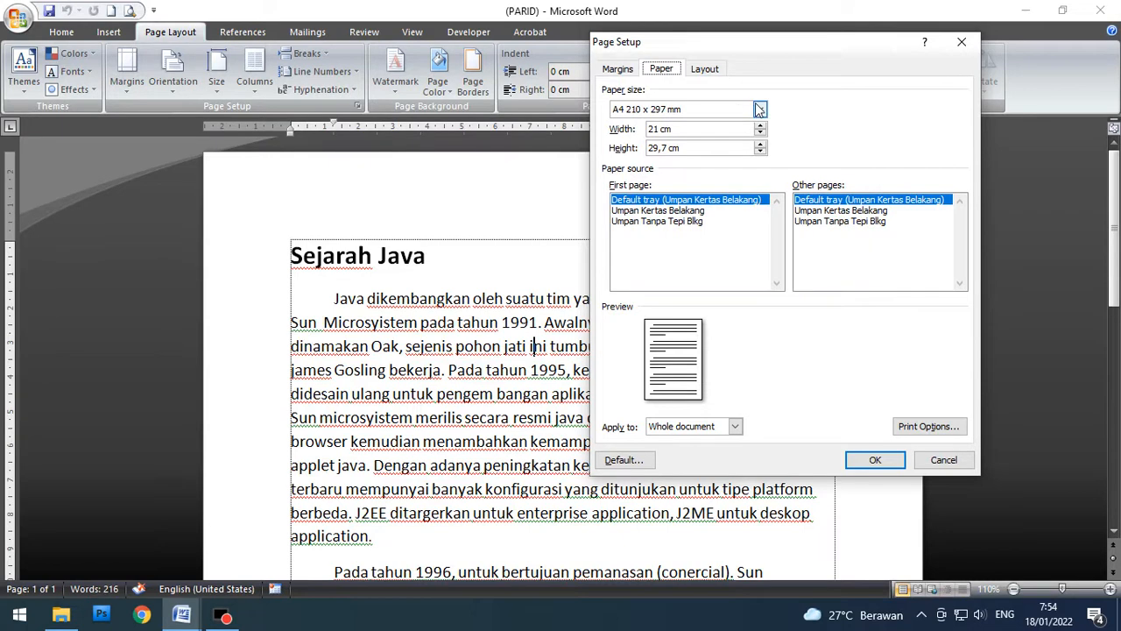
click(649, 110)
click(634, 124)
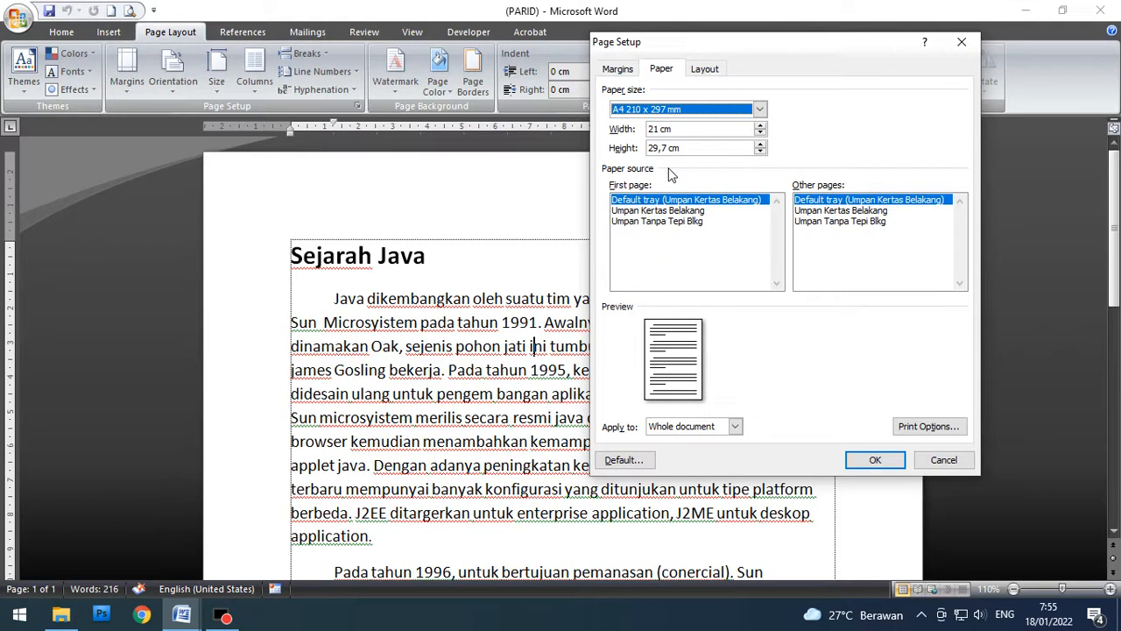
click(692, 114)
scroll(693, 144, down, 1)
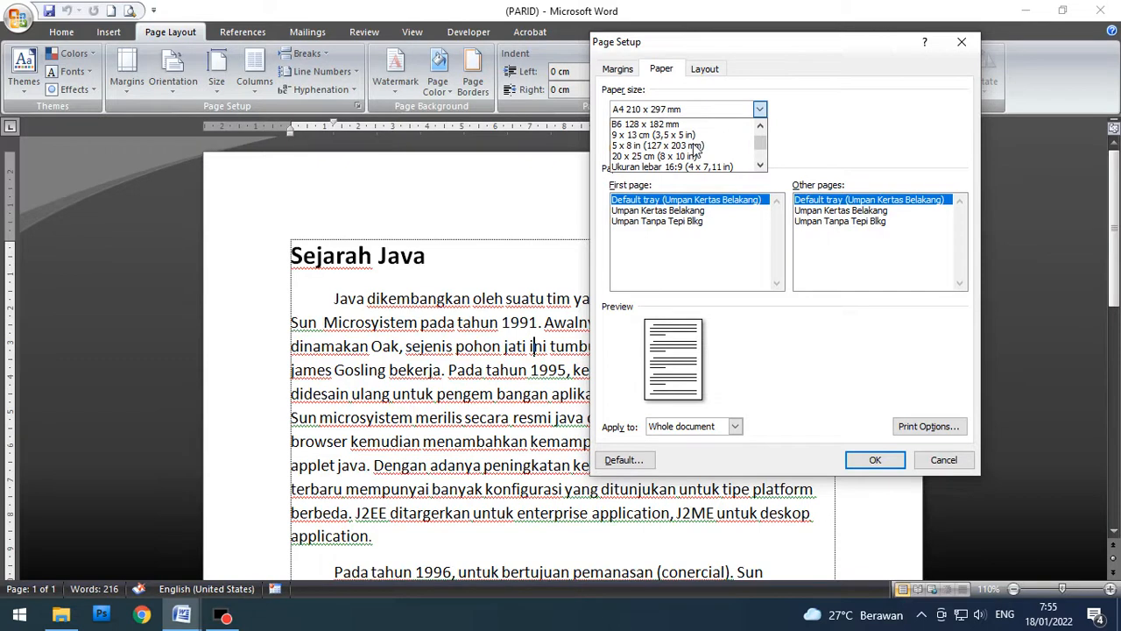
scroll(695, 151, down, 1)
scroll(695, 151, down, 3)
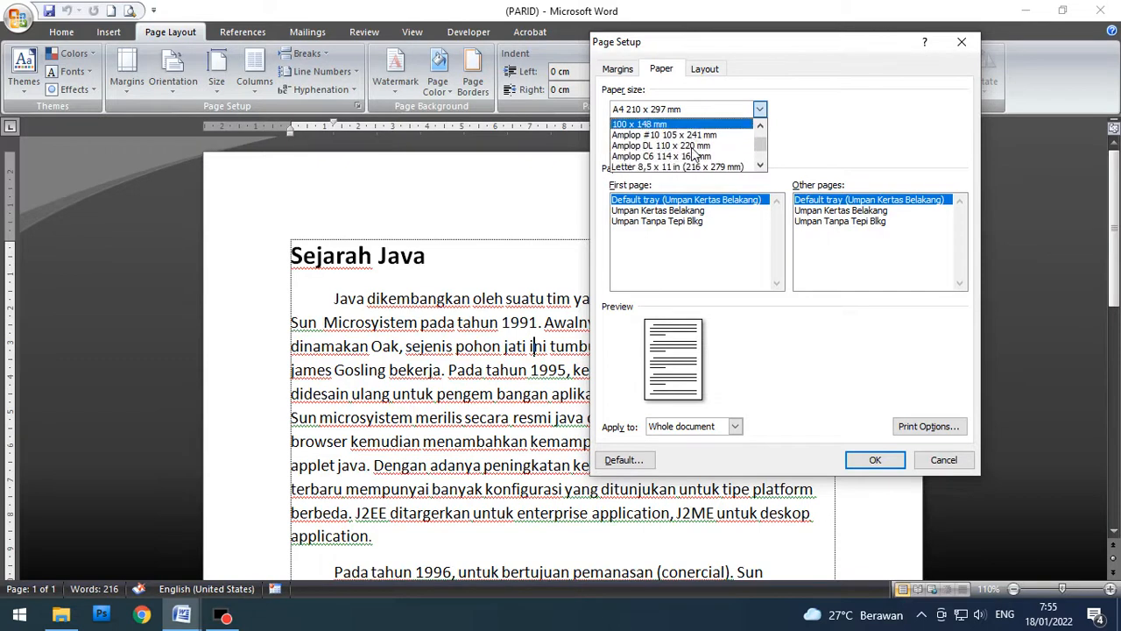
scroll(692, 156, down, 3)
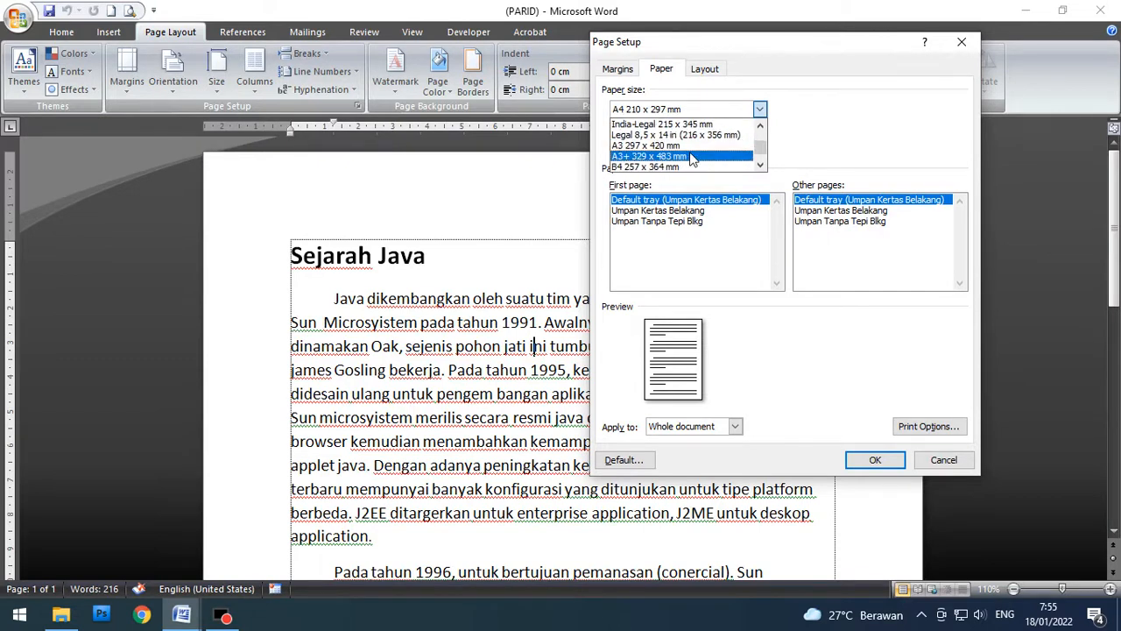
scroll(691, 156, down, 2)
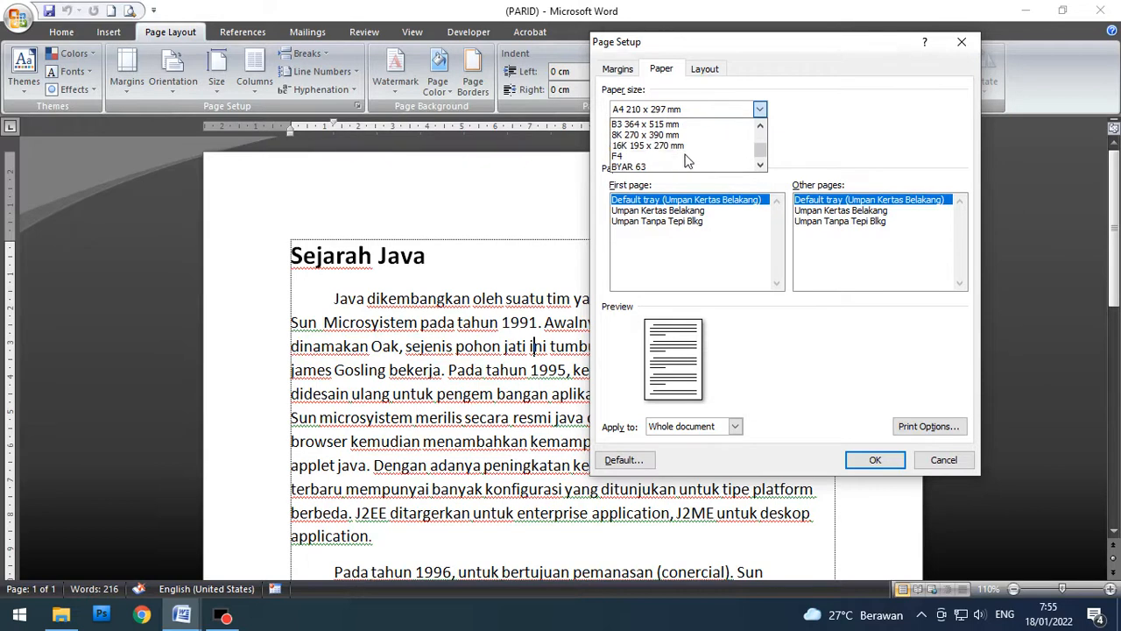
click(653, 159)
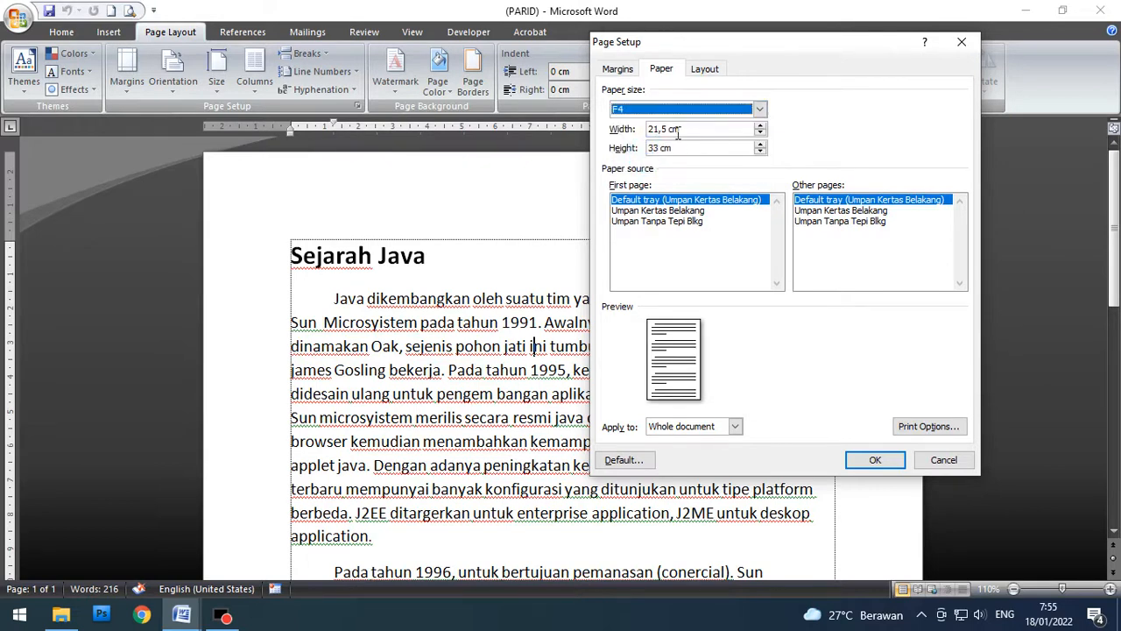
double_click(663, 129)
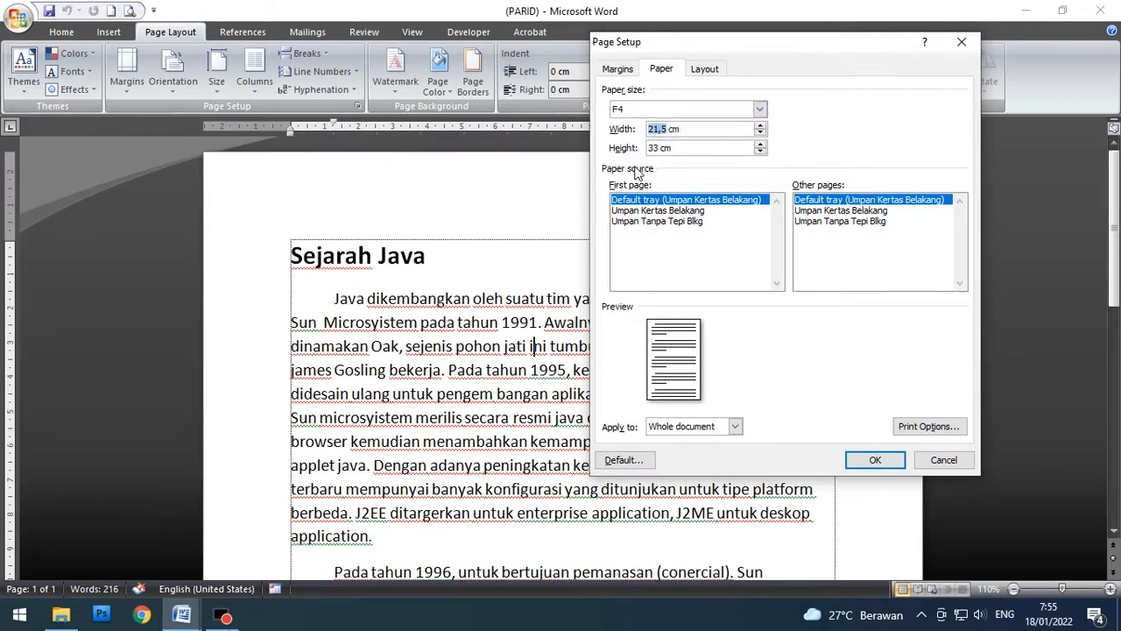
click(659, 147)
double_click(658, 148)
click(873, 461)
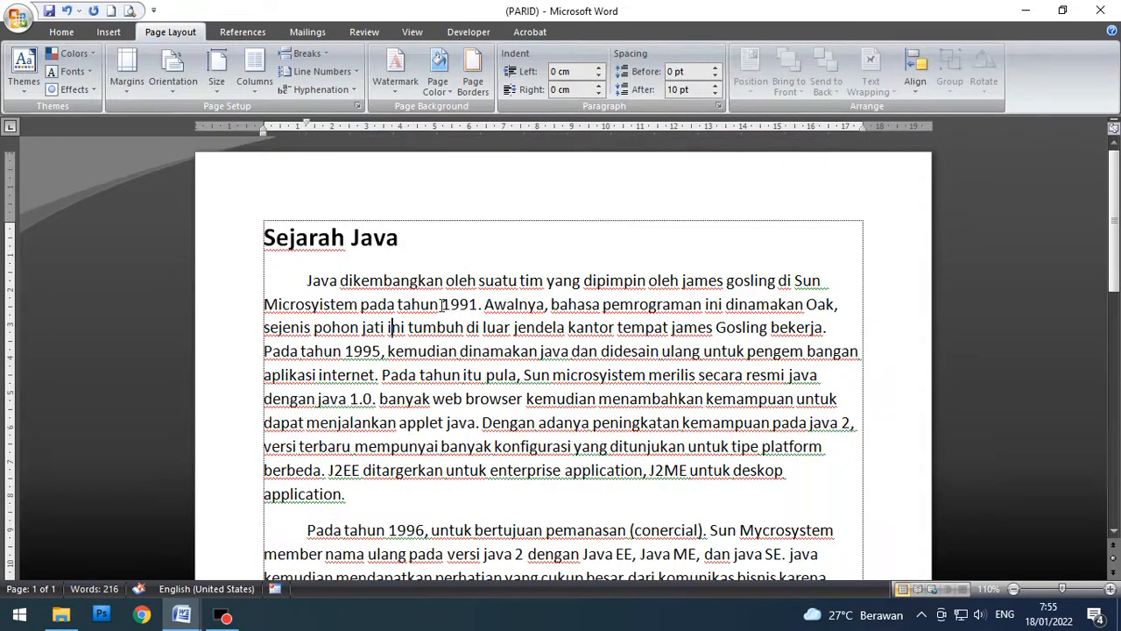
Step: Try justified alignment on the first paragraph under Sejarah Java, and return it to left alignment
click(401, 280)
click(52, 40)
click(516, 374)
scroll(515, 366, down, 2)
text(,)
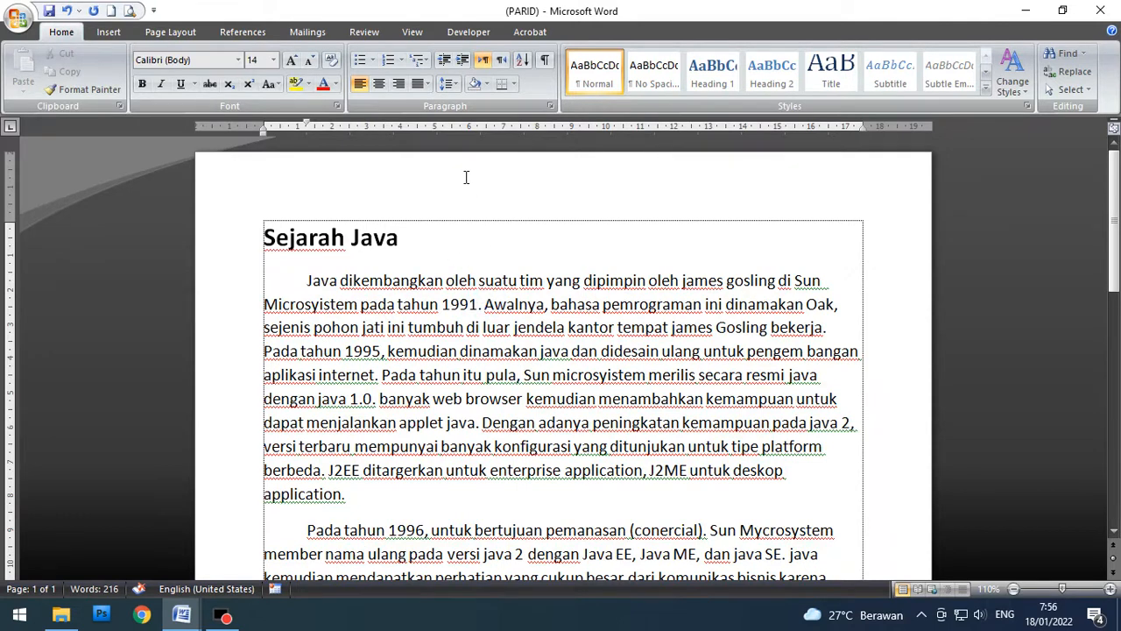
click(427, 85)
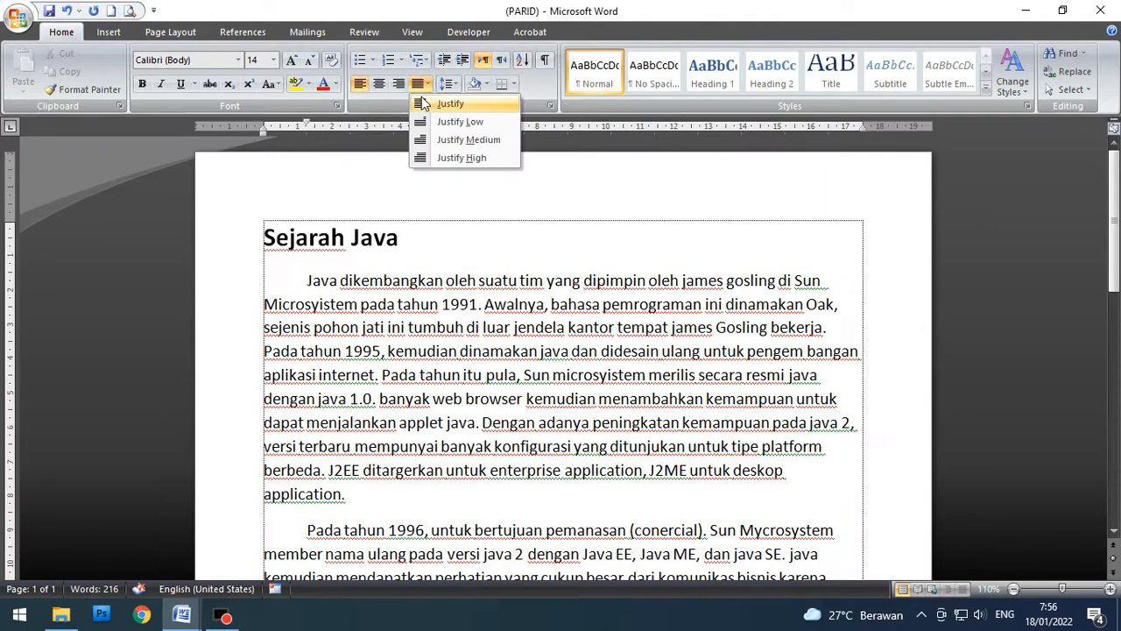
click(460, 117)
click(604, 341)
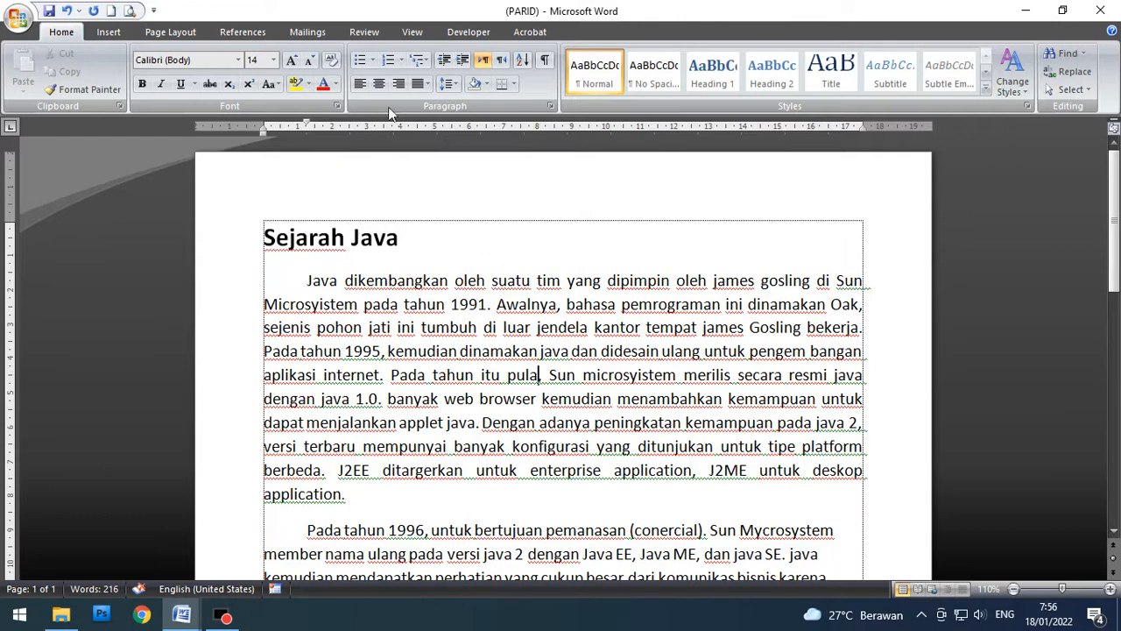
click(360, 84)
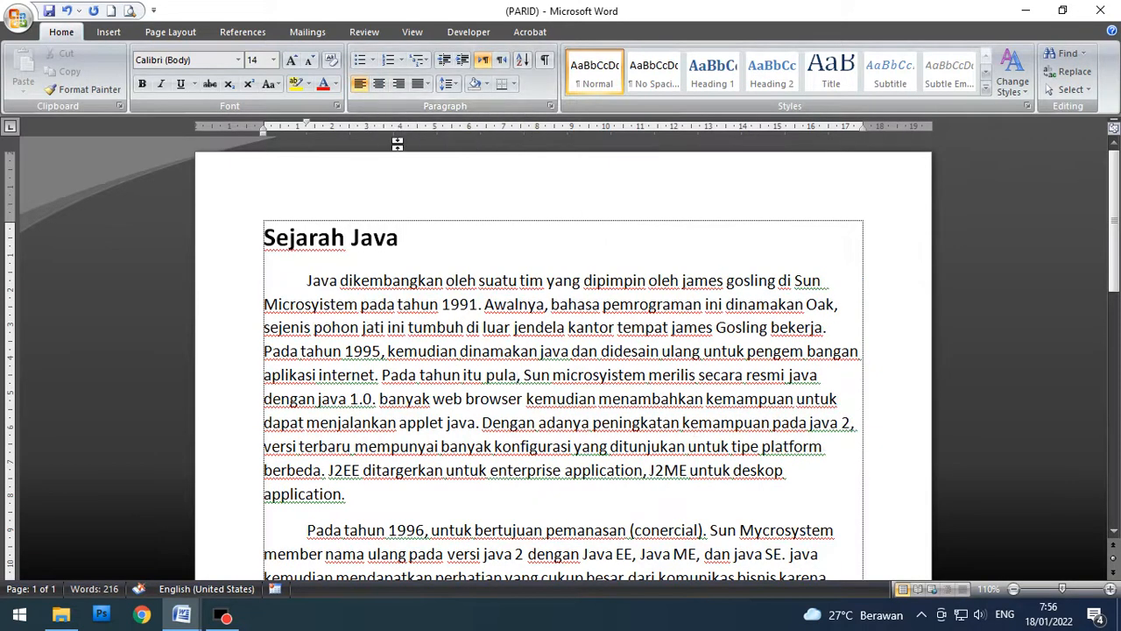
Step: Justify both paragraphs under the Sejarah Java heading
click(426, 84)
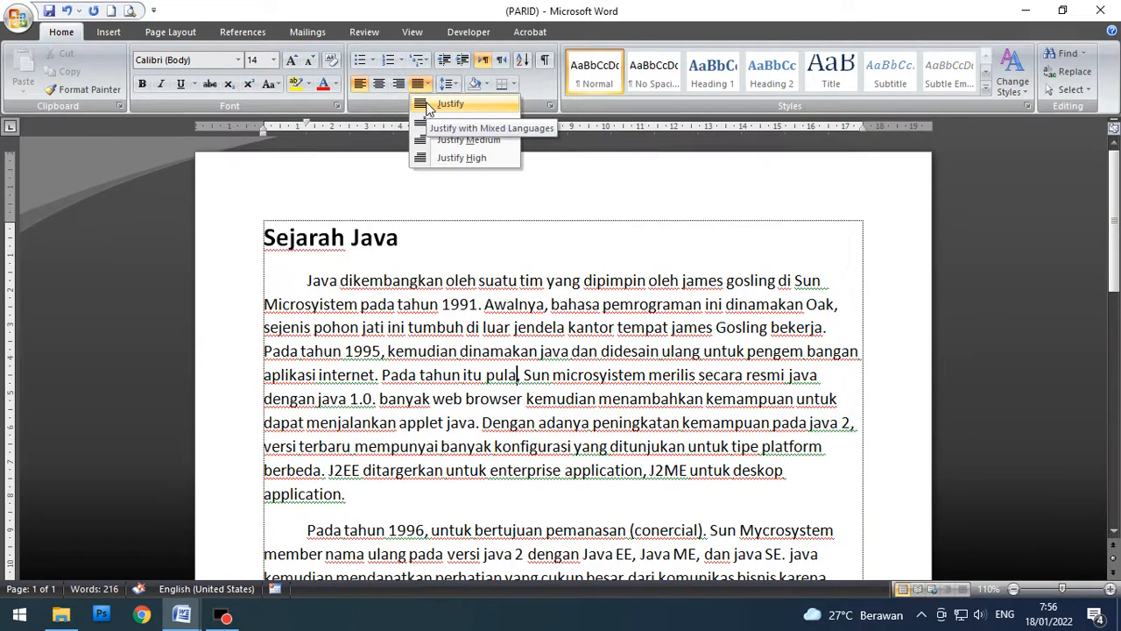
click(429, 107)
scroll(495, 314, down, 3)
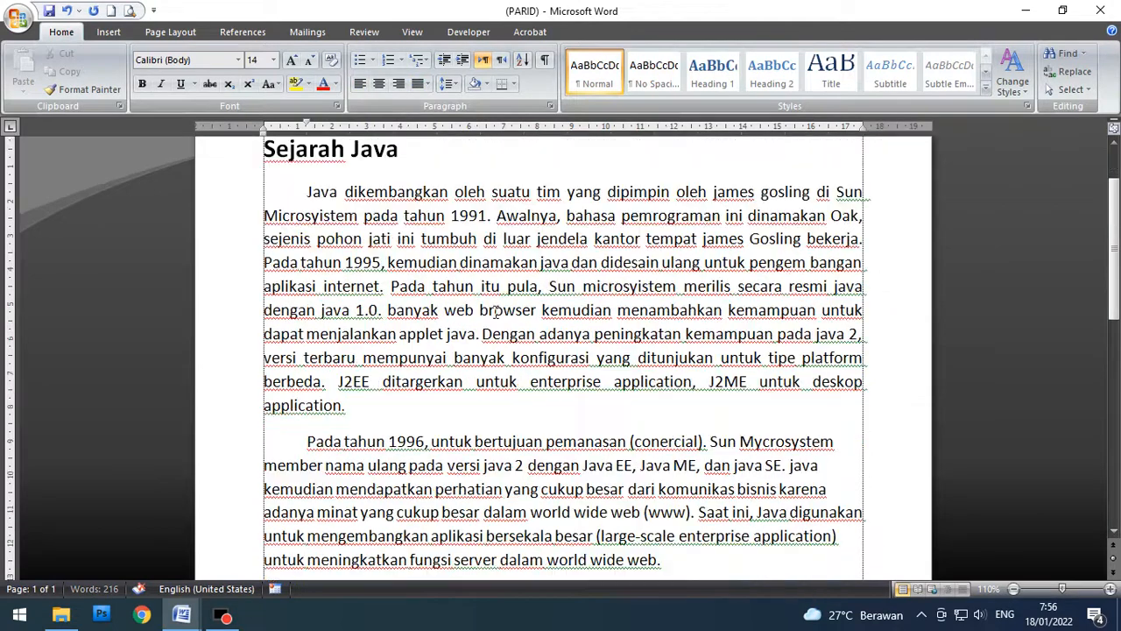
click(426, 84)
click(423, 105)
scroll(443, 285, down, 3)
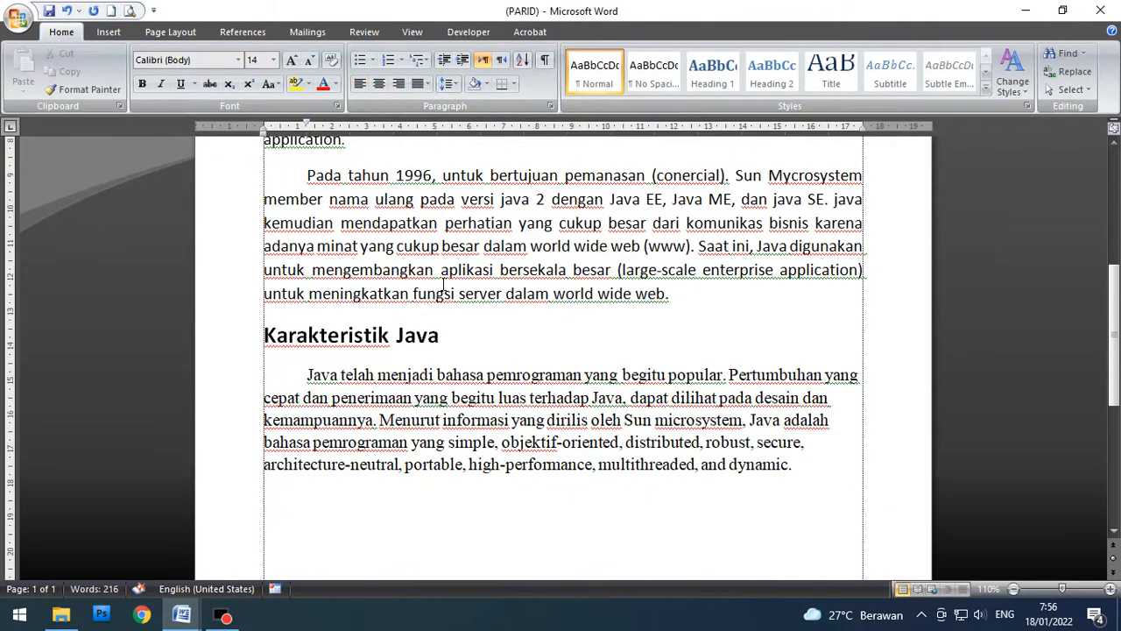
Step: Justify the paragraph under the Karakteristik Java heading
scroll(443, 286, down, 3)
click(445, 331)
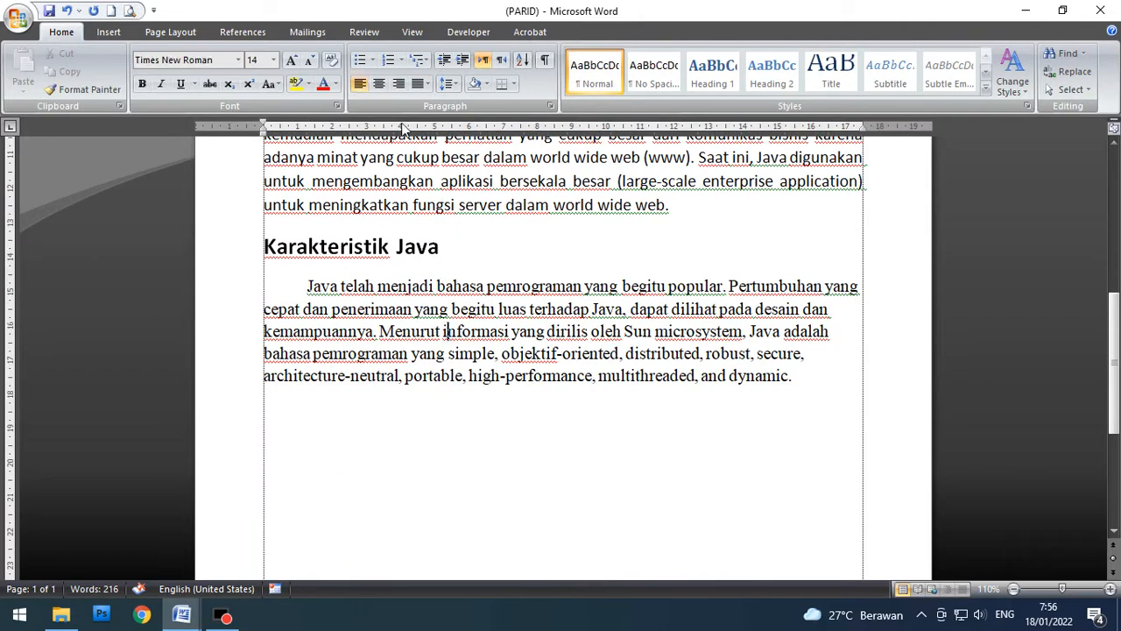
click(427, 84)
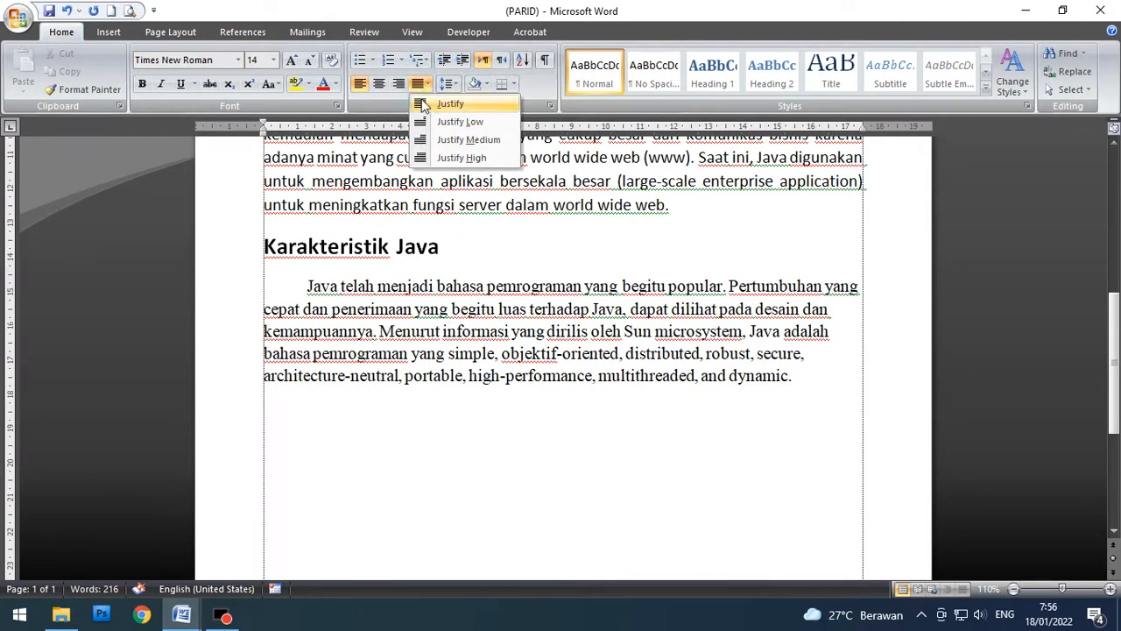
click(423, 104)
Step: Examine the word spacing and fonts of the justified paragraphs under both headings
scroll(455, 287, up, 2)
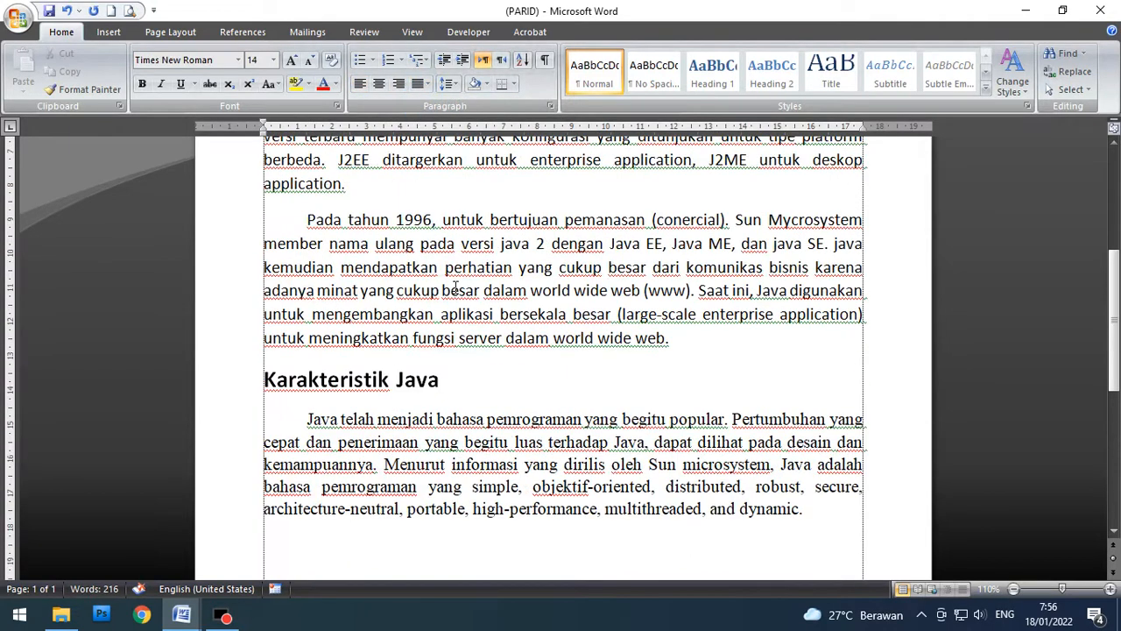
scroll(455, 291, down, 2)
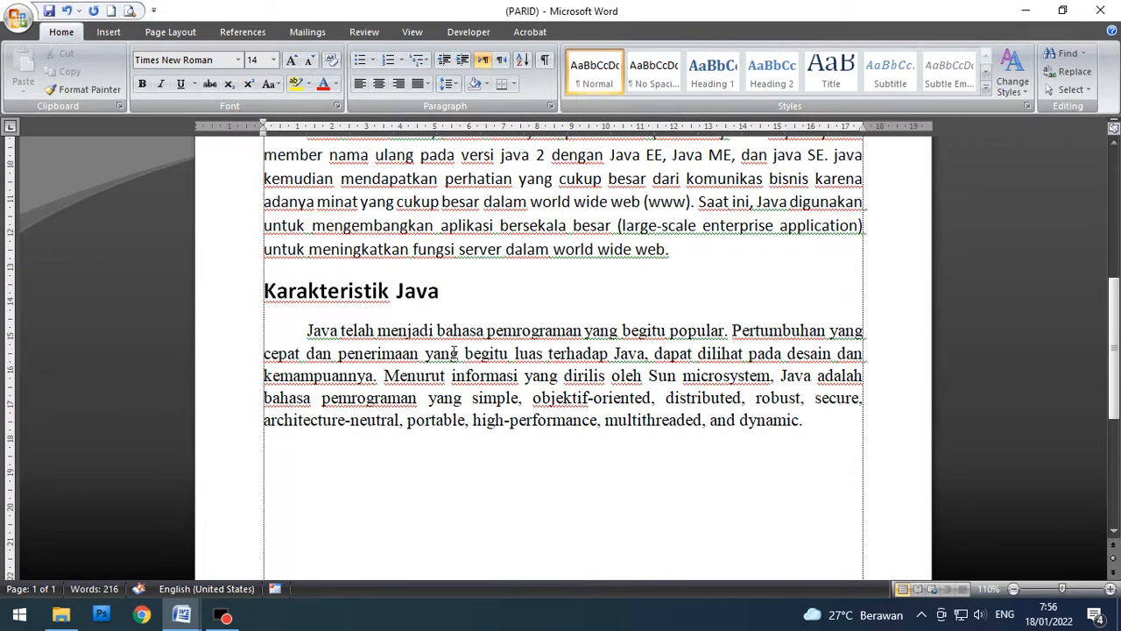
scroll(453, 351, up, 2)
double_click(441, 245)
click(437, 245)
click(465, 419)
drag(426, 442, 581, 446)
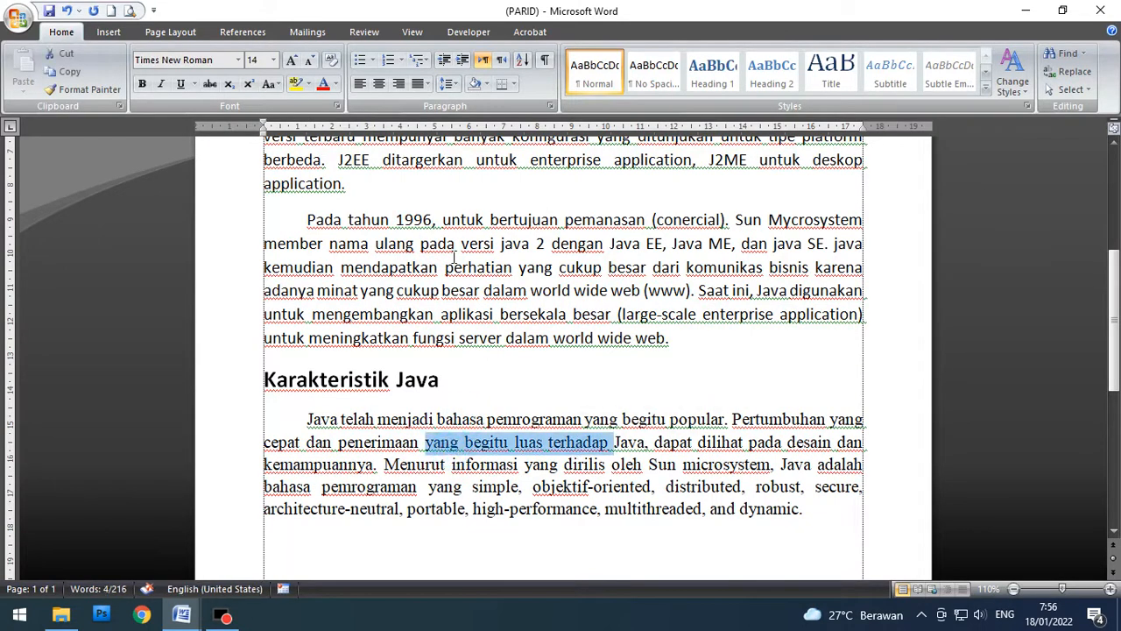
drag(443, 271, 585, 270)
drag(581, 313, 643, 313)
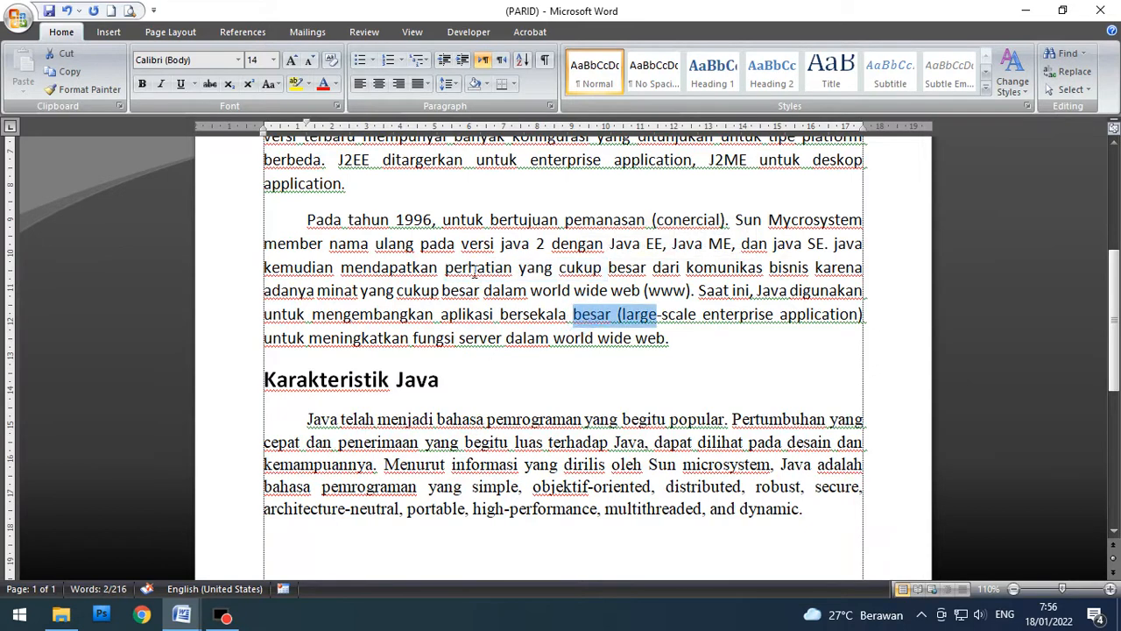
drag(373, 243, 605, 269)
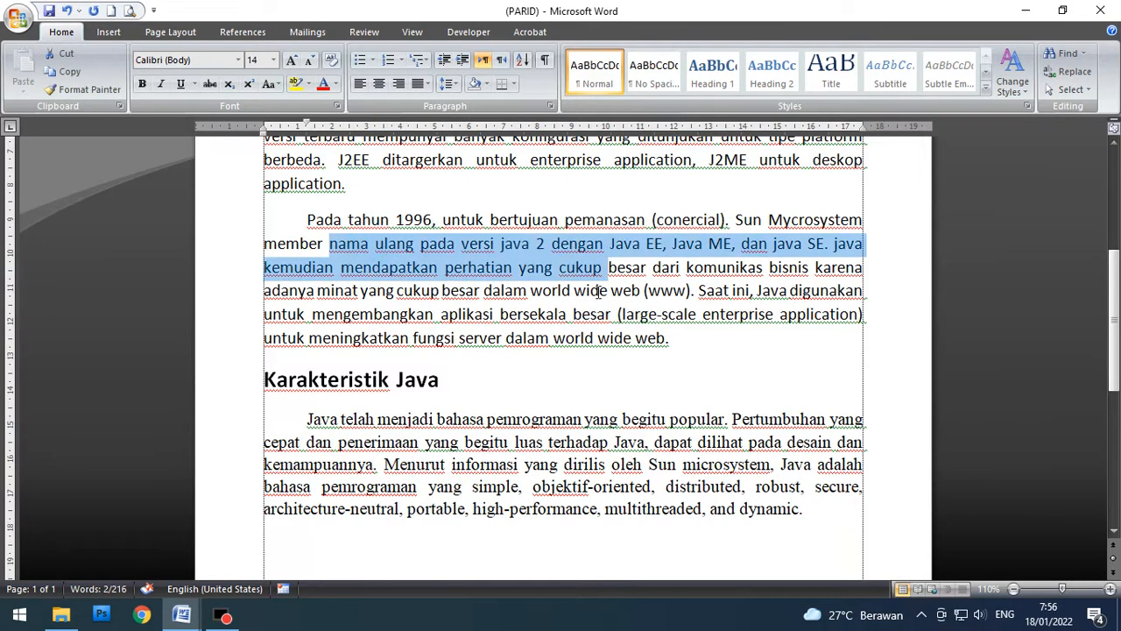
click(592, 322)
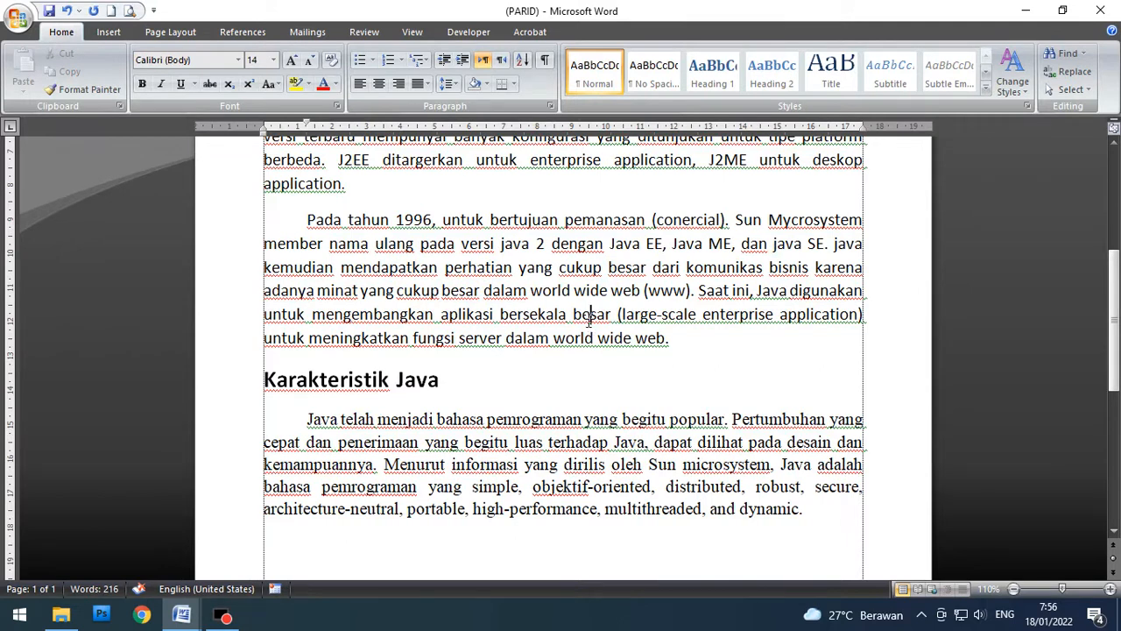
scroll(590, 319, up, 3)
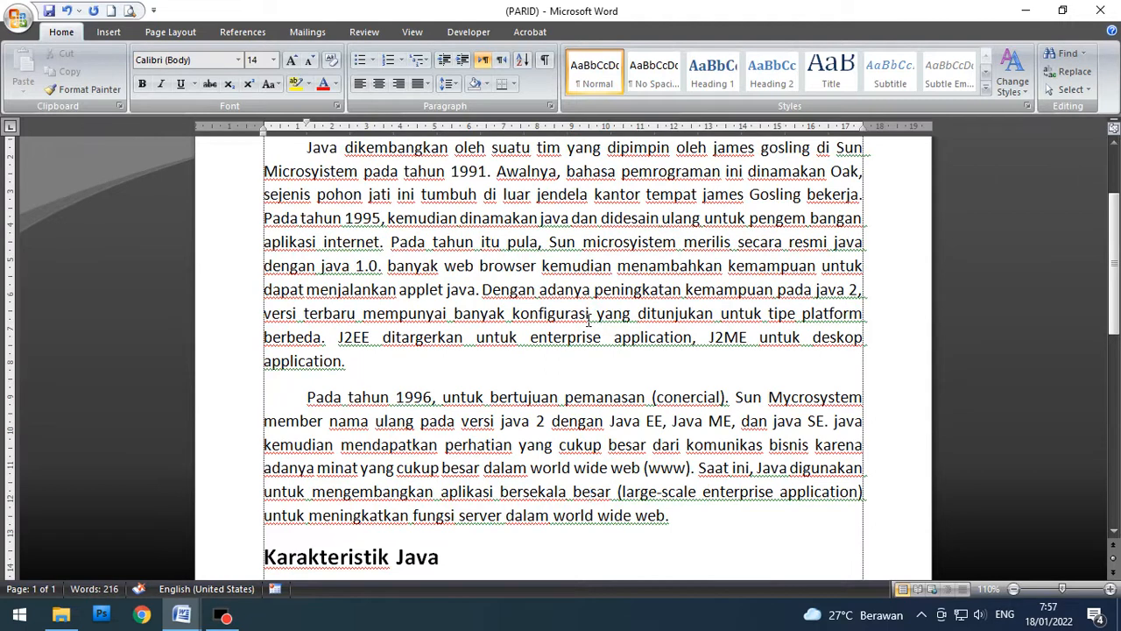
scroll(590, 320, down, 1)
scroll(590, 320, up, 3)
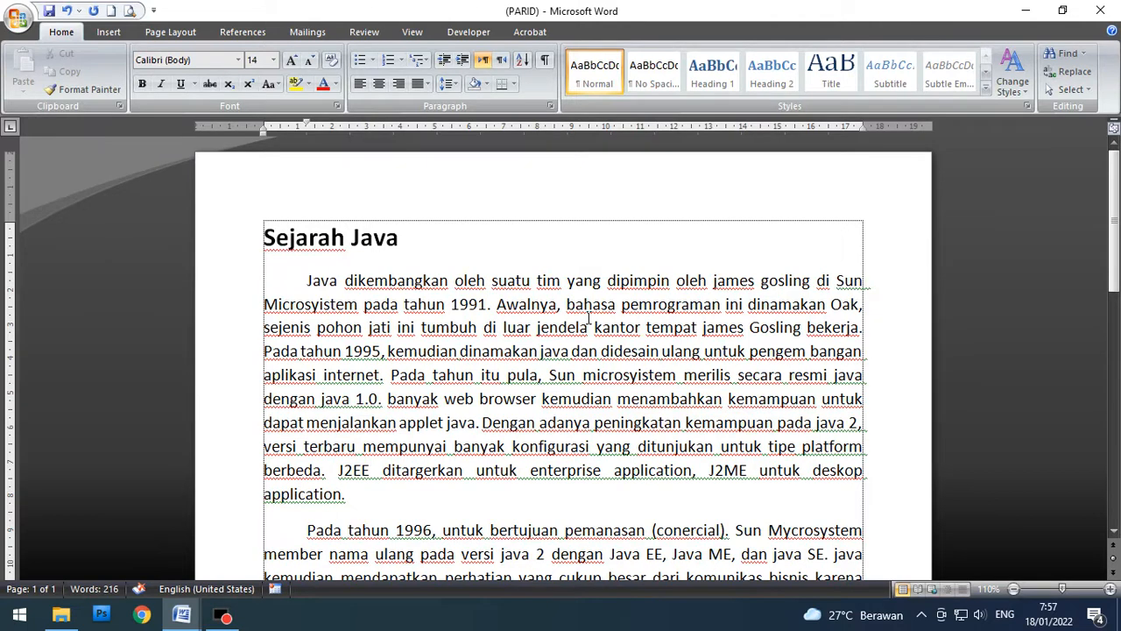
Step: Set the font of the entire document, both headings and all paragraphs, to Times New Roman (Headings)
key(ctrl+a)
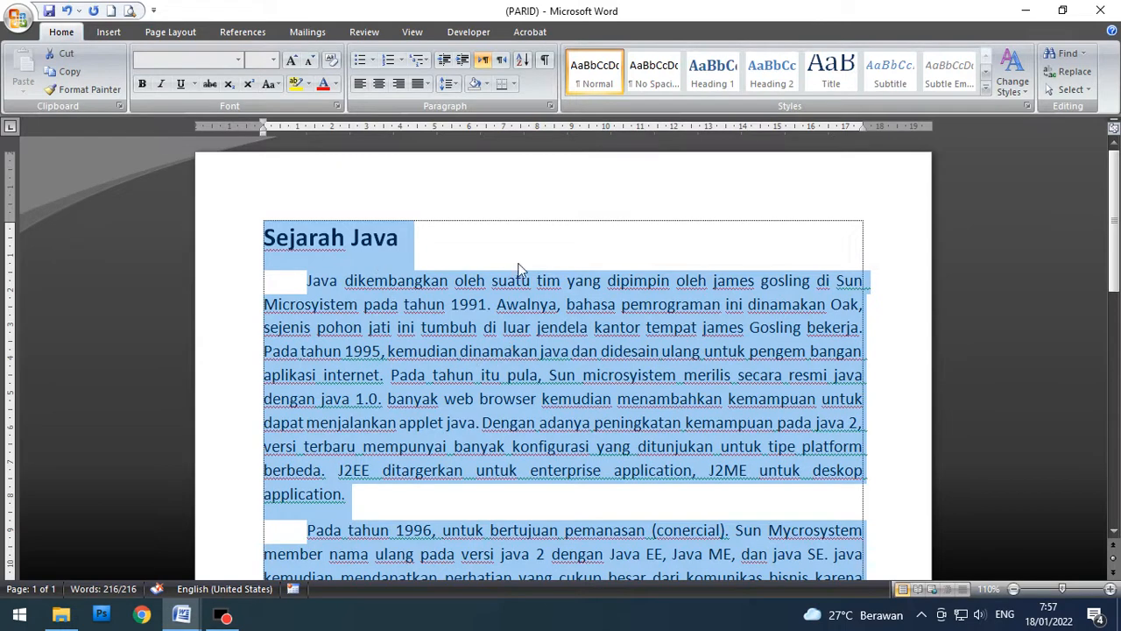
scroll(470, 421, down, 2)
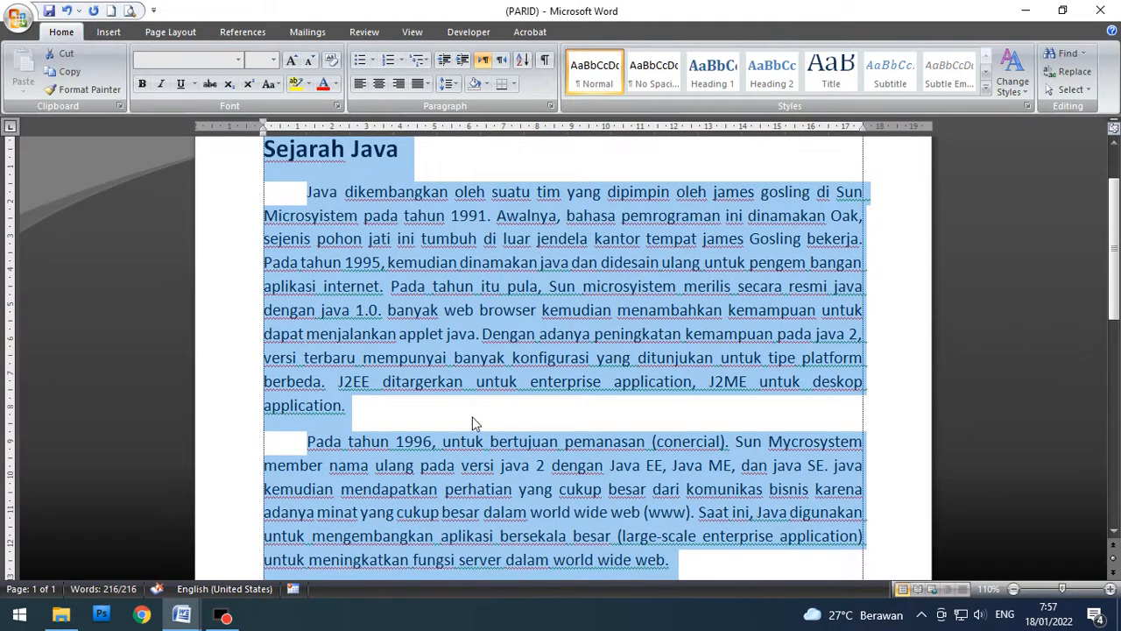
scroll(616, 322, up, 2)
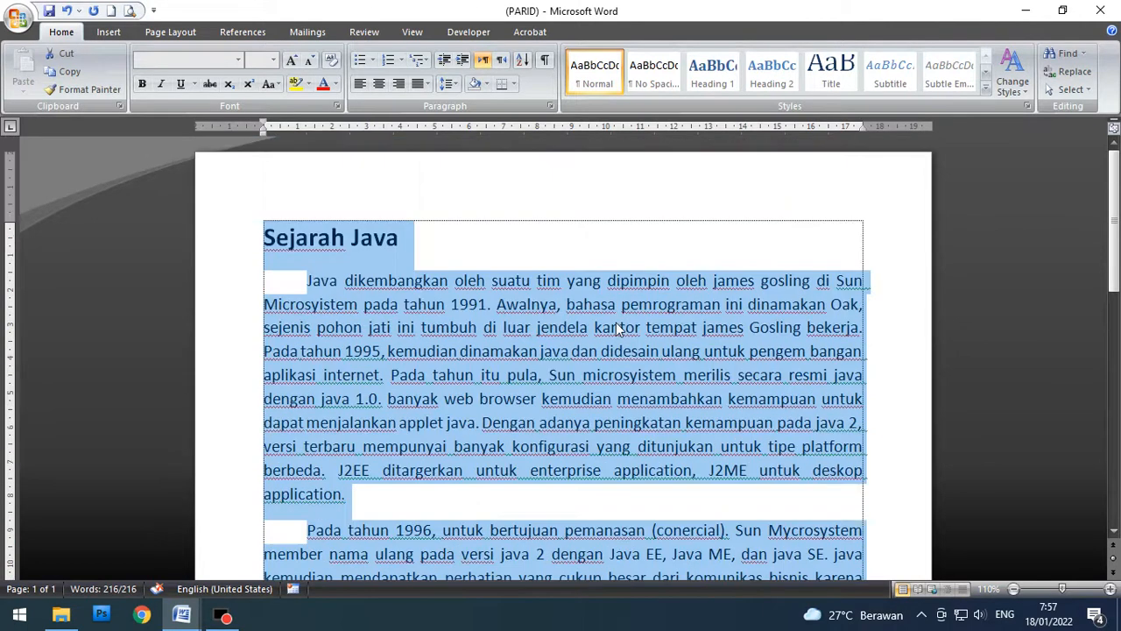
scroll(504, 302, down, 14)
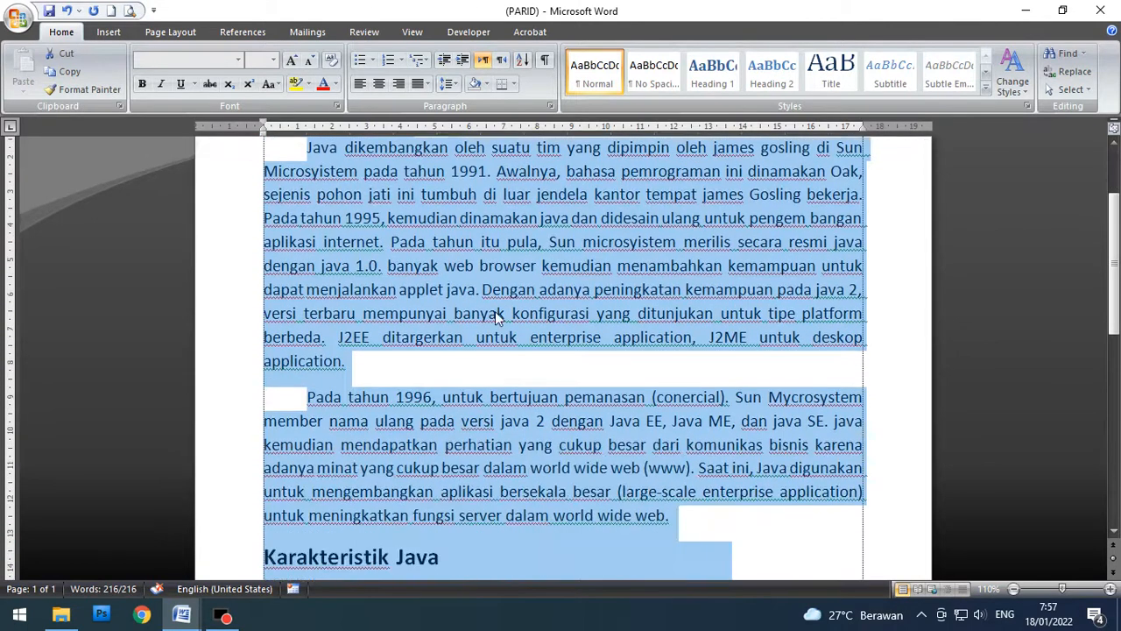
scroll(495, 311, up, 6)
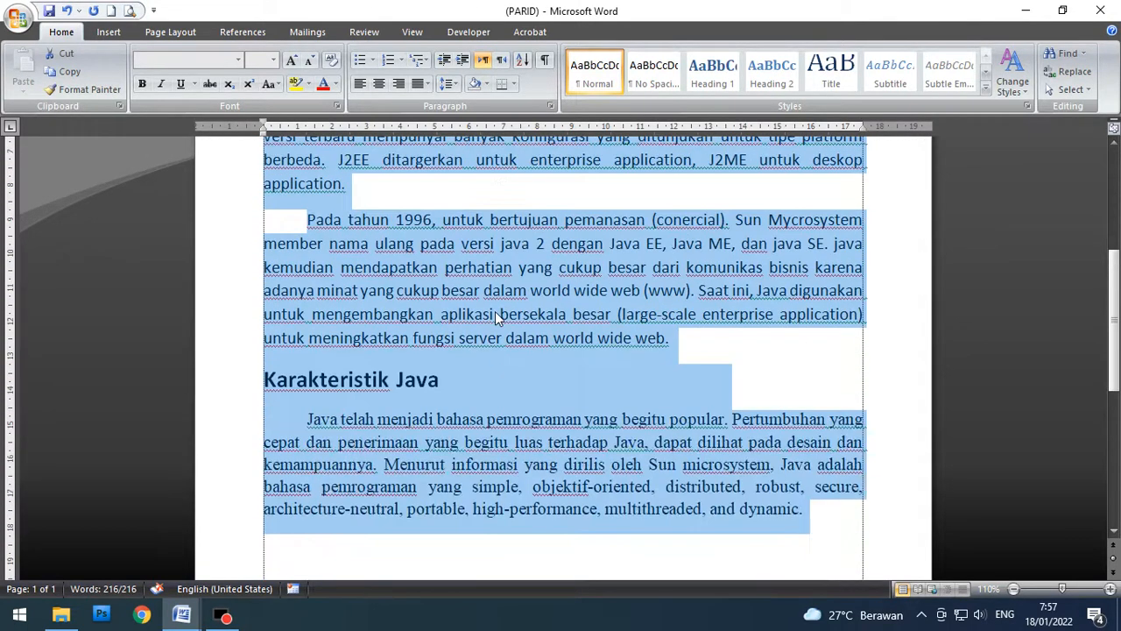
scroll(494, 313, up, 8)
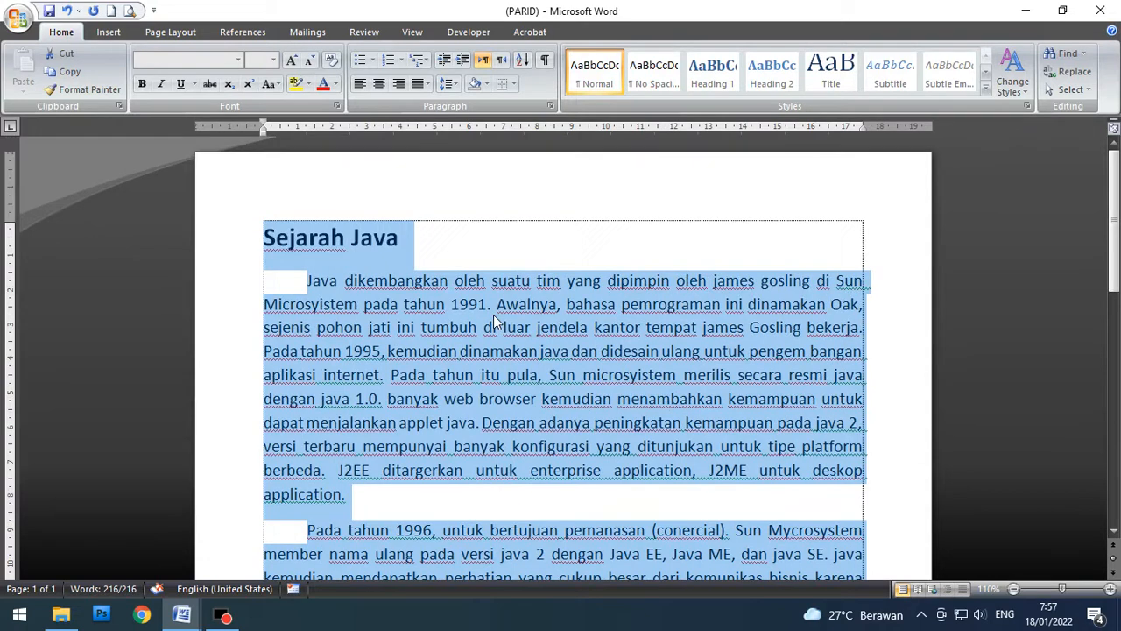
click(239, 62)
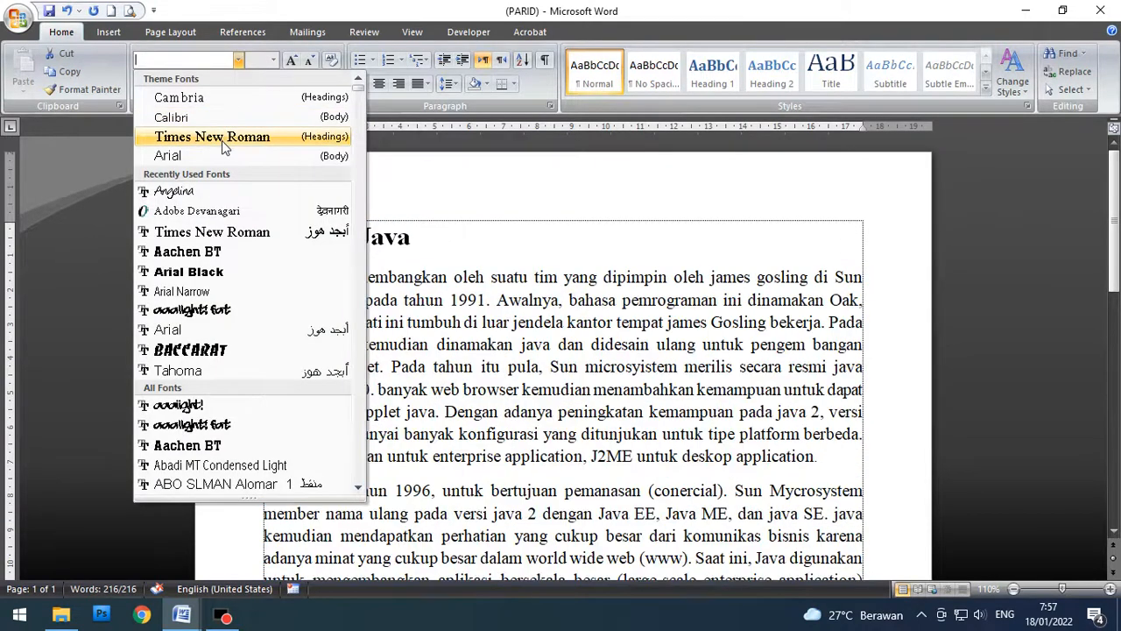
click(221, 140)
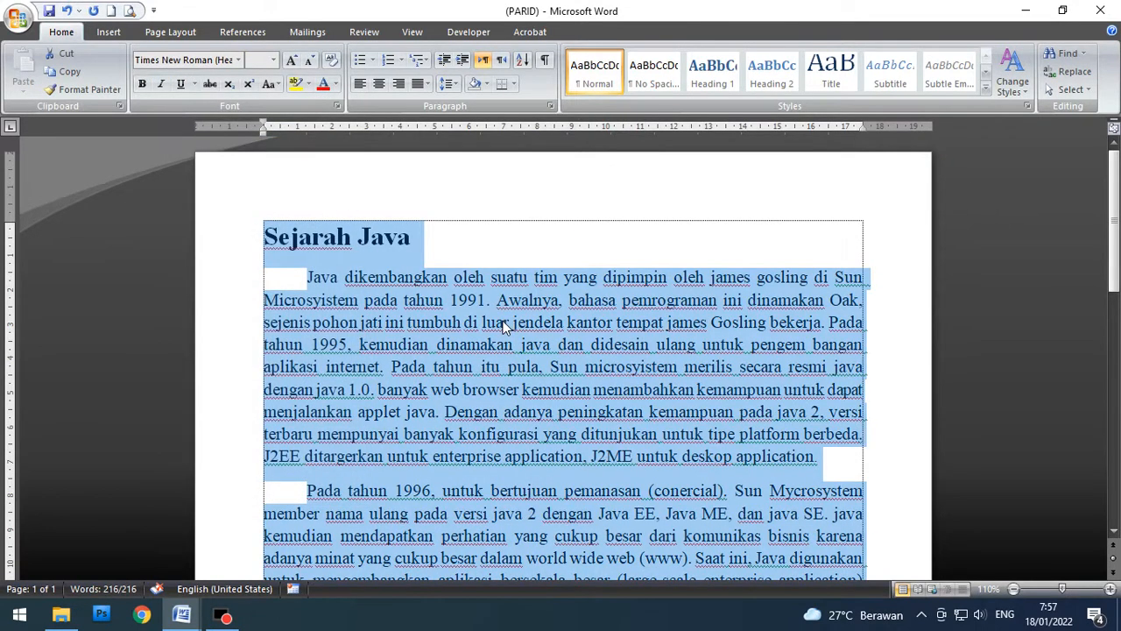
click(238, 60)
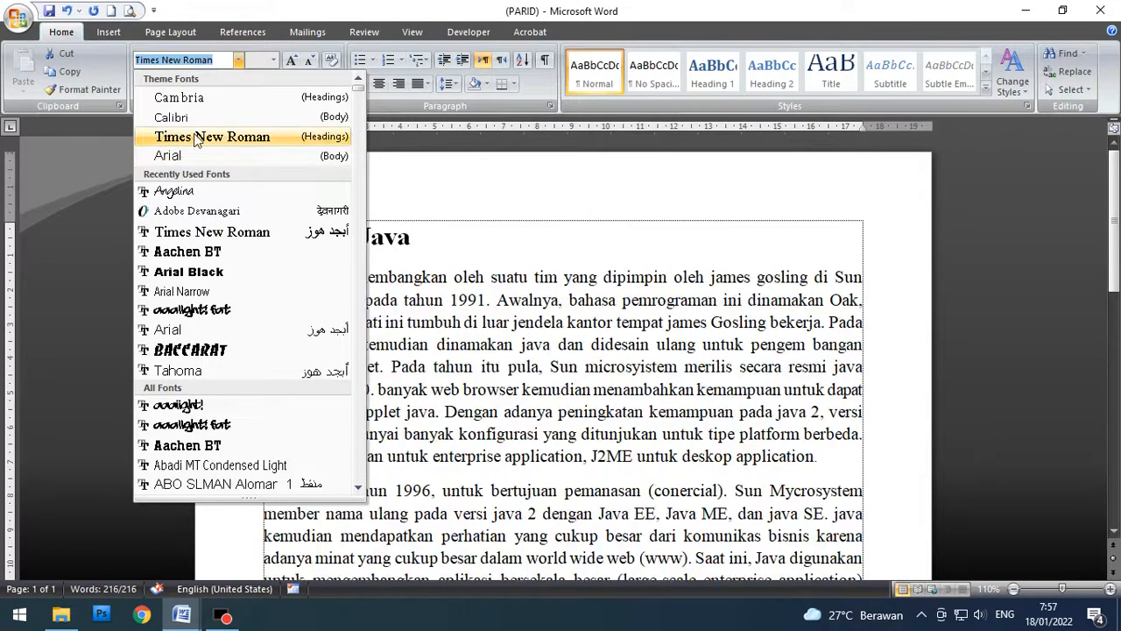
click(184, 137)
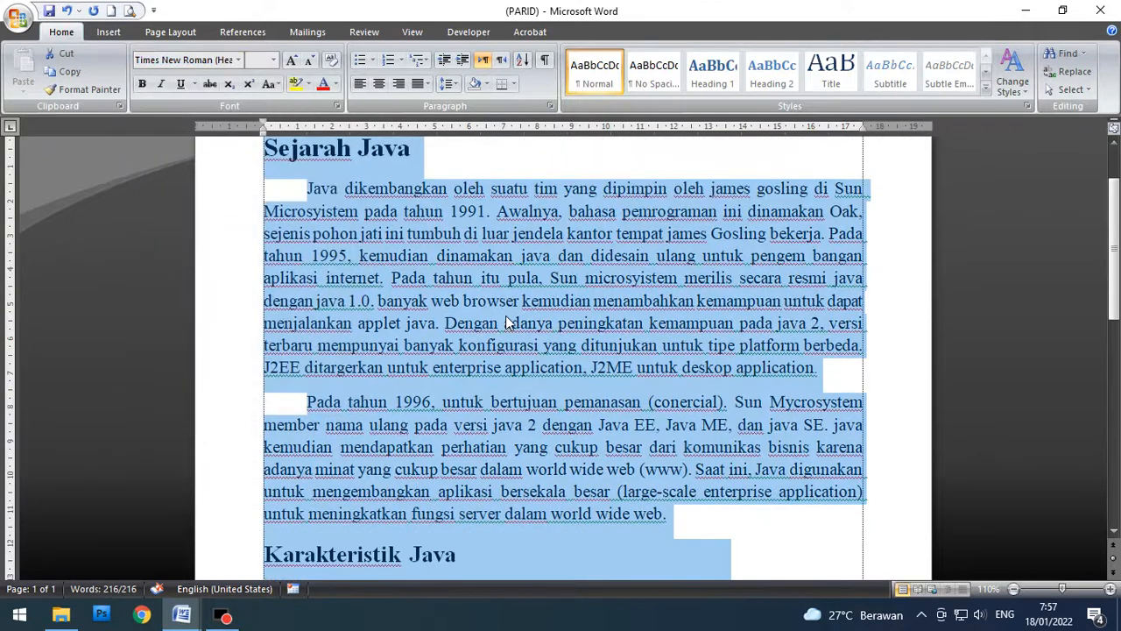
scroll(506, 322, down, 4)
scroll(502, 324, down, 1)
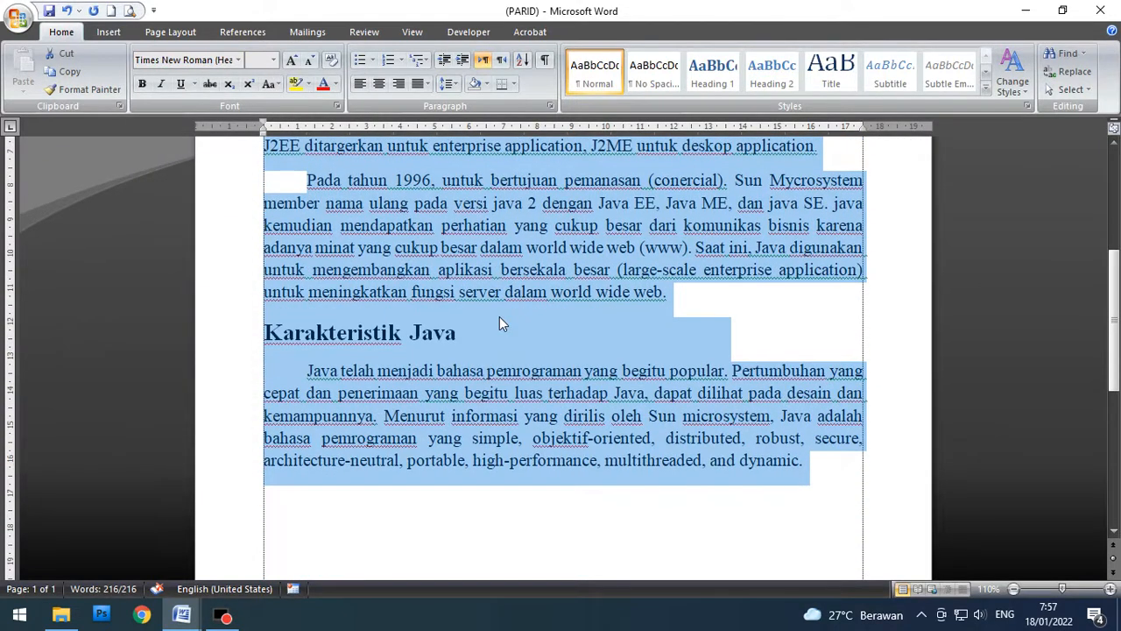
scroll(502, 324, up, 5)
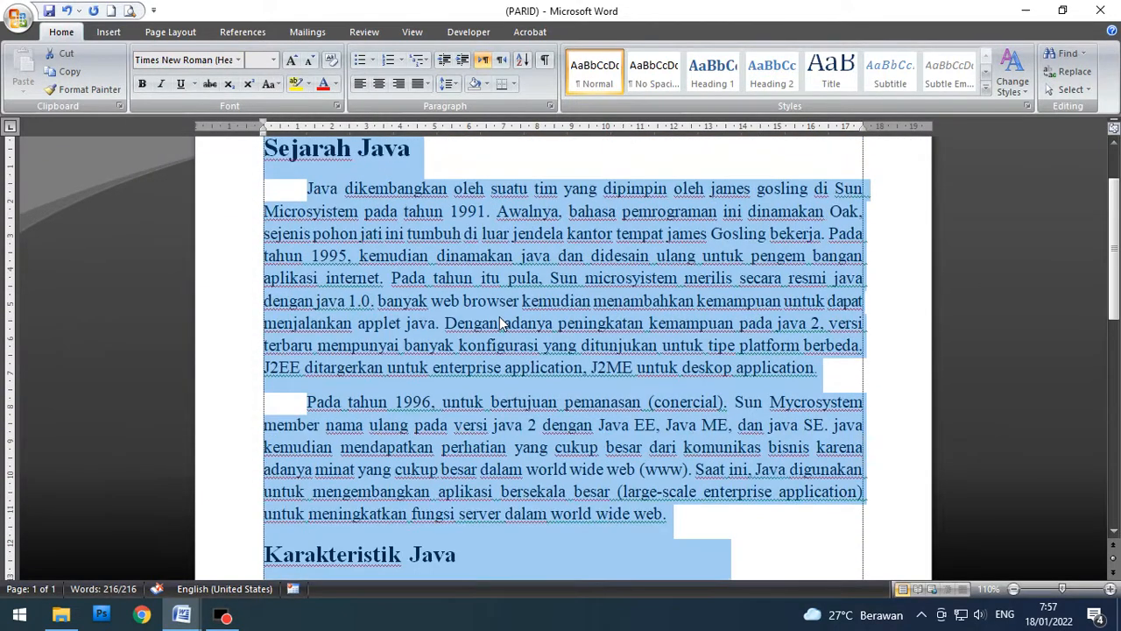
click(453, 329)
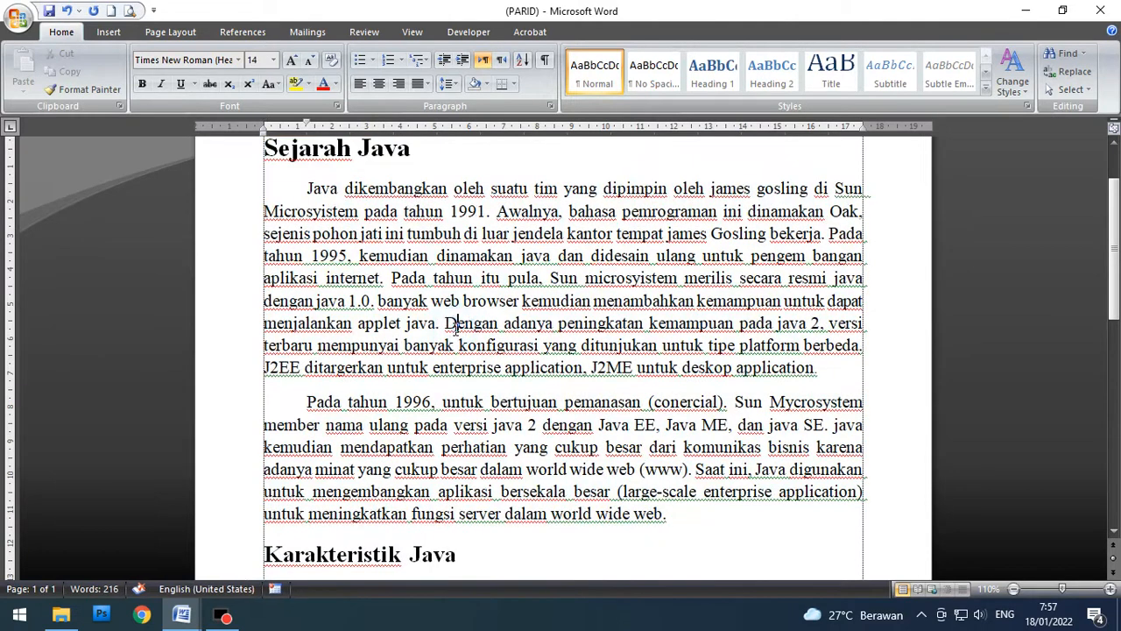
Step: Examine the spacing between the lines of the first paragraph under Sejarah Java
click(490, 188)
scroll(517, 219, up, 2)
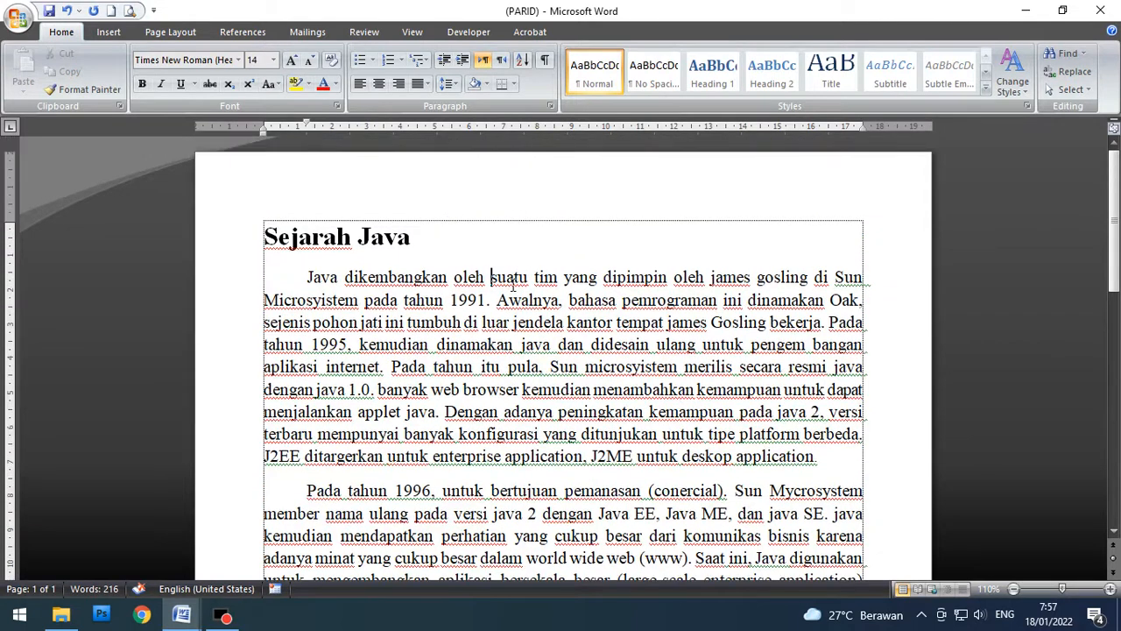
click(503, 277)
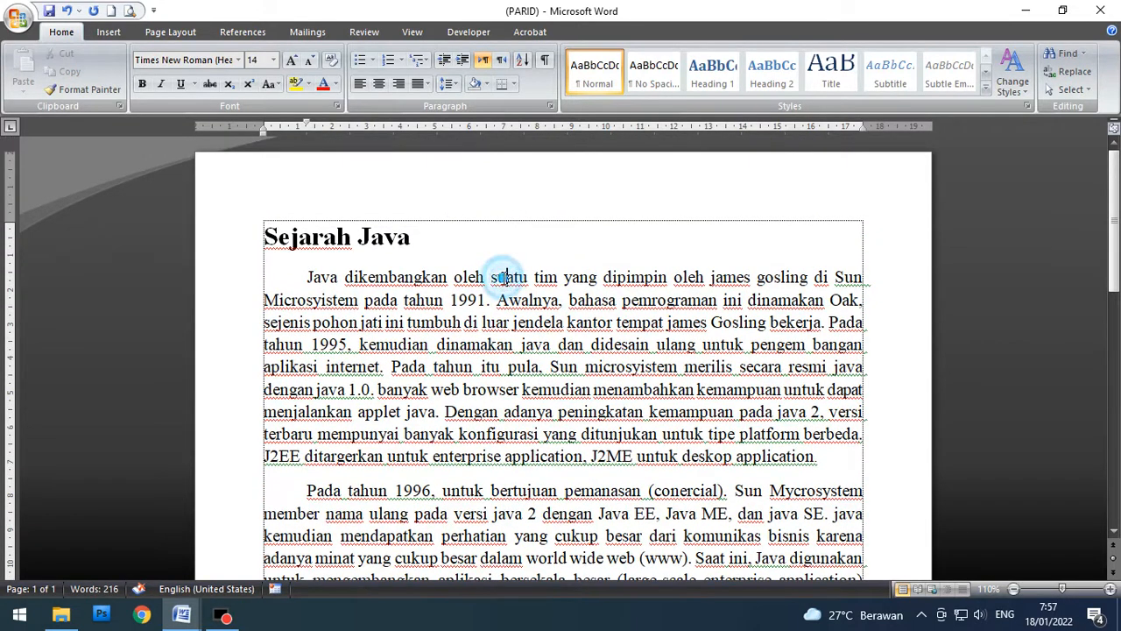
key(Down)
key(Down)
key(Down)
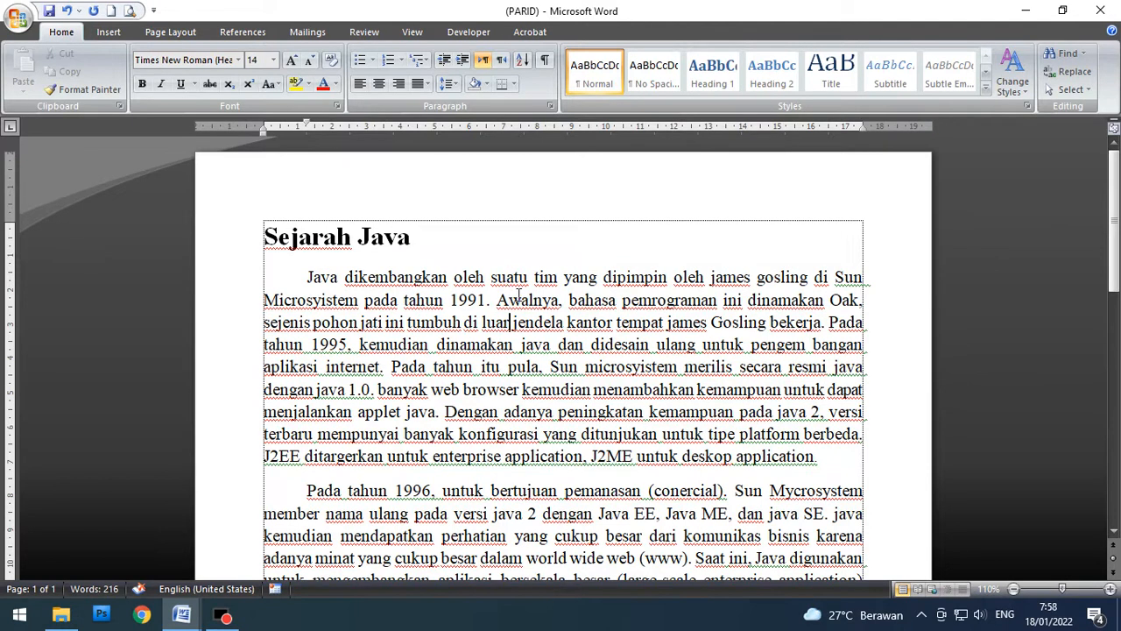
key(Down)
key(Down)
Step: Try 2,0 line spacing on the first paragraph under Sejarah Java, and reduce it to 1,5
click(422, 322)
click(456, 83)
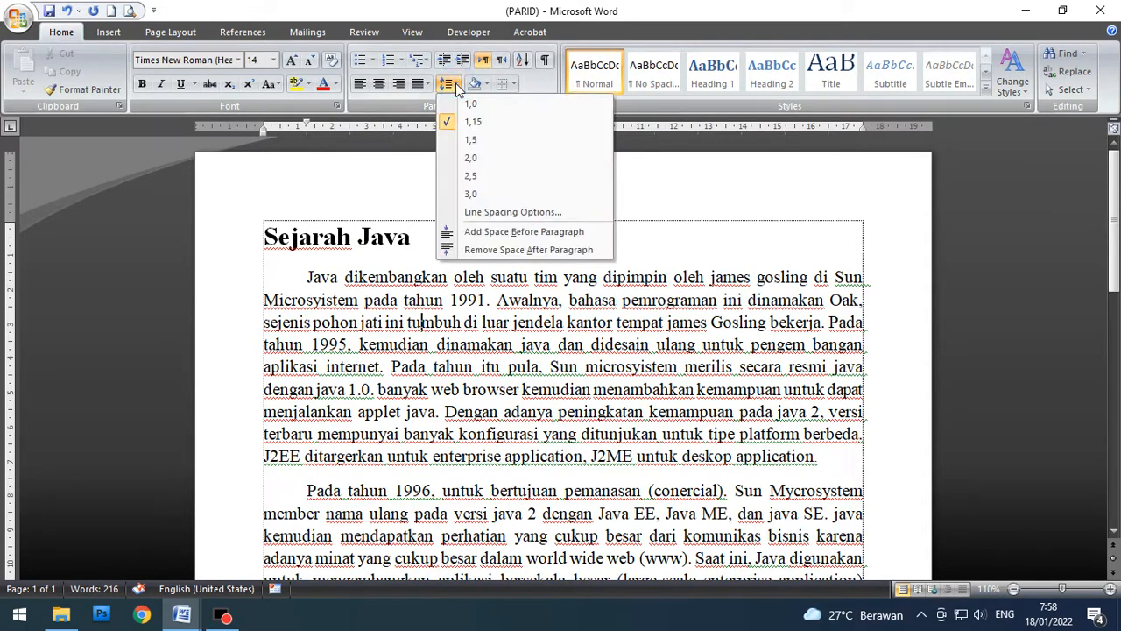
click(453, 162)
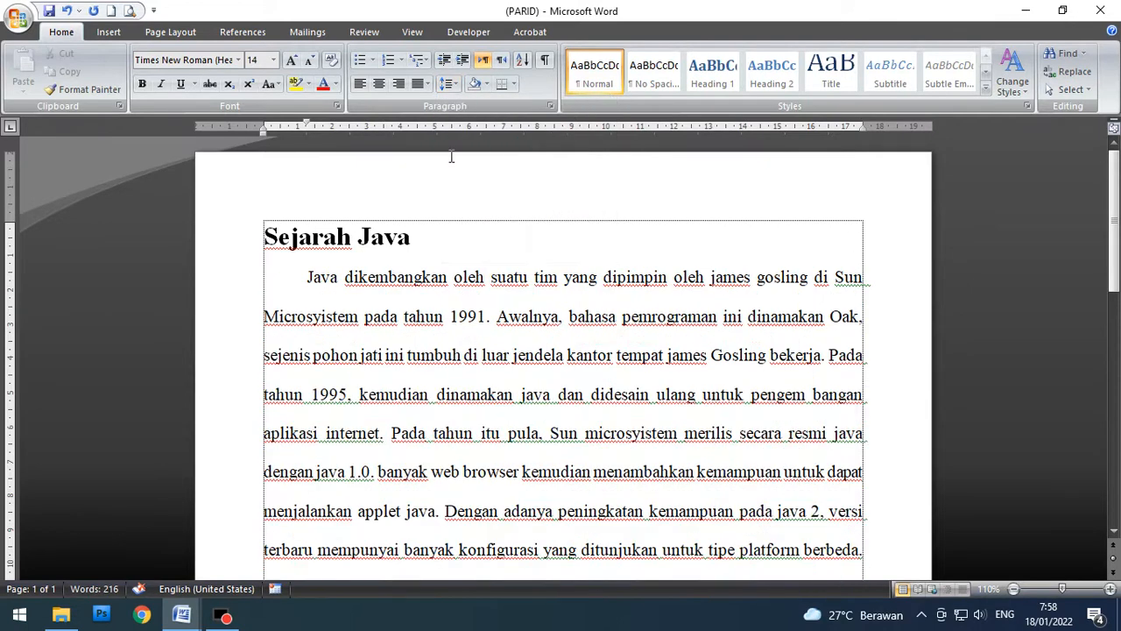
click(448, 83)
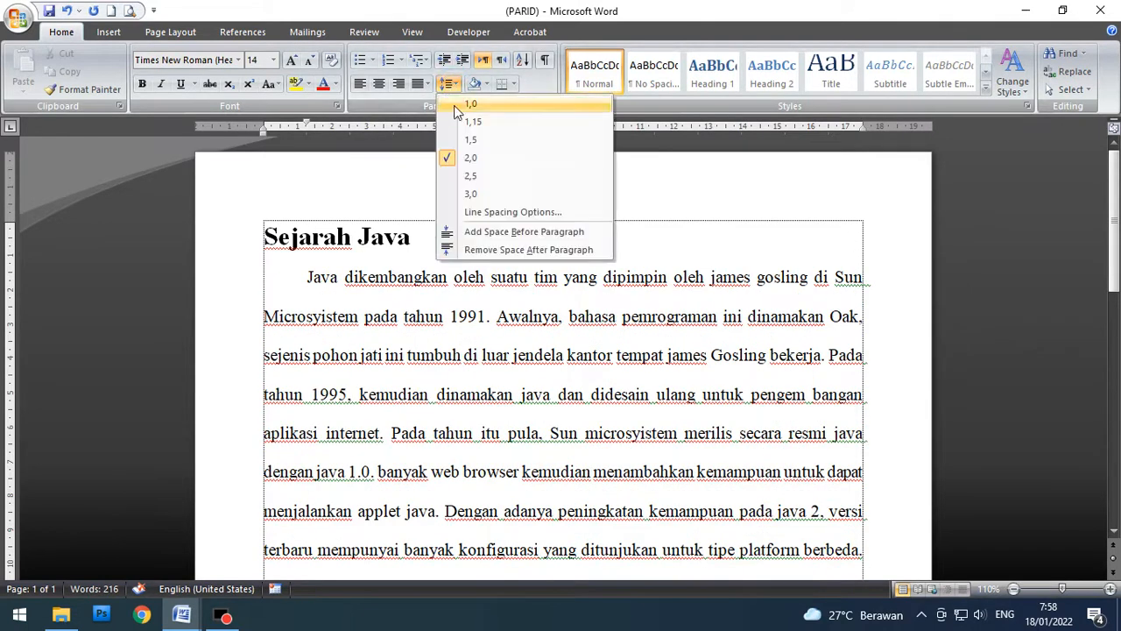
click(445, 142)
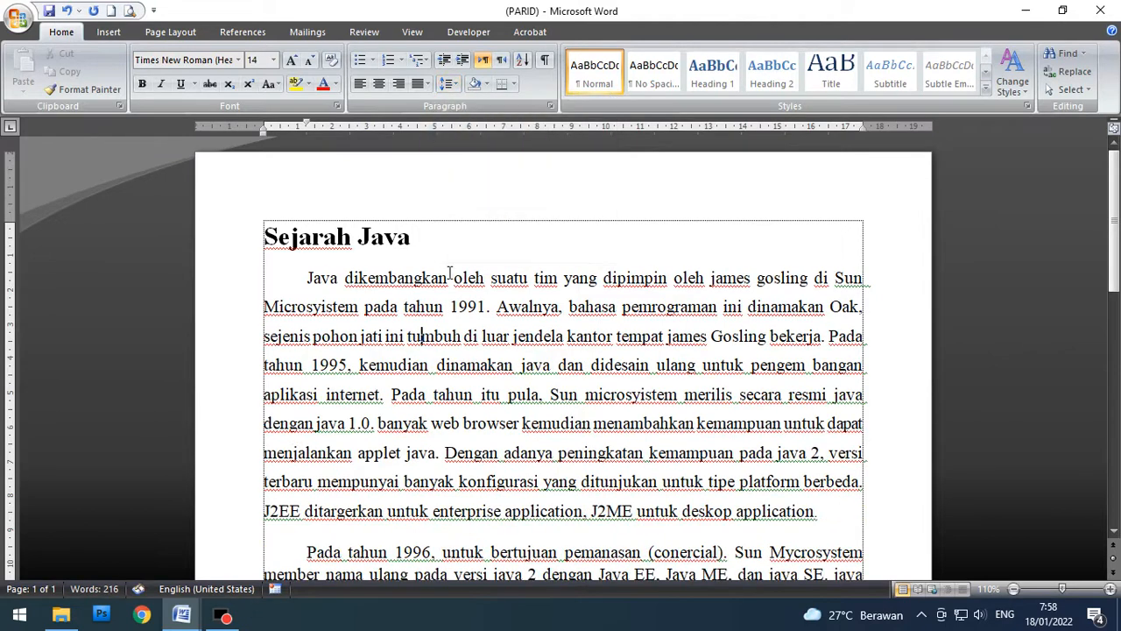
Step: Compare 2,0 line spacing with 1,5 once more on the first paragraph under Sejarah Java, ending on 1,5
click(447, 83)
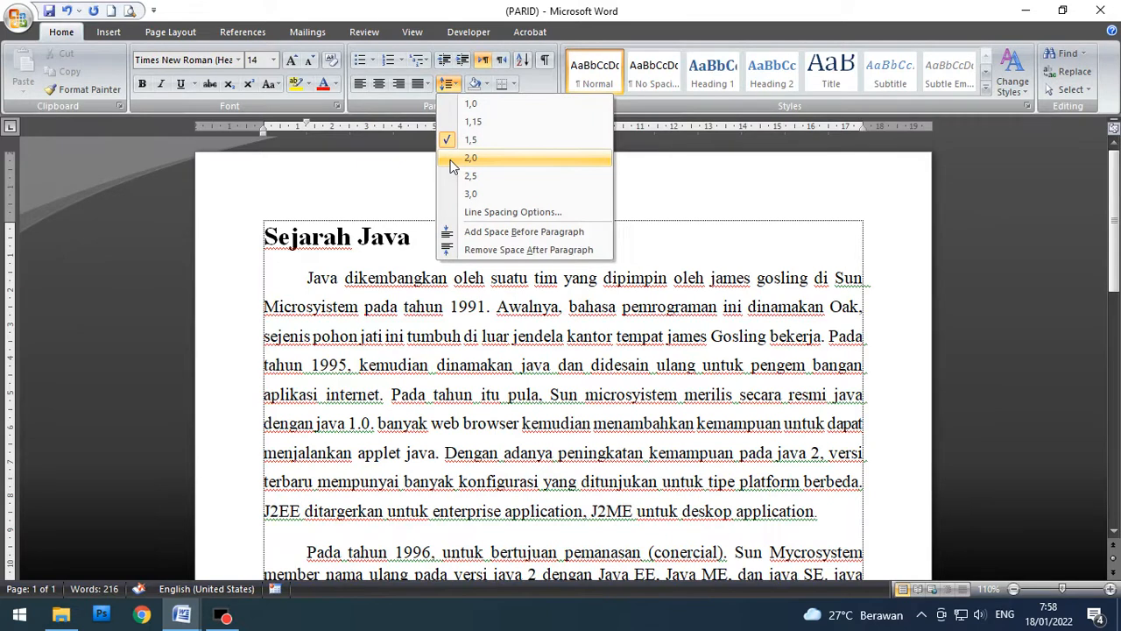
click(451, 159)
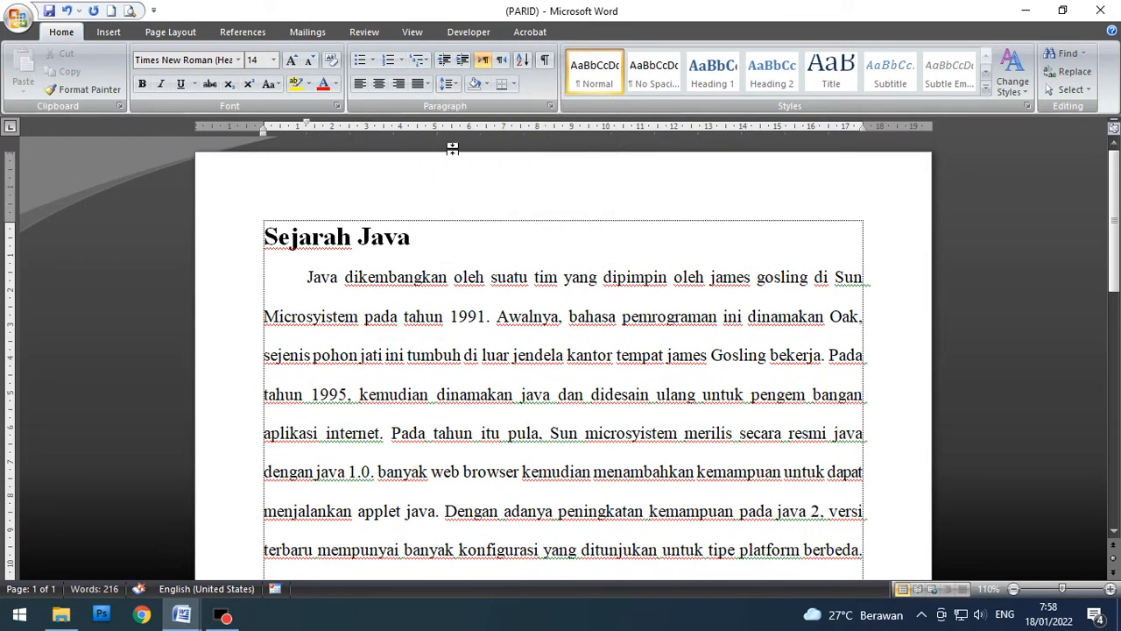
click(453, 87)
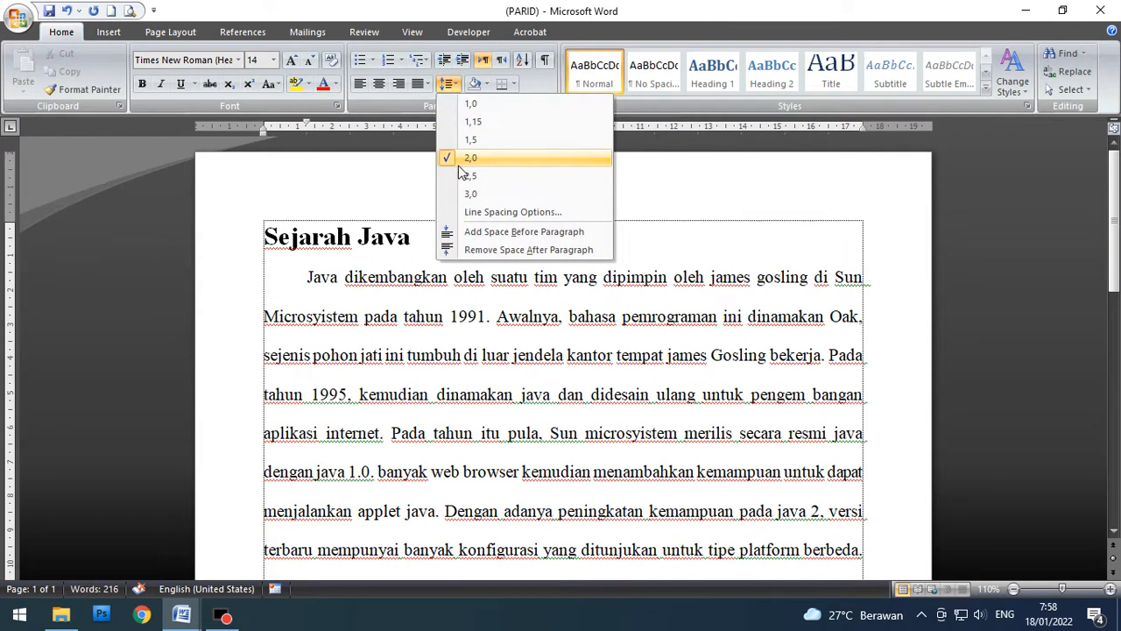
click(449, 140)
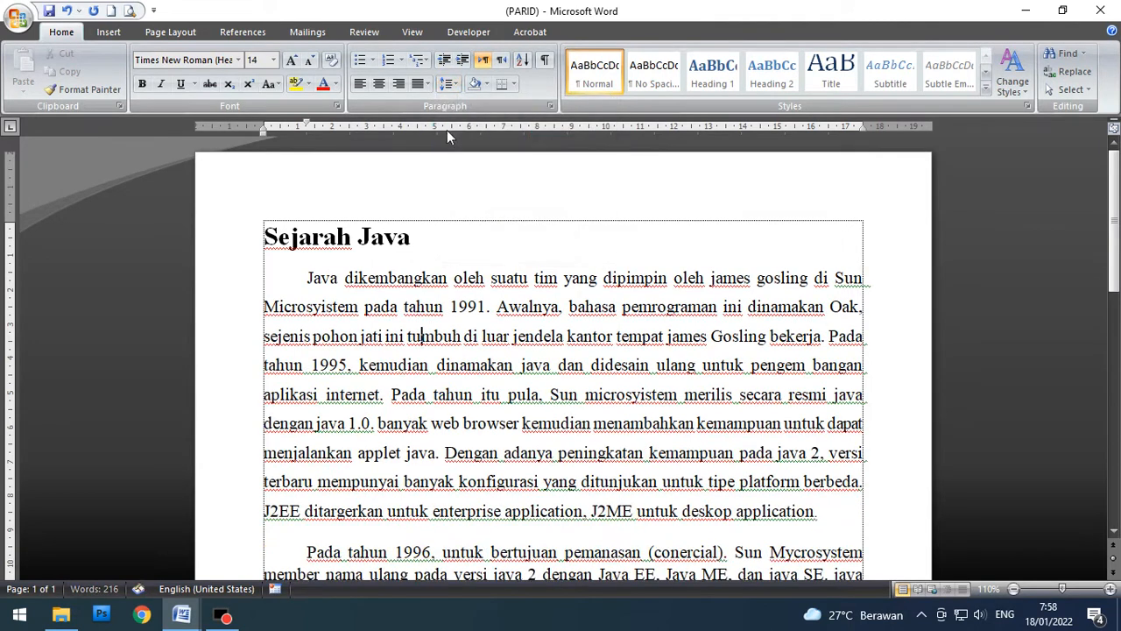
Step: Try 1,15 and 1,0 line spacing on the first paragraph under Sejarah Java, and return it to 1,5
click(447, 84)
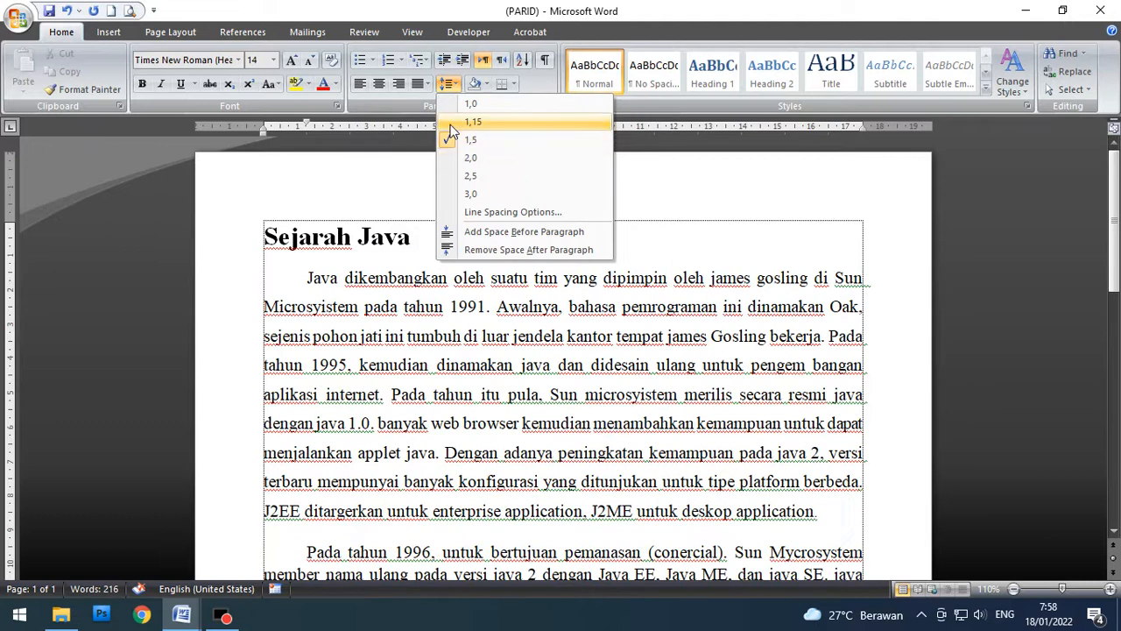
click(451, 124)
click(447, 84)
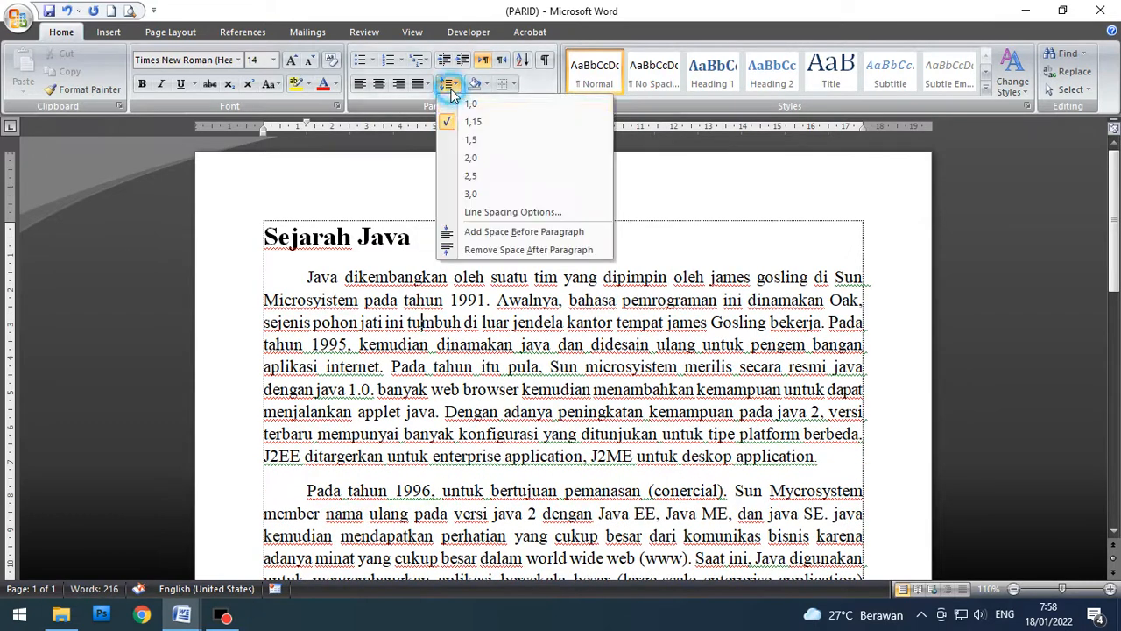
click(451, 104)
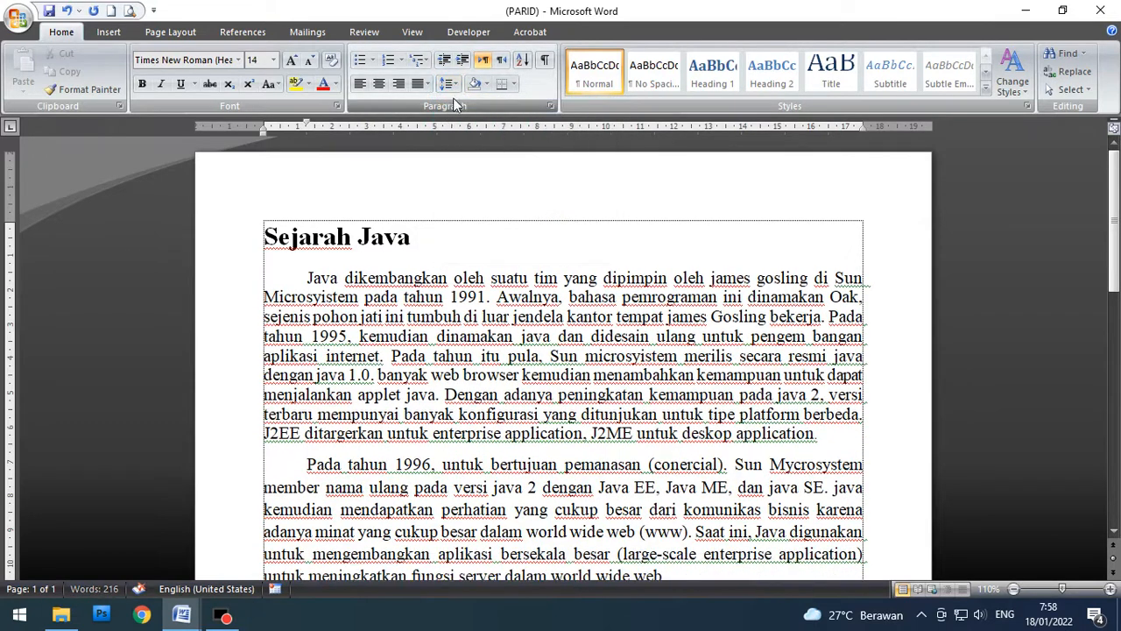
click(452, 85)
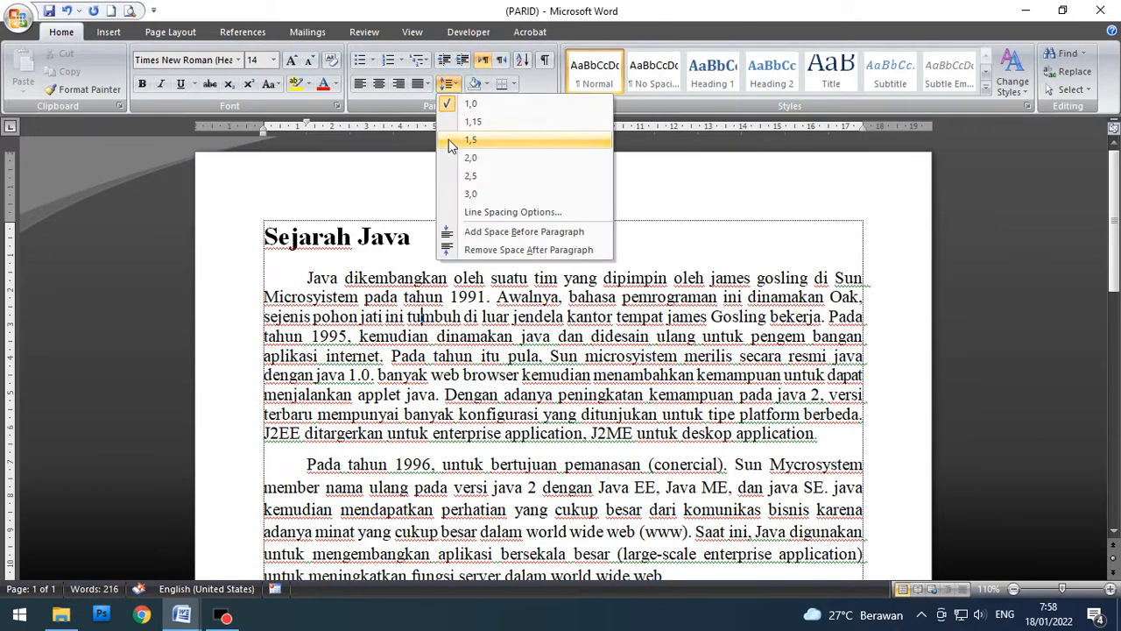
click(451, 140)
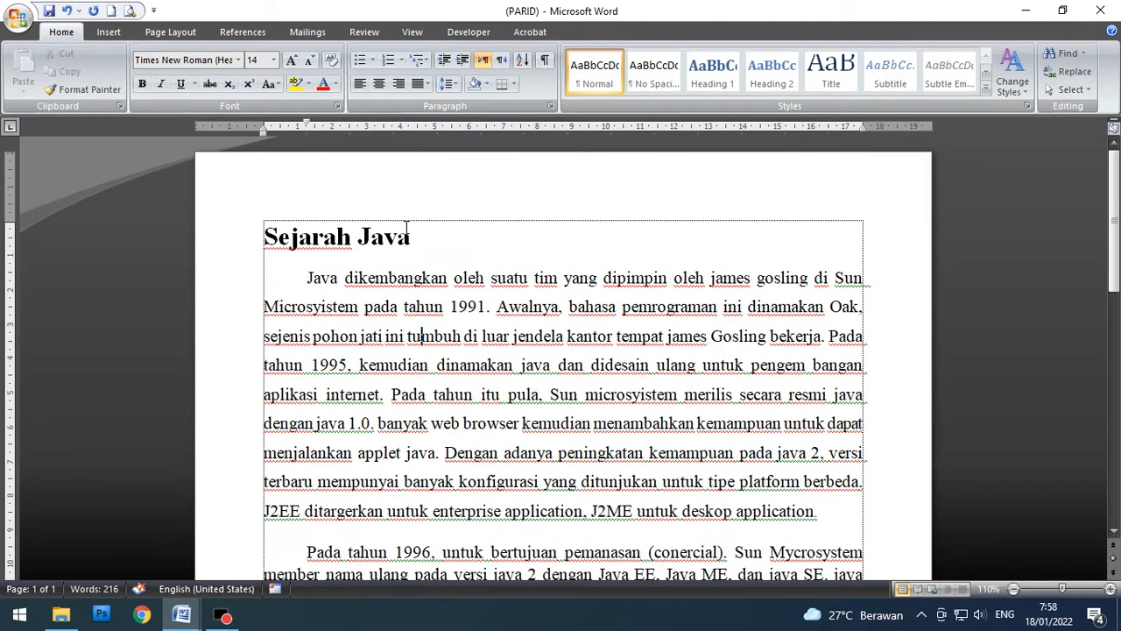
Step: Set the line spacing of the entire document to 1,5 and review the paragraphs under both headings
scroll(444, 261, down, 4)
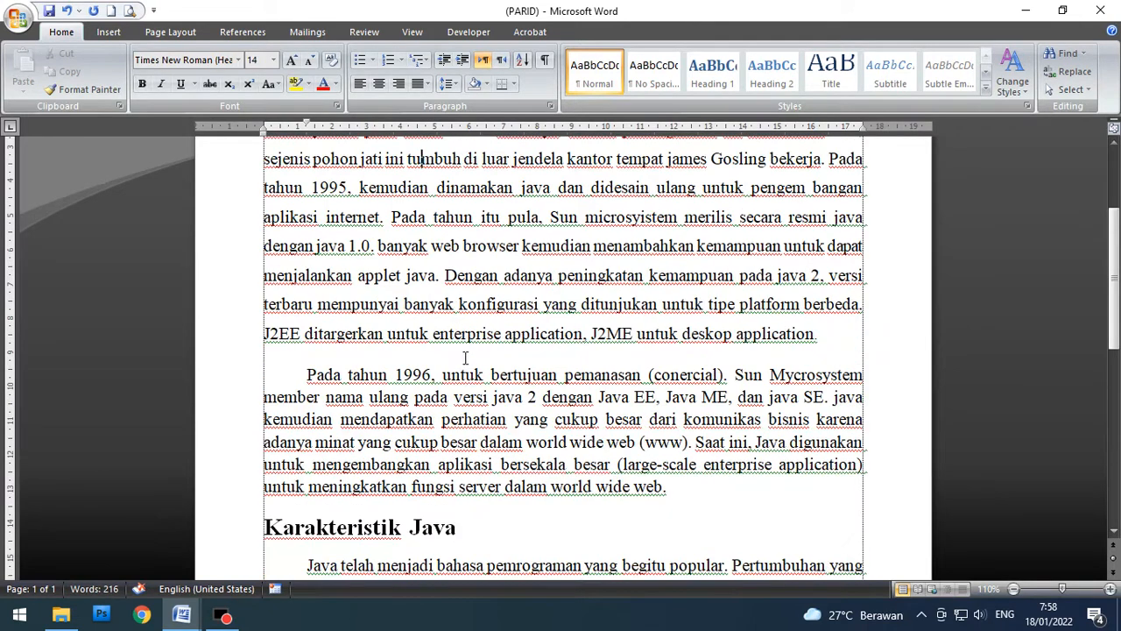
scroll(465, 355, down, 2)
scroll(466, 353, up, 5)
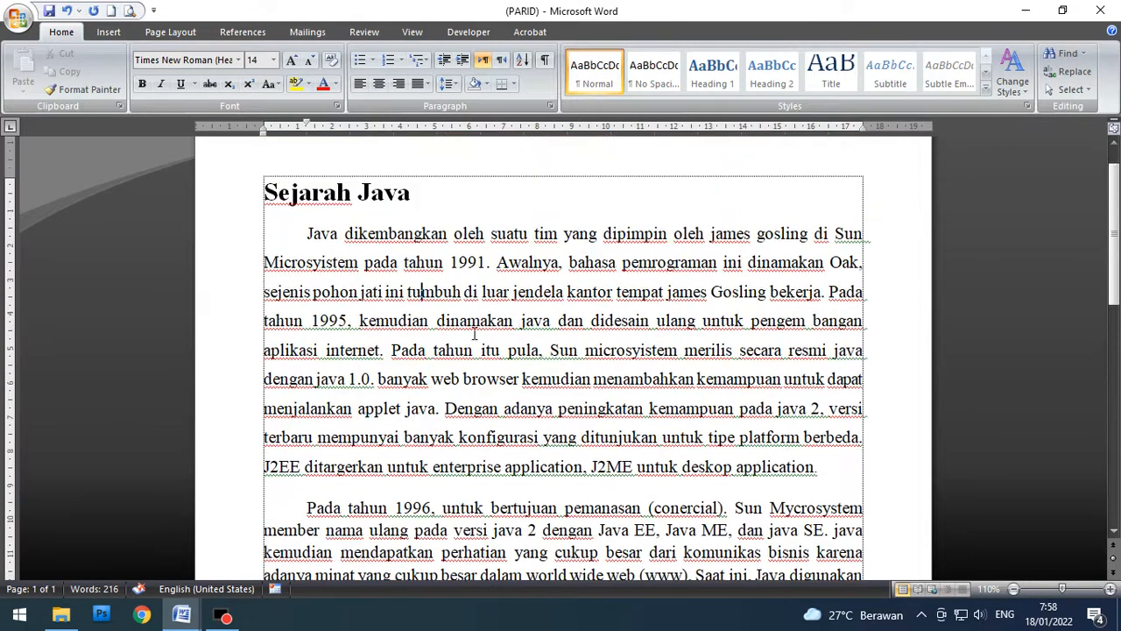
key(ctrl+a)
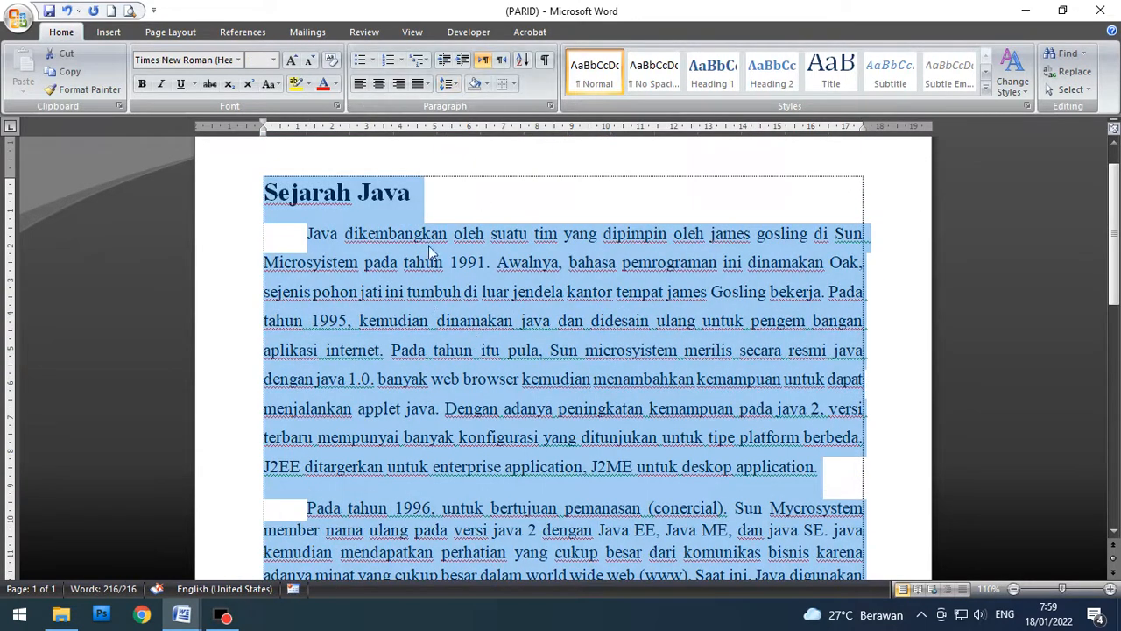
click(448, 84)
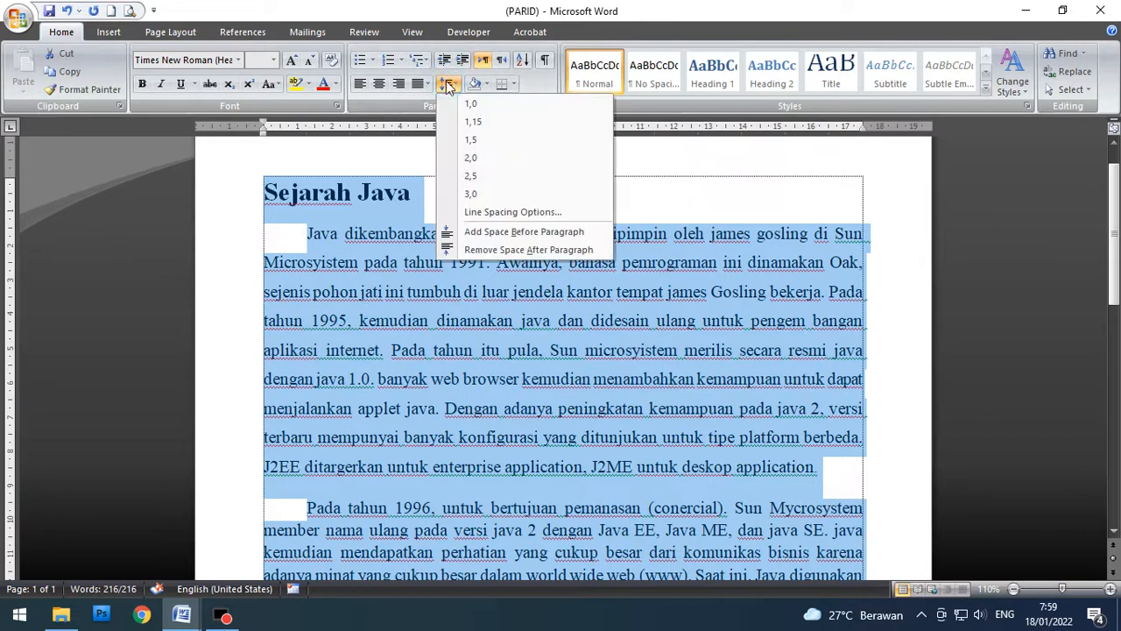
click(470, 140)
scroll(488, 246, down, 7)
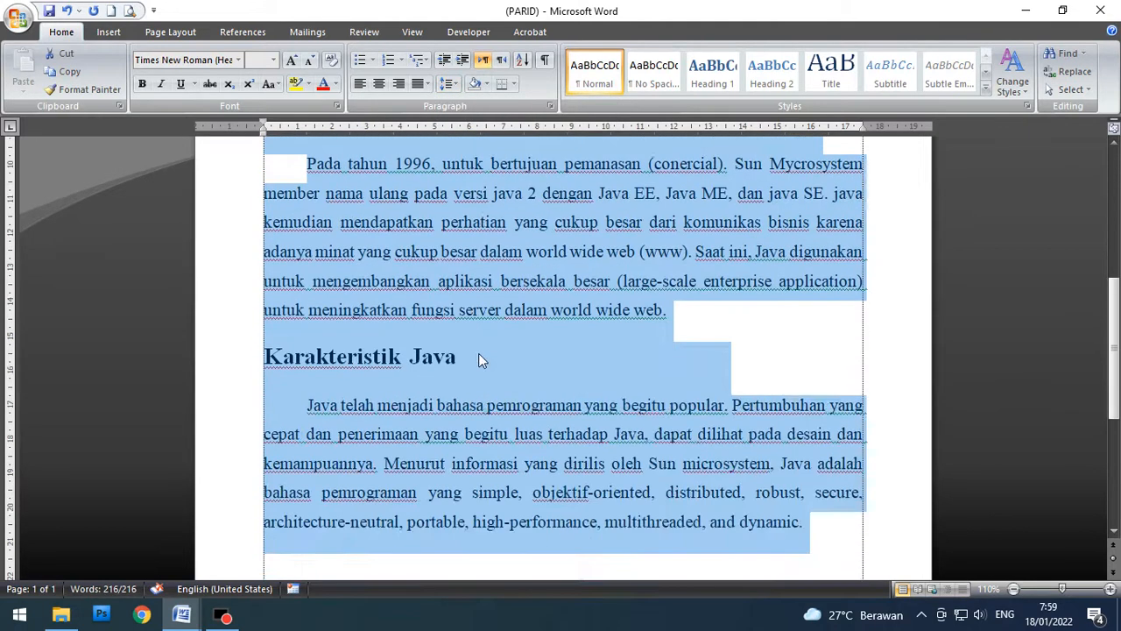
click(476, 300)
scroll(481, 298, up, 8)
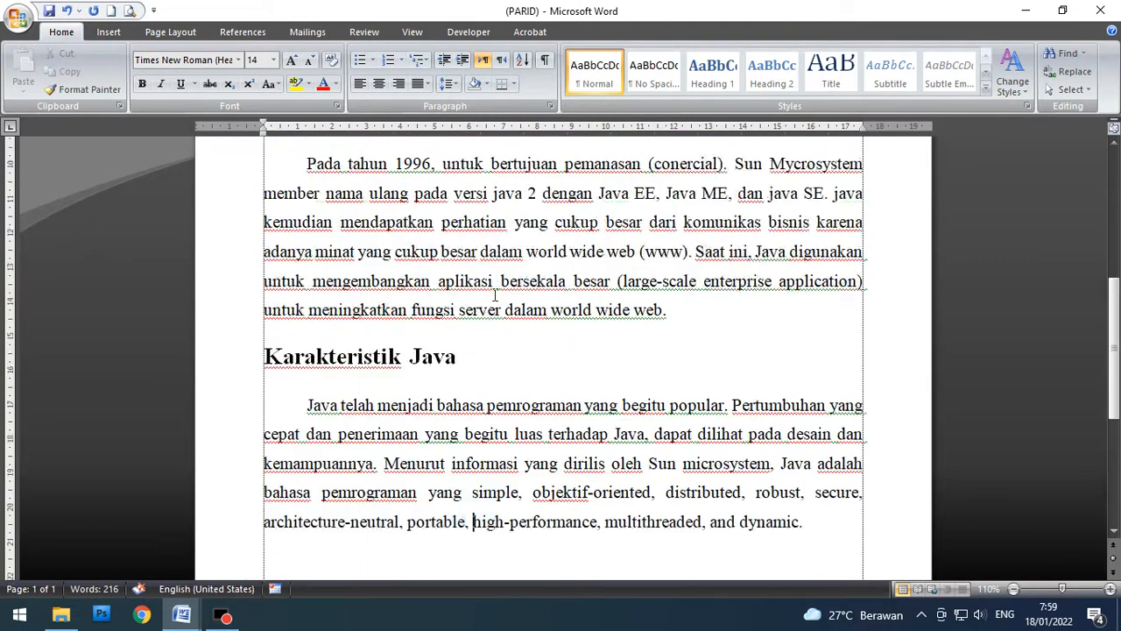
Step: Centre the heading Sejarah Java at the start of the document
scroll(495, 295, up, 2)
click(368, 292)
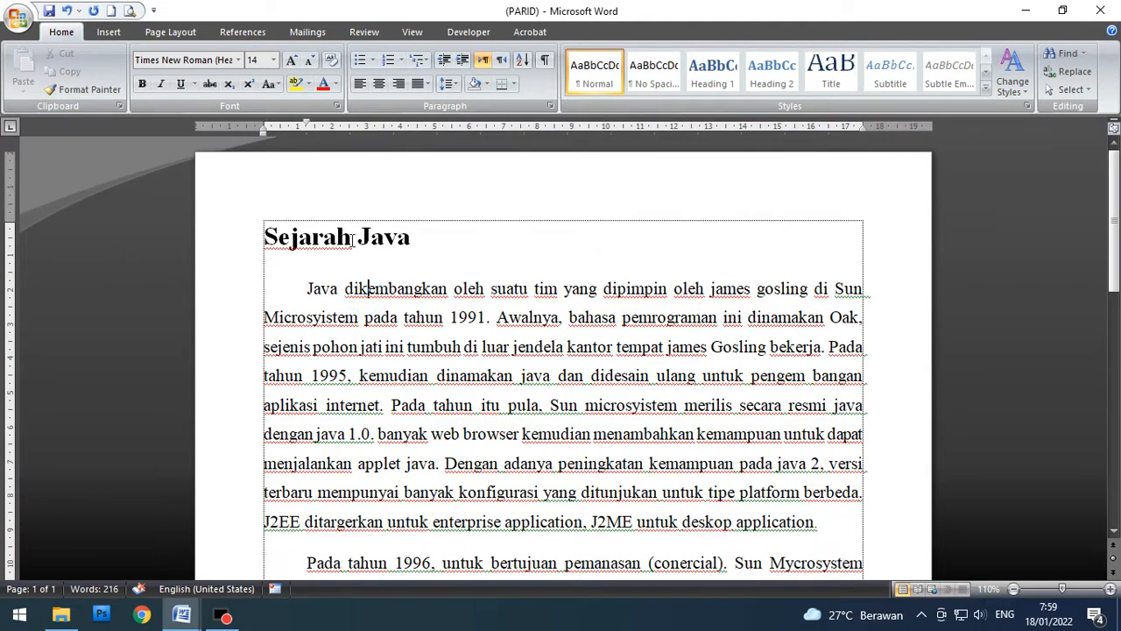
click(324, 238)
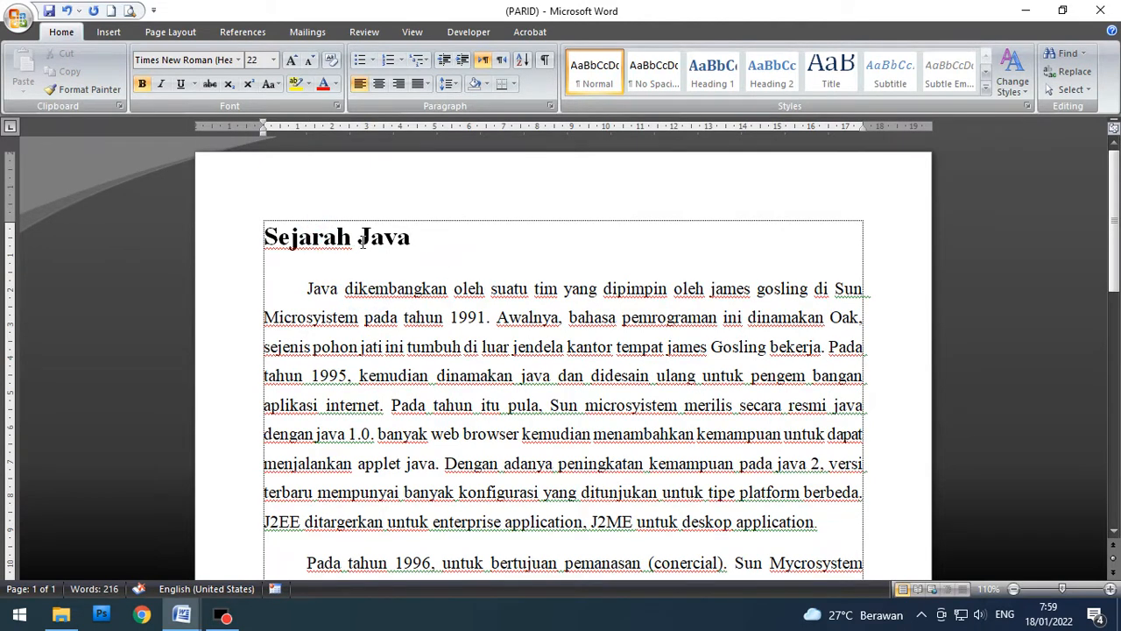
click(378, 83)
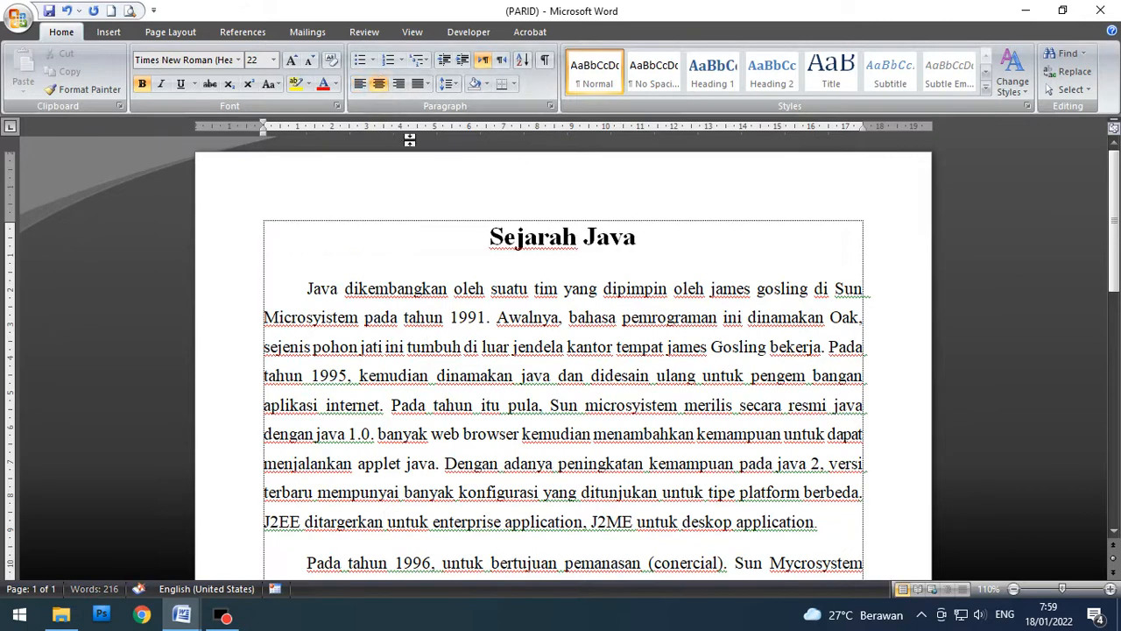
Step: Remove and reapply the first-line indent of the second and first paragraphs under Sejarah Java
scroll(314, 294, down, 1)
scroll(314, 294, down, 1)
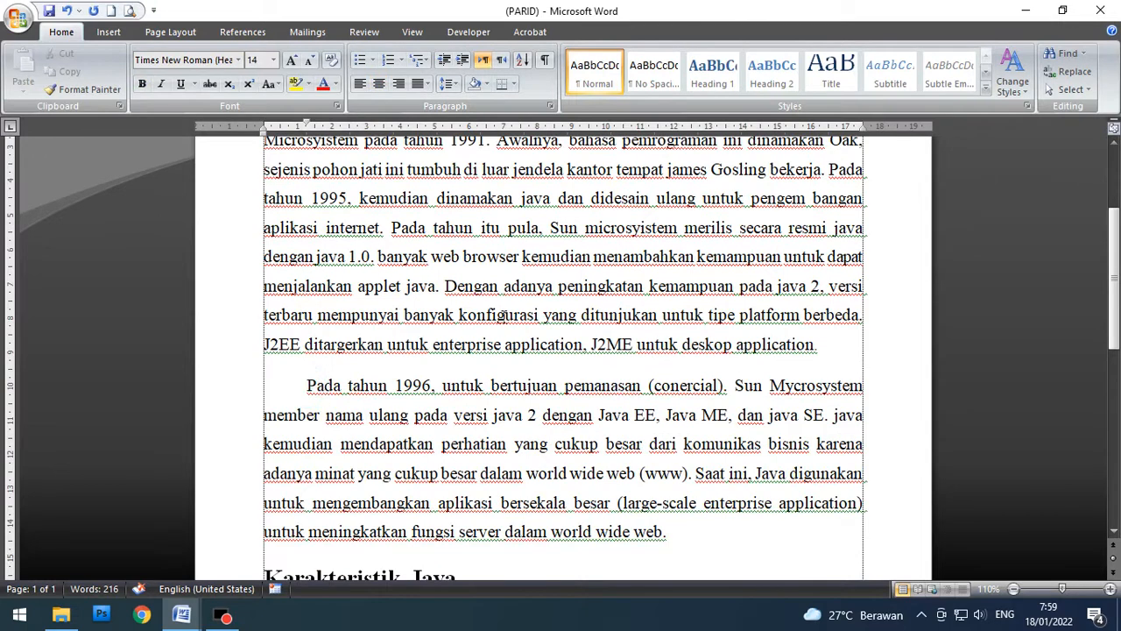
key(BackSpace)
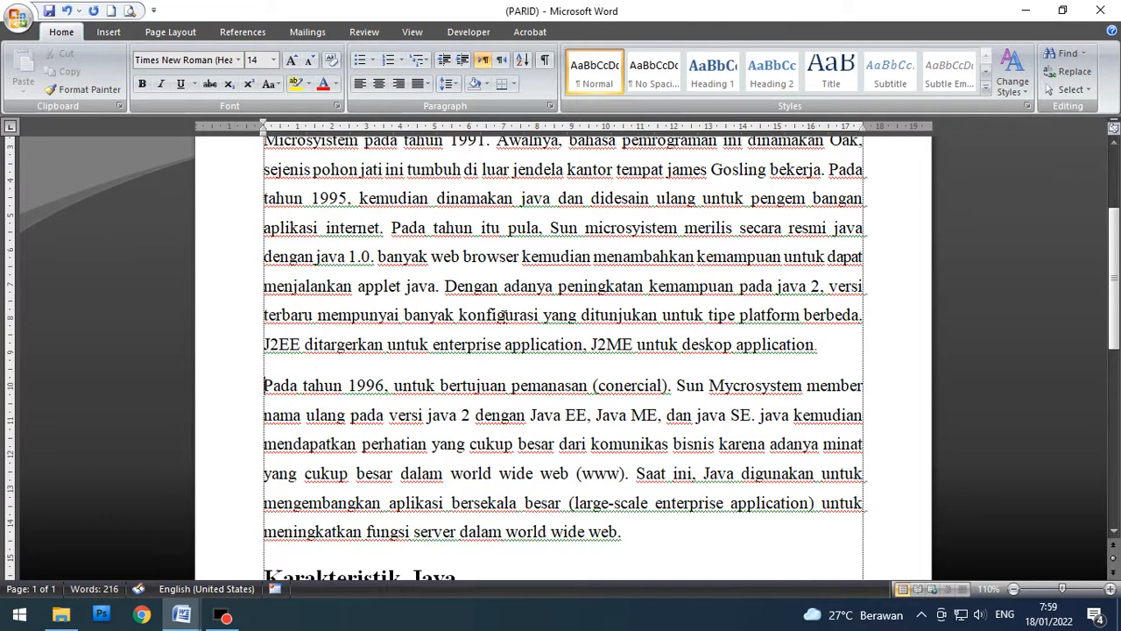
key(Tab)
scroll(505, 322, up, 2)
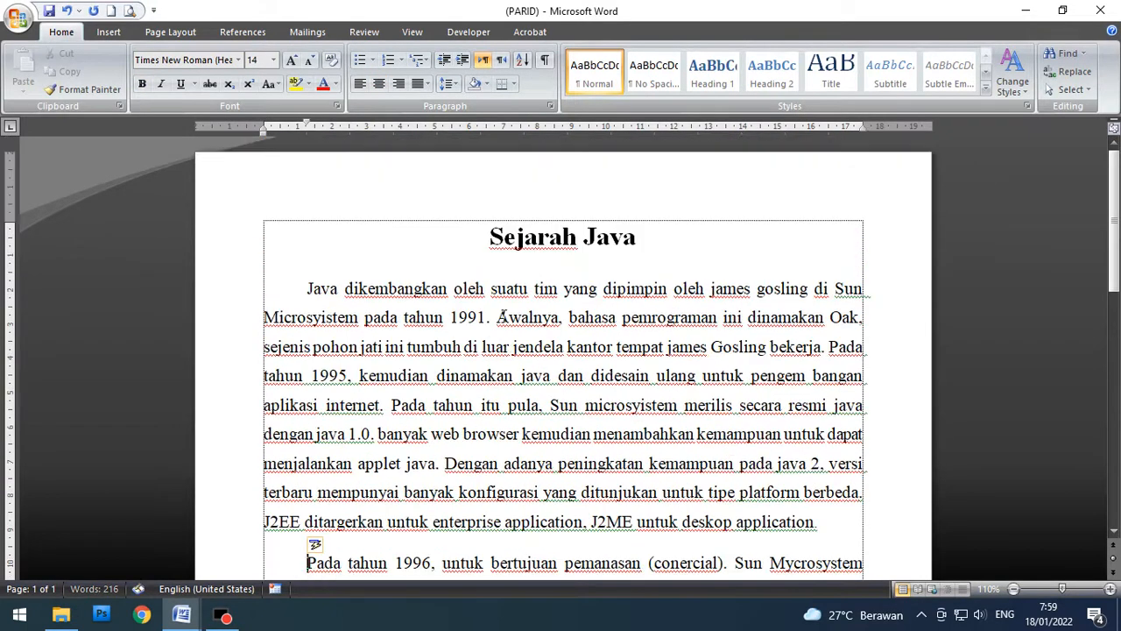
click(308, 290)
key(BackSpace)
key(Tab)
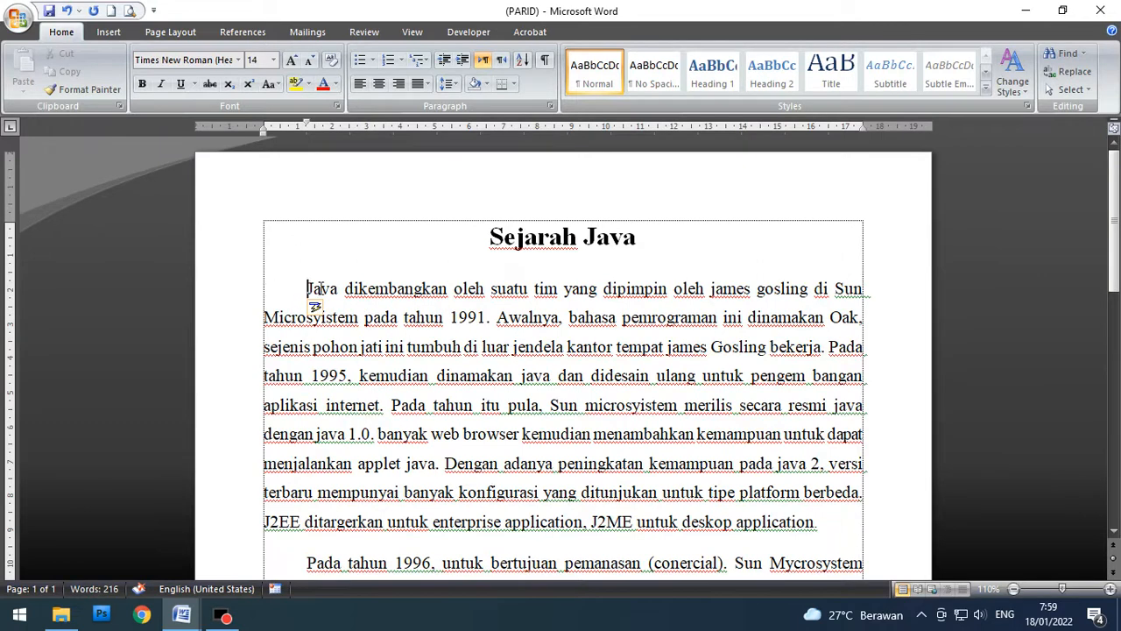
Step: Align the heading Sejarah Java to the left
scroll(320, 289, down, 3)
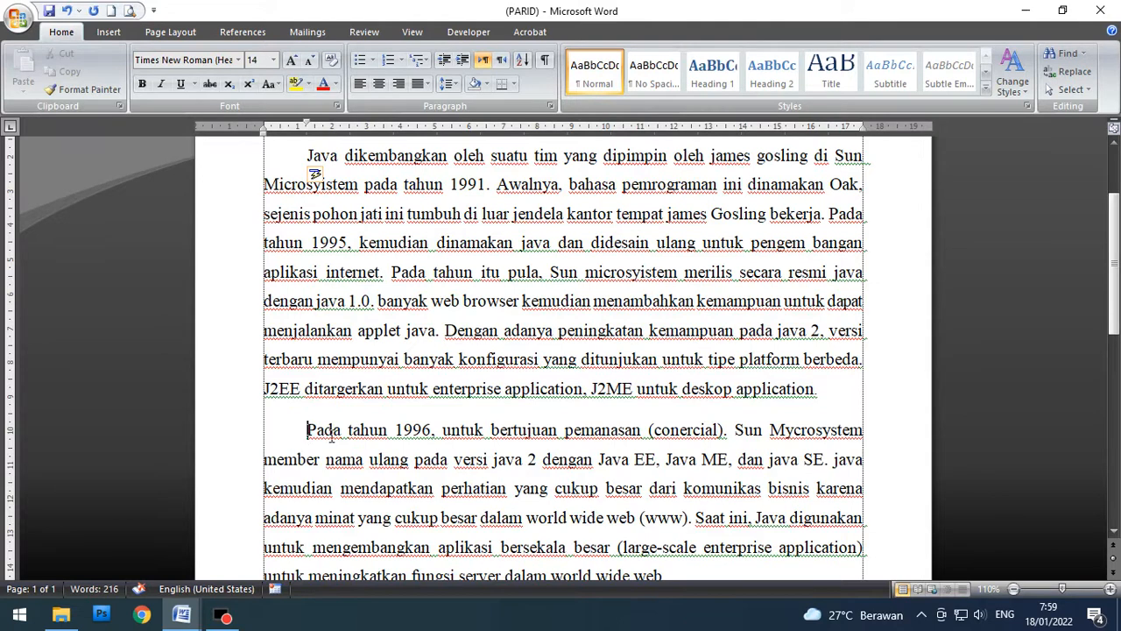
scroll(329, 445, down, 4)
scroll(331, 438, up, 3)
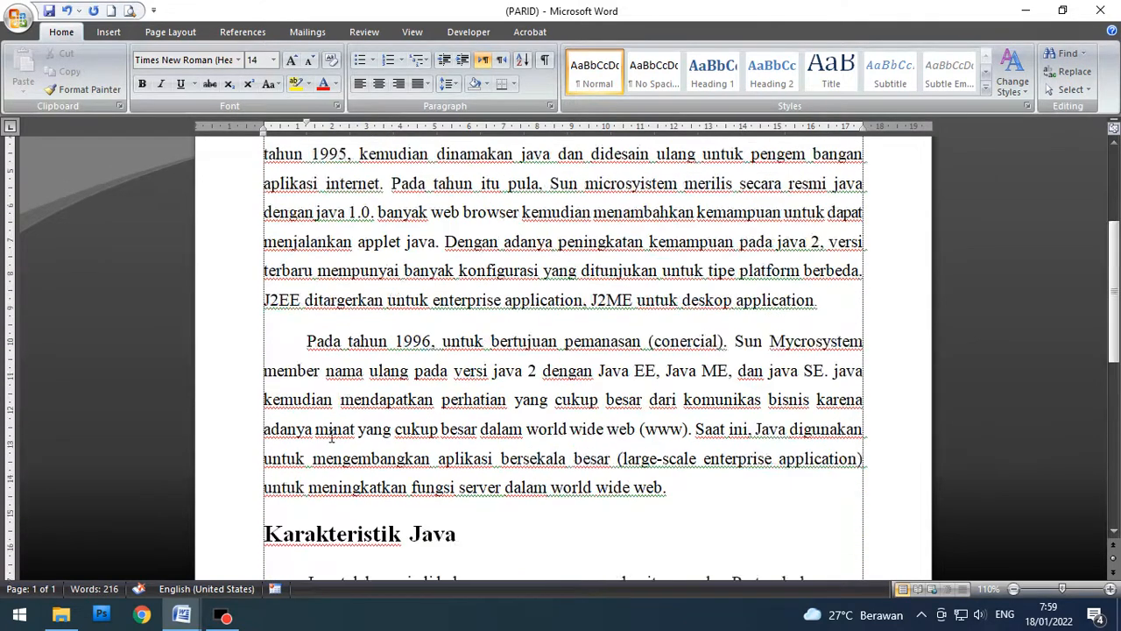
scroll(331, 438, up, 4)
click(490, 245)
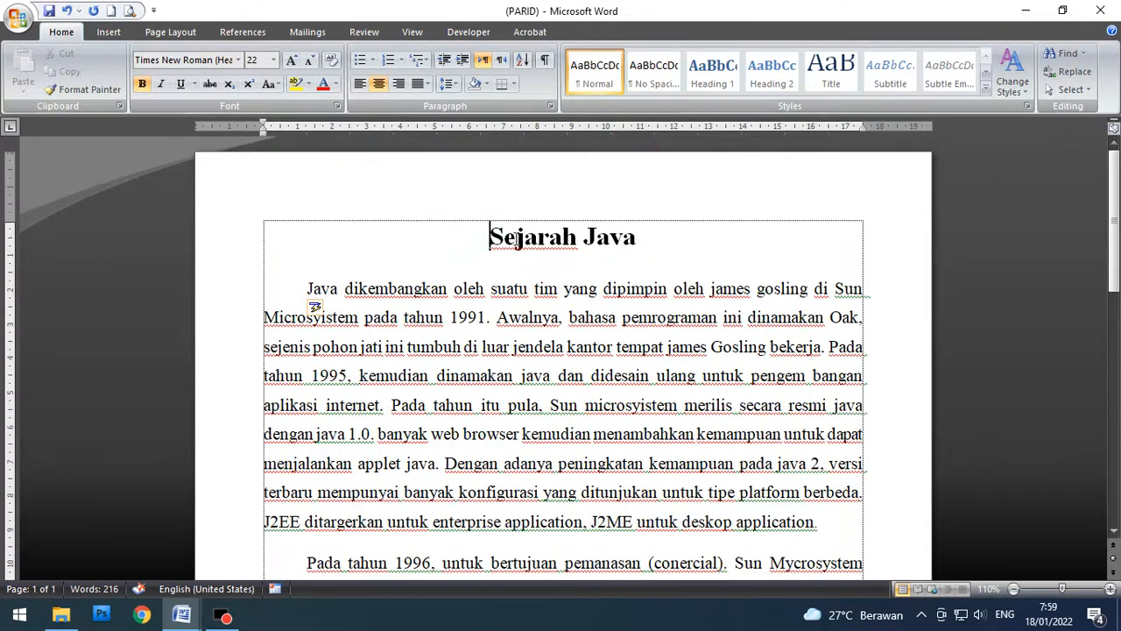
click(360, 83)
Step: Review the alignment and indents of the headings and paragraphs throughout the document
click(389, 297)
scroll(388, 297, down, 8)
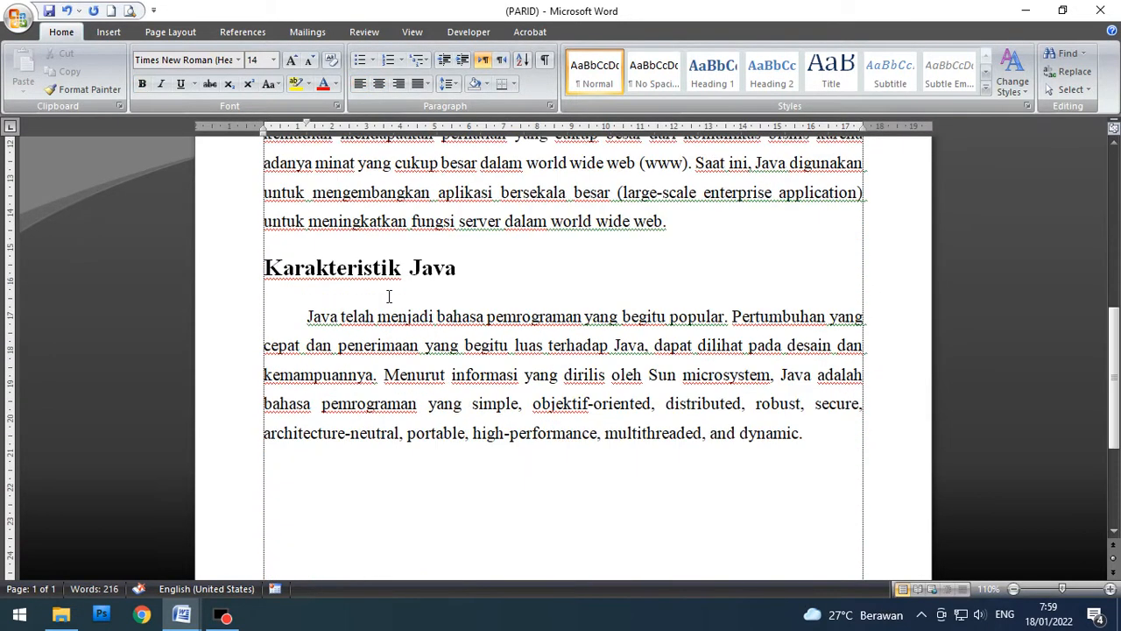
scroll(388, 297, up, 3)
scroll(389, 297, up, 3)
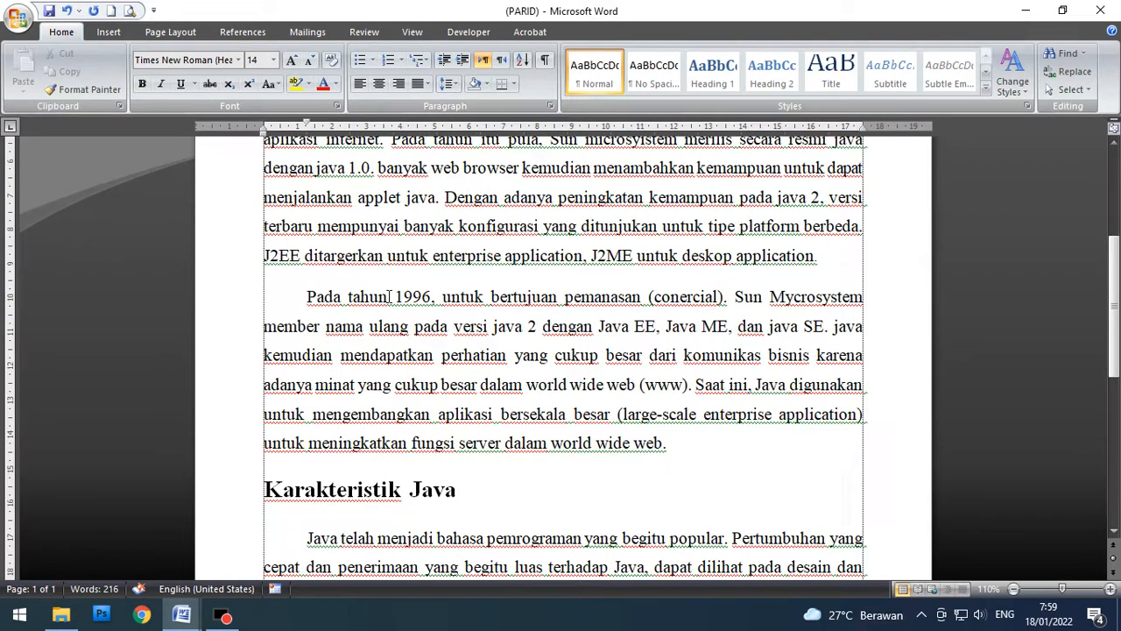
scroll(389, 297, up, 3)
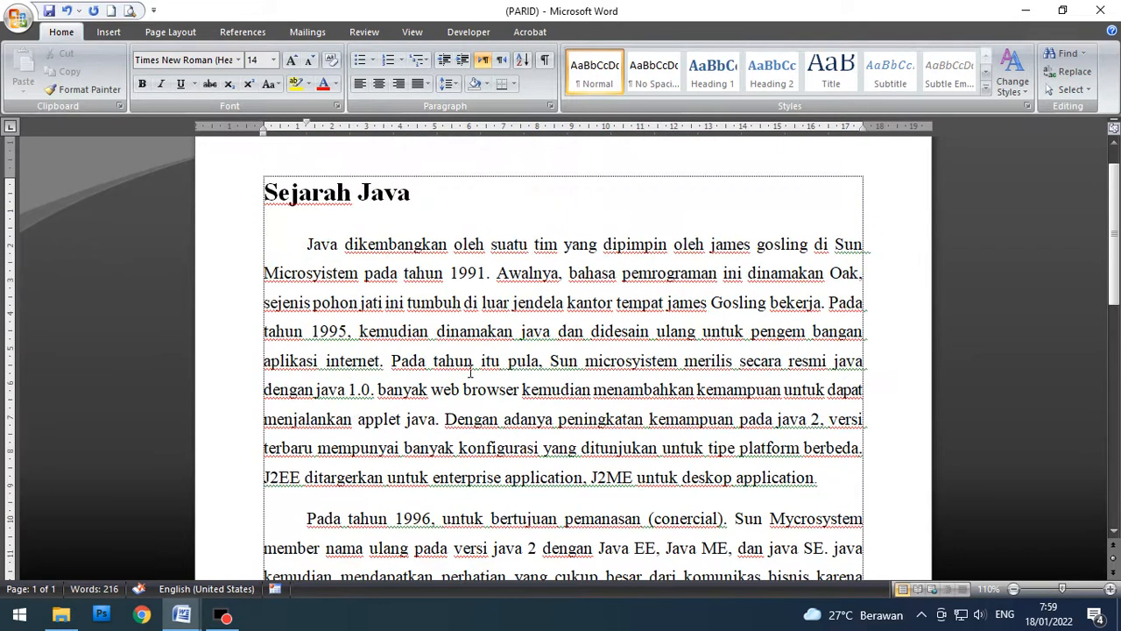
scroll(471, 371, down, 3)
scroll(471, 381, up, 3)
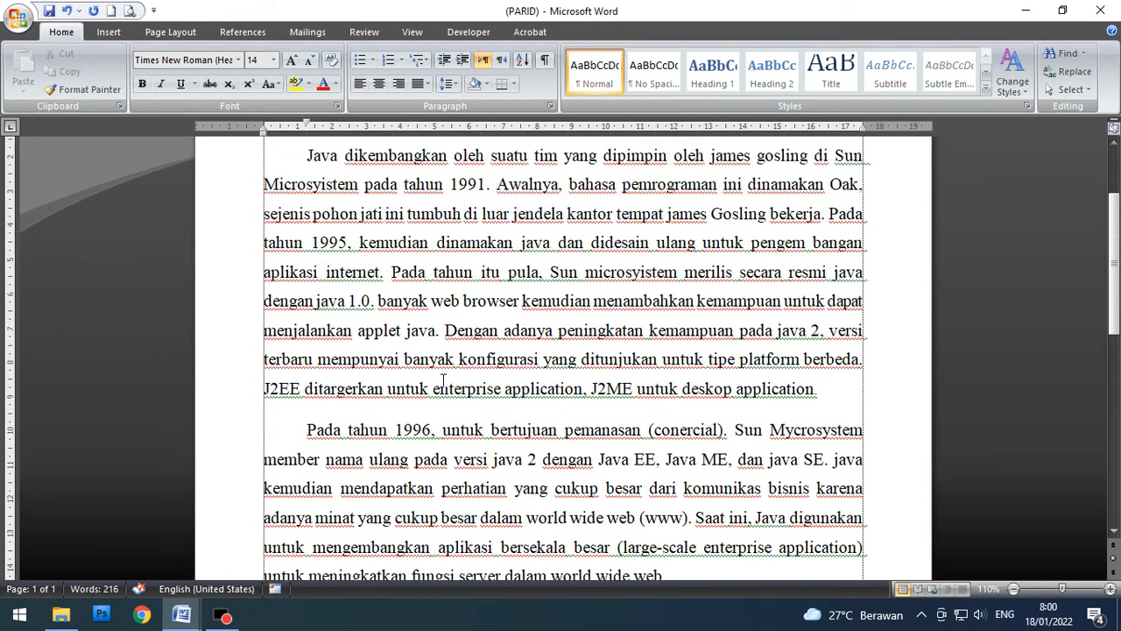
Step: Try italic and bold on the words "Java dikembangkan" in the first paragraph, and return them to regular text
drag(310, 245, 450, 249)
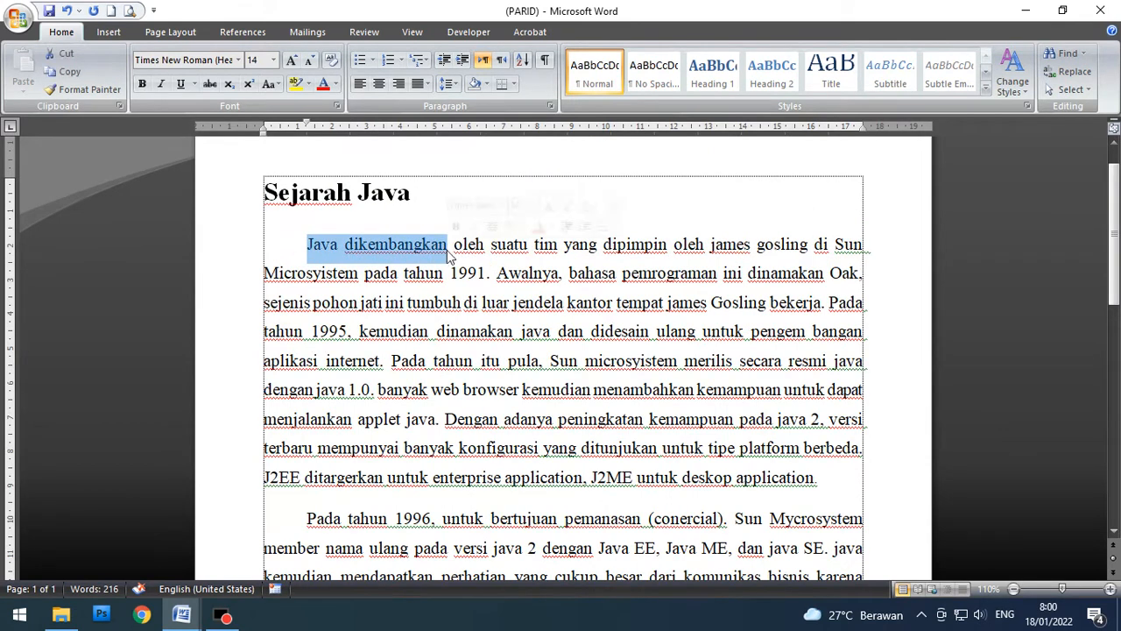
click(181, 85)
click(161, 85)
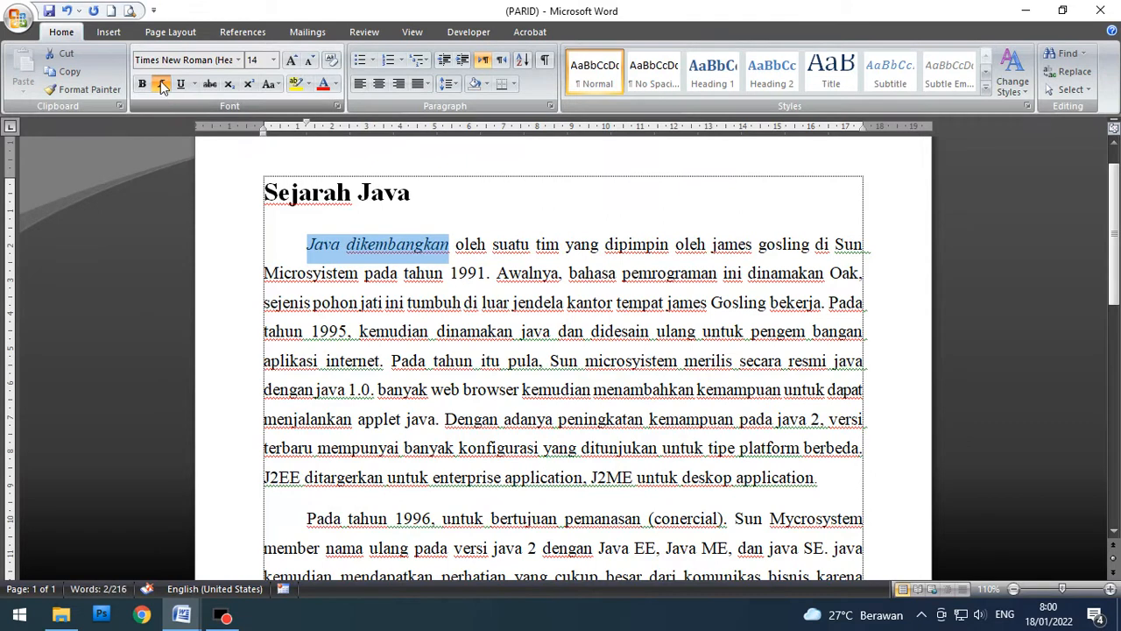
click(161, 85)
click(141, 85)
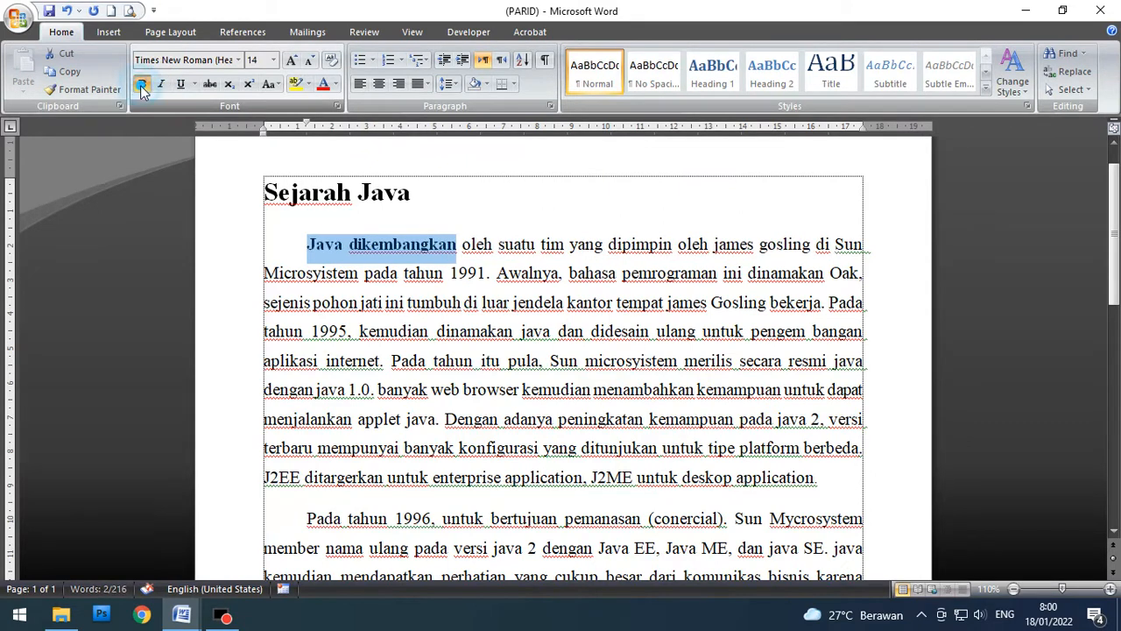
click(141, 85)
click(613, 330)
Step: Add one empty paragraph after the last paragraph under Karakteristik Java
scroll(536, 403, down, 5)
scroll(526, 406, up, 5)
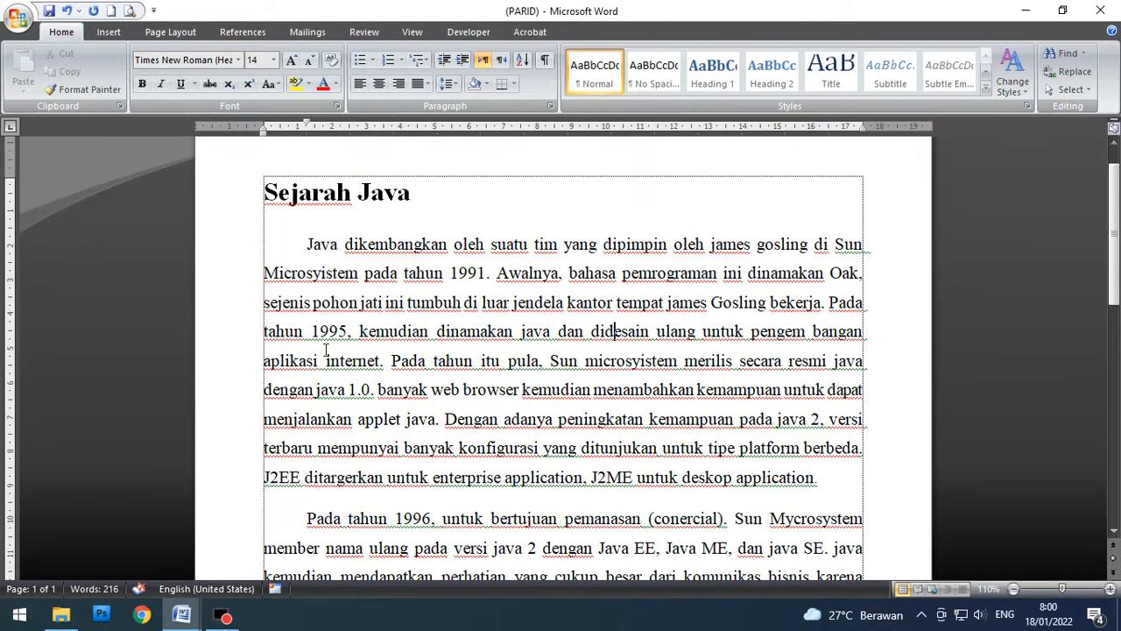
scroll(324, 345, down, 7)
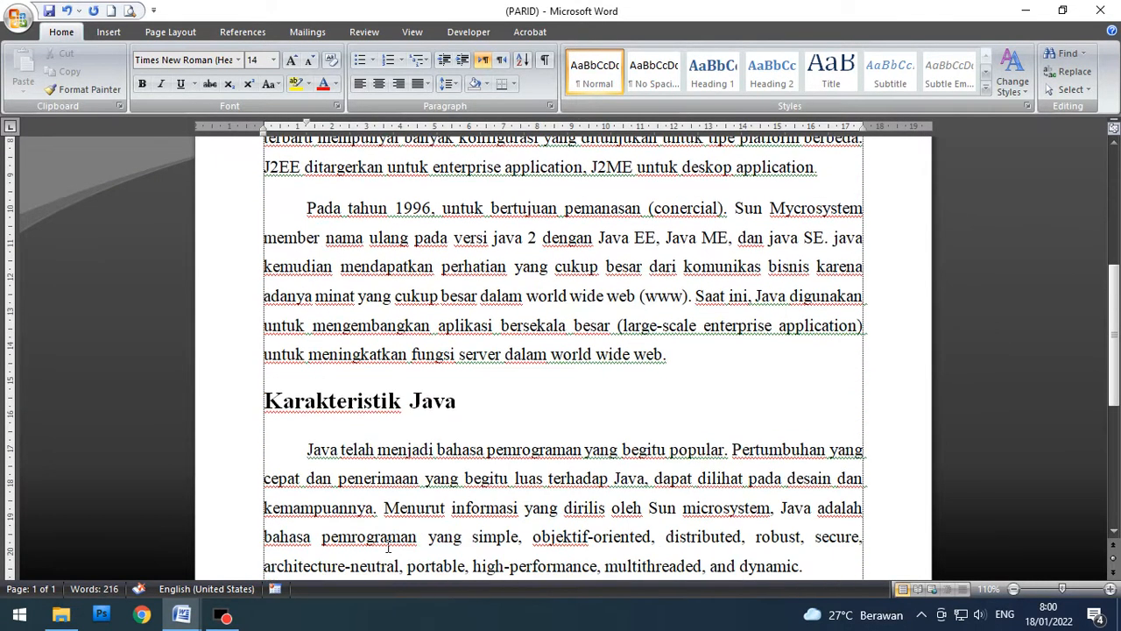
click(823, 307)
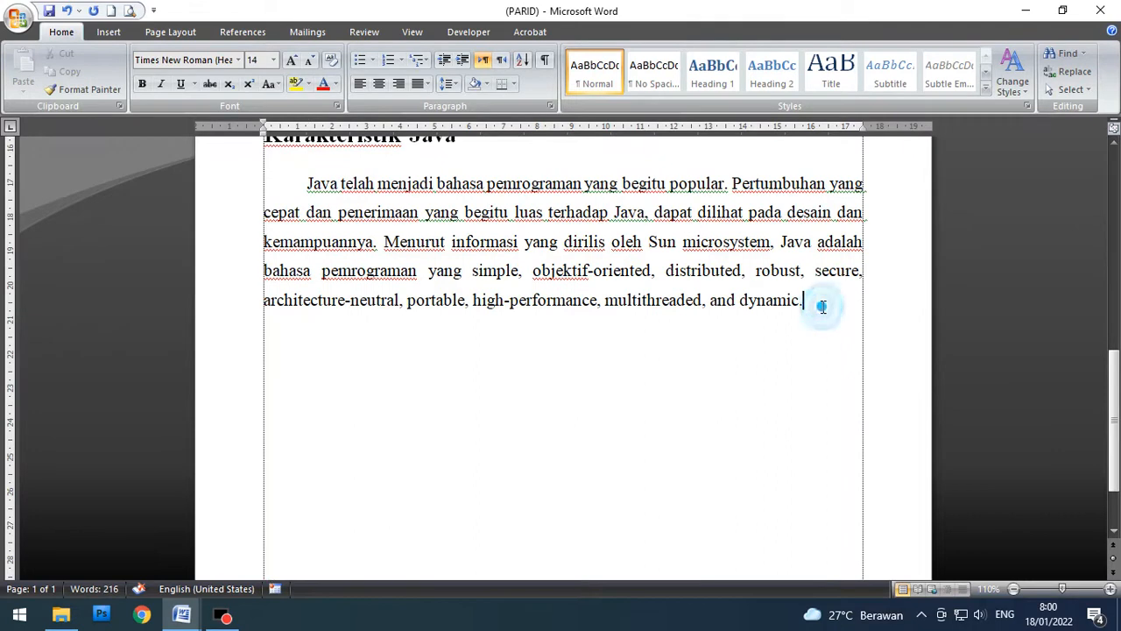
key(Return)
key(Return)
key(BackSpace)
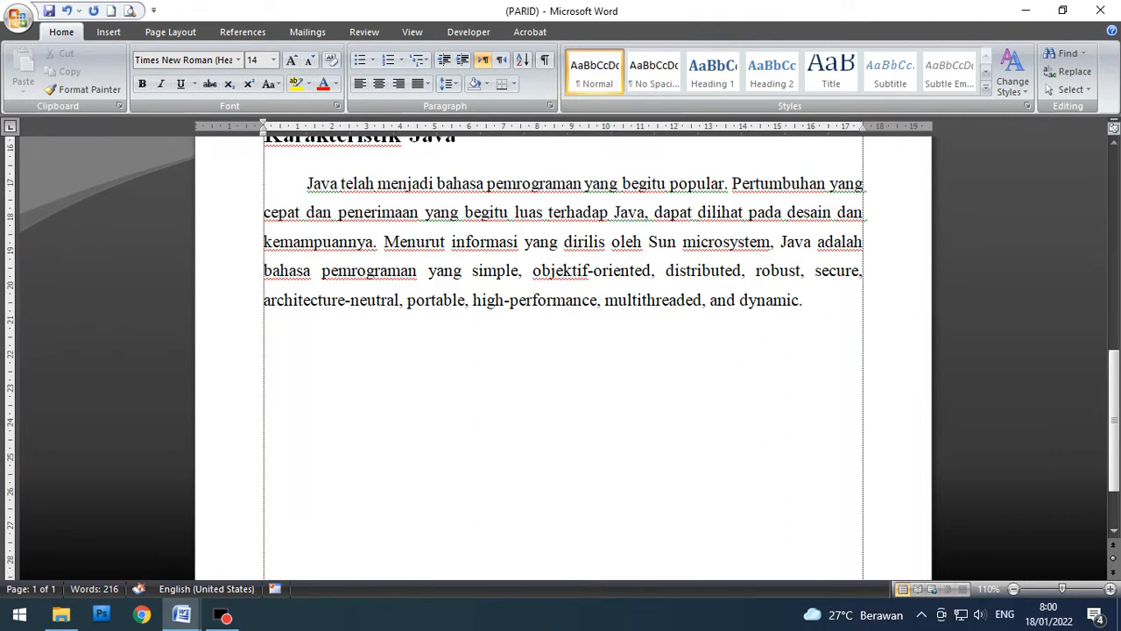
Step: Draw a five-pointed star about 5,5 cm high and 7,6 cm wide below the last paragraph, and delete it
click(105, 35)
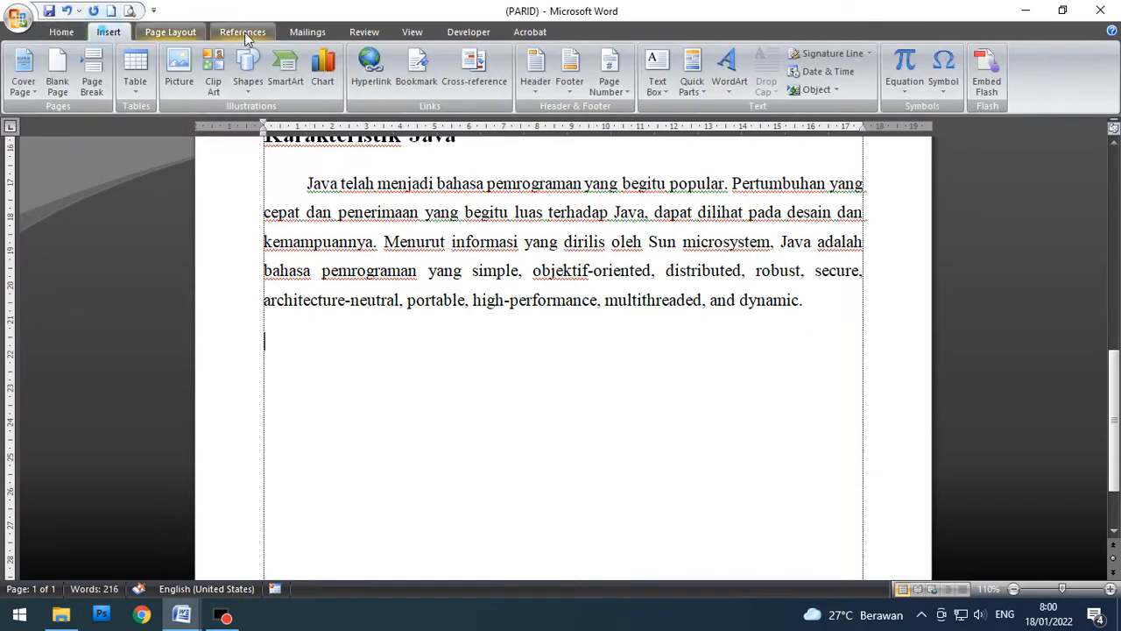
click(246, 97)
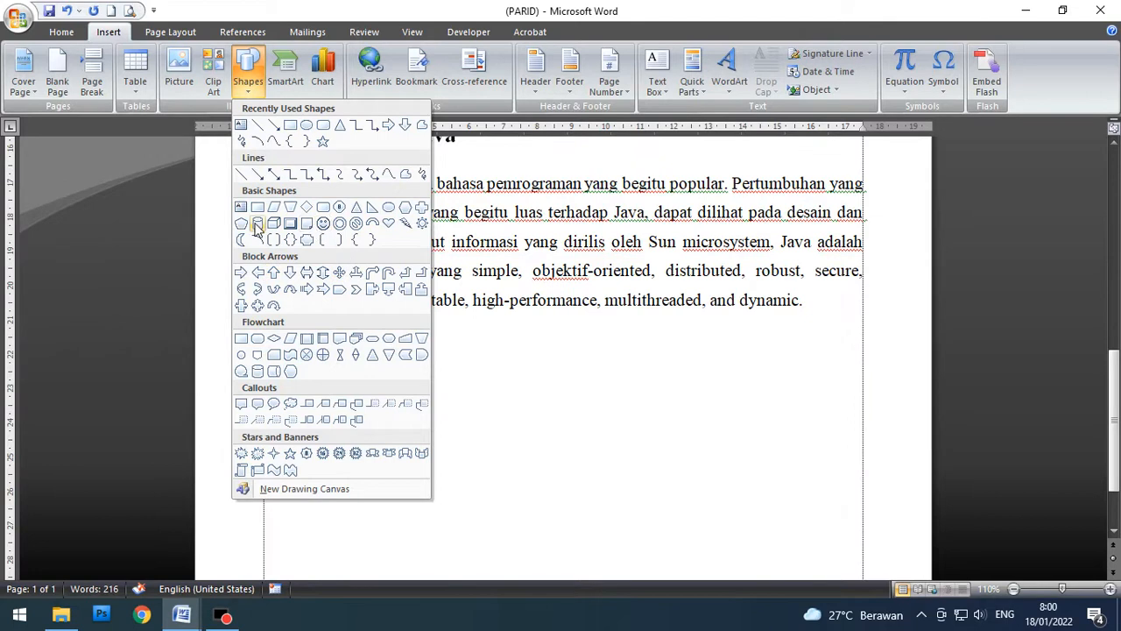
click(324, 143)
mouse_move(275, 339)
mouse_down()
mouse_move(458, 428)
mouse_move(520, 483)
mouse_move(535, 526)
mouse_up()
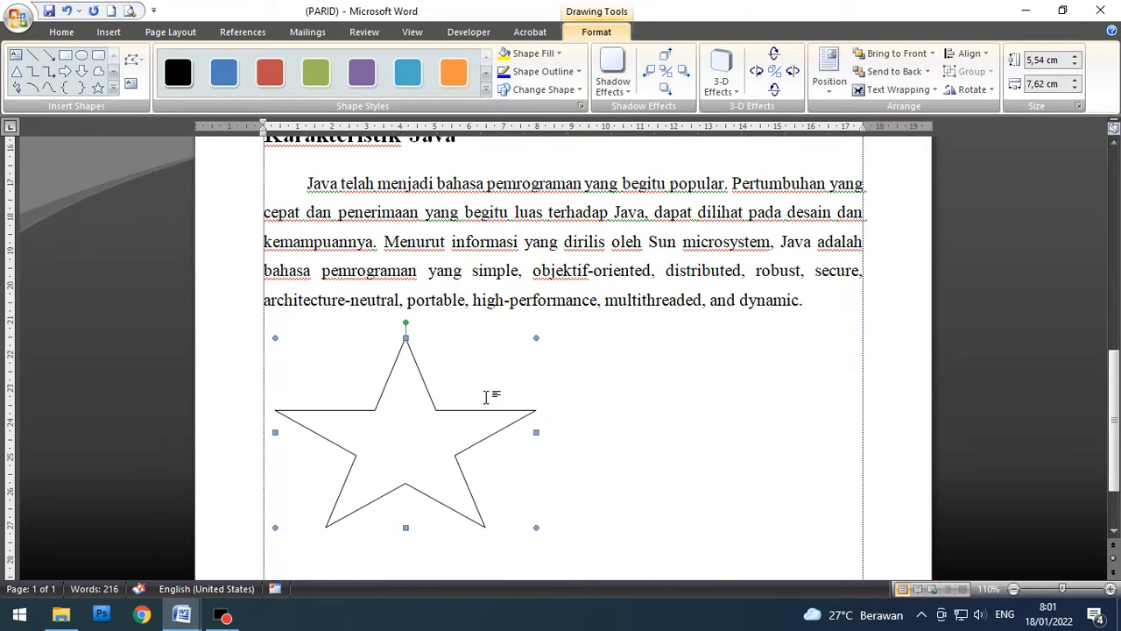
key(Delete)
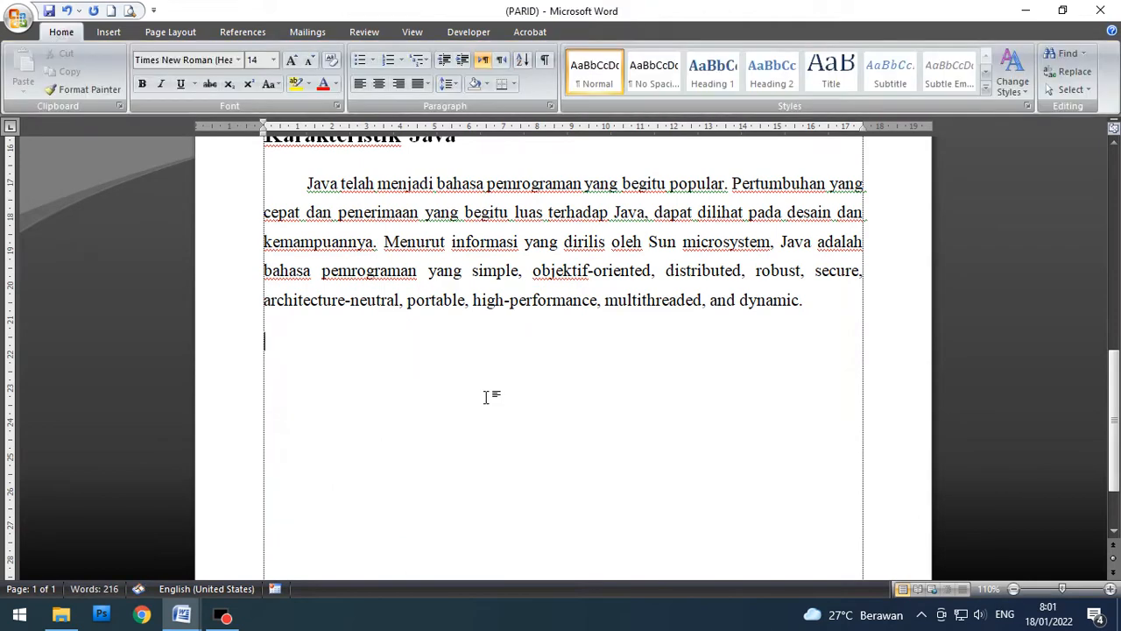
Step: Draw a flat, wide five-pointed star about 2,3 cm high and 11,7 cm wide below the last paragraph, and delete it
click(109, 32)
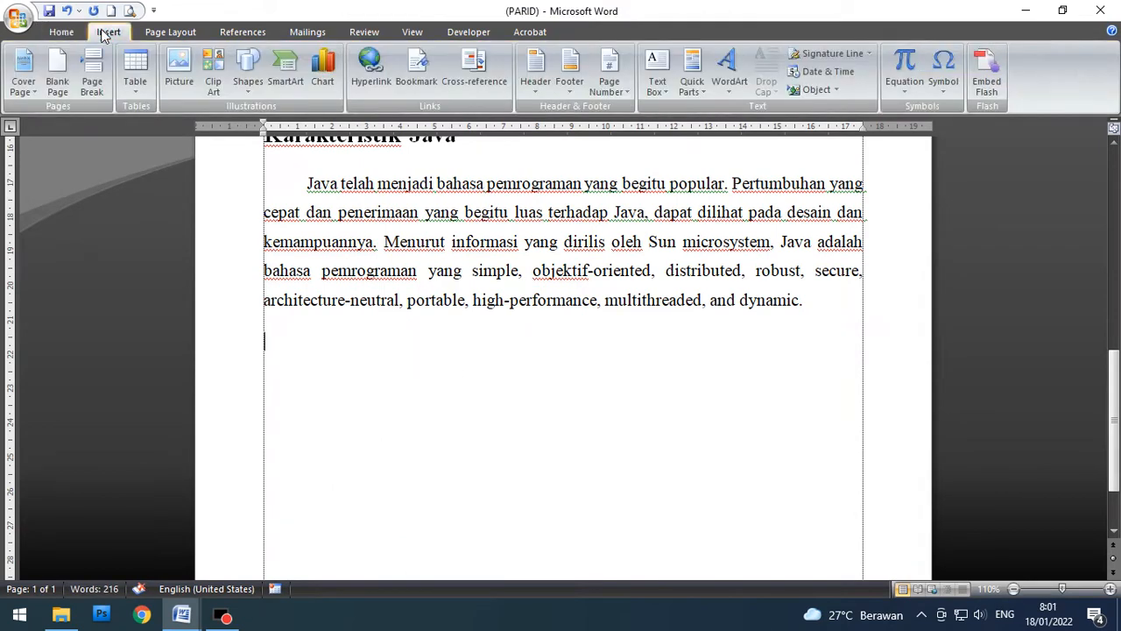
click(248, 82)
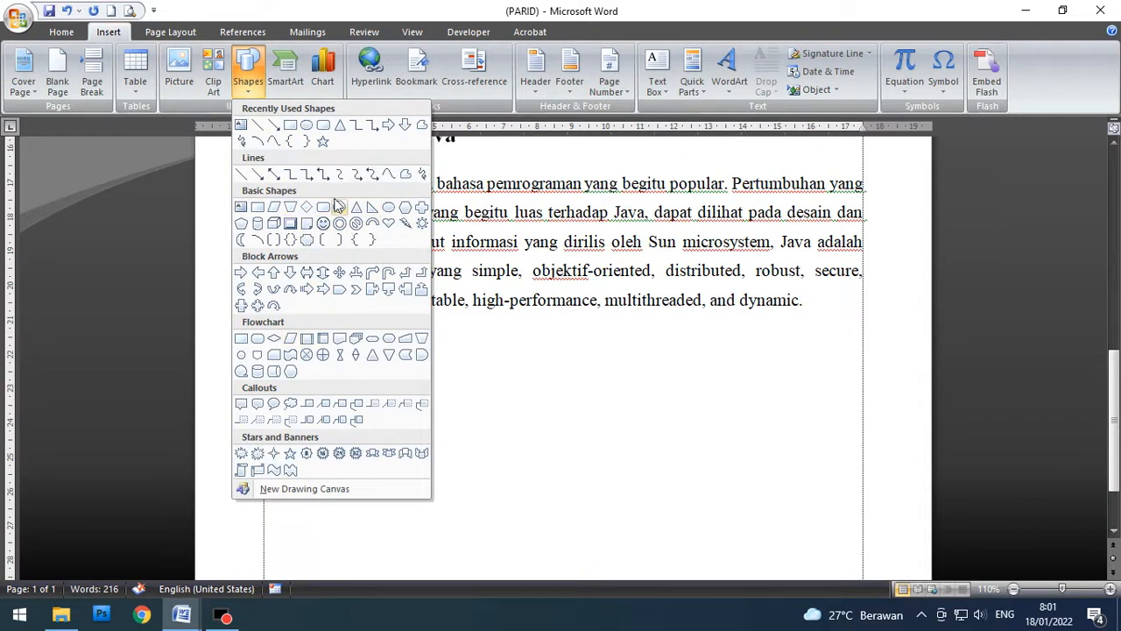
click(323, 141)
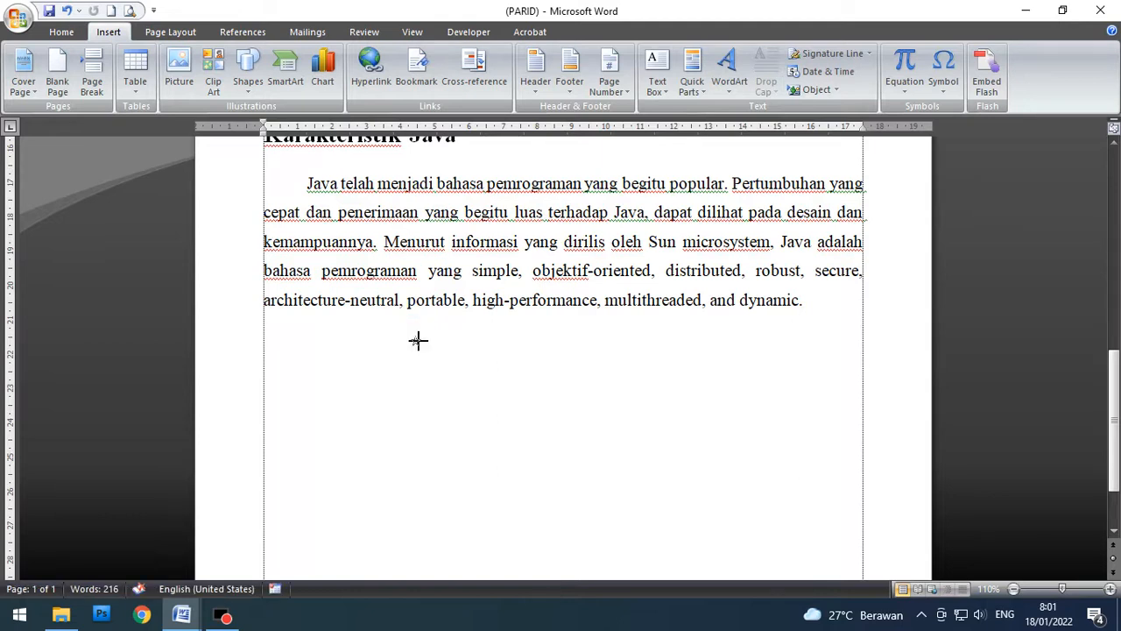
mouse_move(410, 335)
mouse_down()
mouse_move(500, 428)
mouse_move(618, 476)
mouse_move(616, 514)
mouse_move(639, 539)
mouse_move(572, 453)
mouse_move(543, 440)
mouse_move(758, 502)
mouse_move(565, 533)
mouse_move(547, 484)
mouse_move(517, 513)
mouse_move(631, 458)
mouse_move(568, 462)
mouse_move(756, 465)
mouse_move(655, 466)
mouse_move(666, 458)
mouse_move(599, 438)
mouse_move(692, 452)
mouse_move(775, 532)
mouse_move(763, 470)
mouse_move(811, 415)
mouse_up()
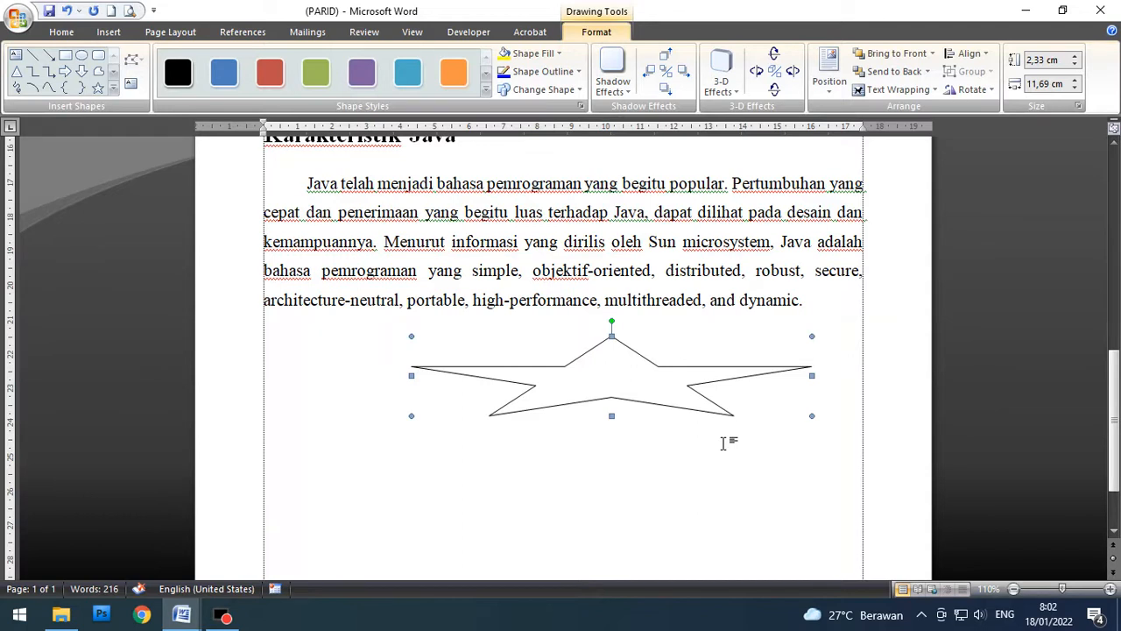
key(Delete)
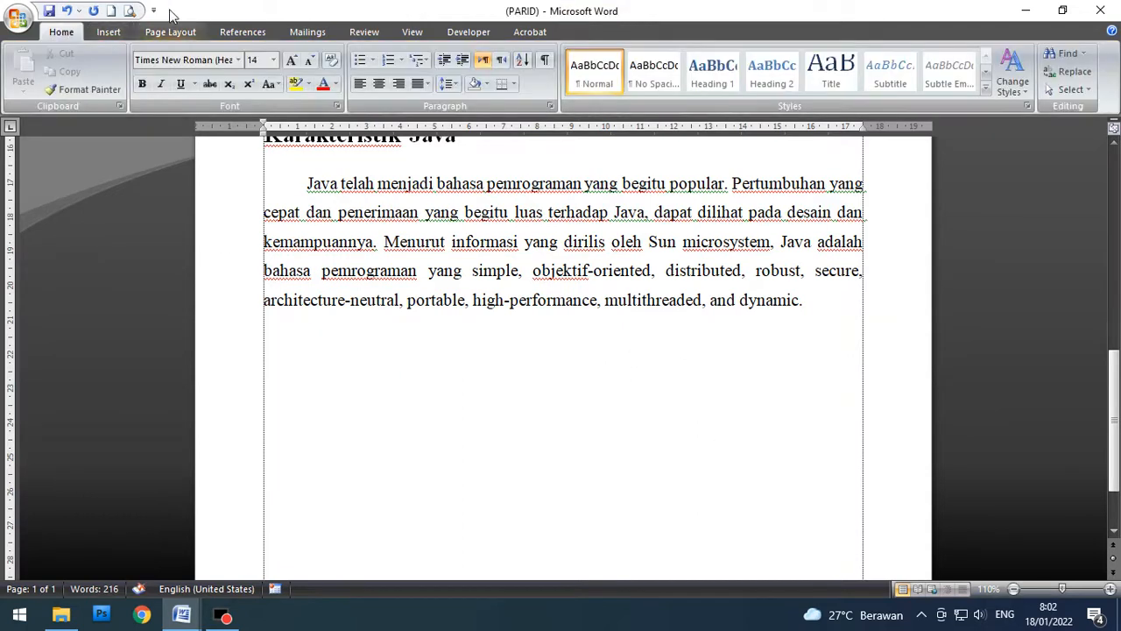
Step: Draw a five-pointed star about 6,4 cm high and 6,7 cm wide below the last paragraph, and move it beside the left margin
click(109, 32)
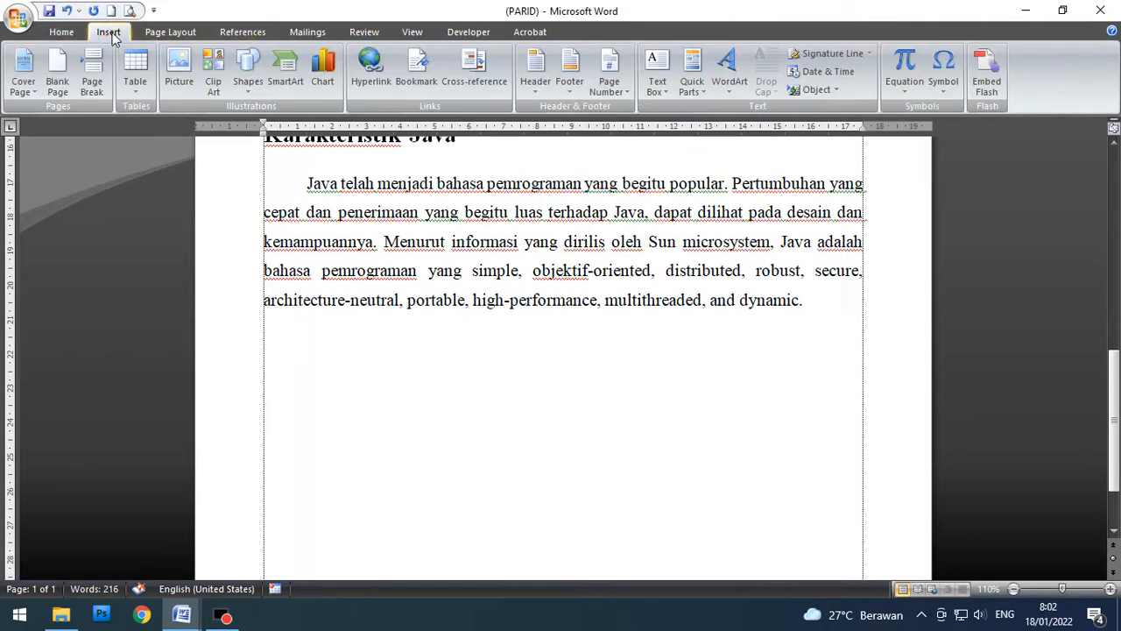
click(246, 88)
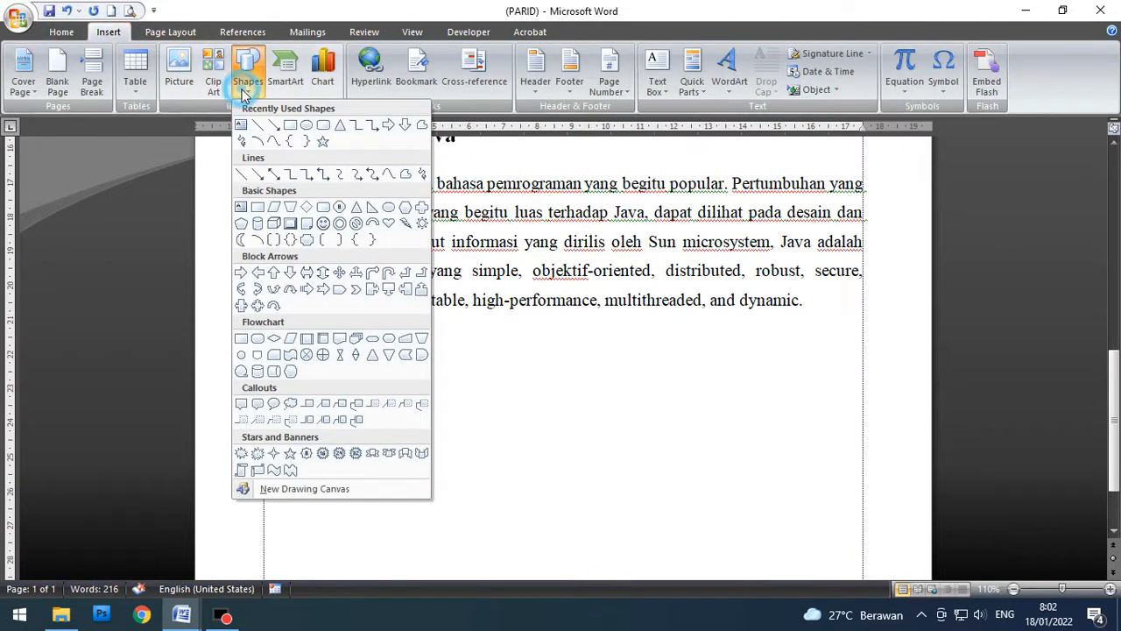
click(321, 141)
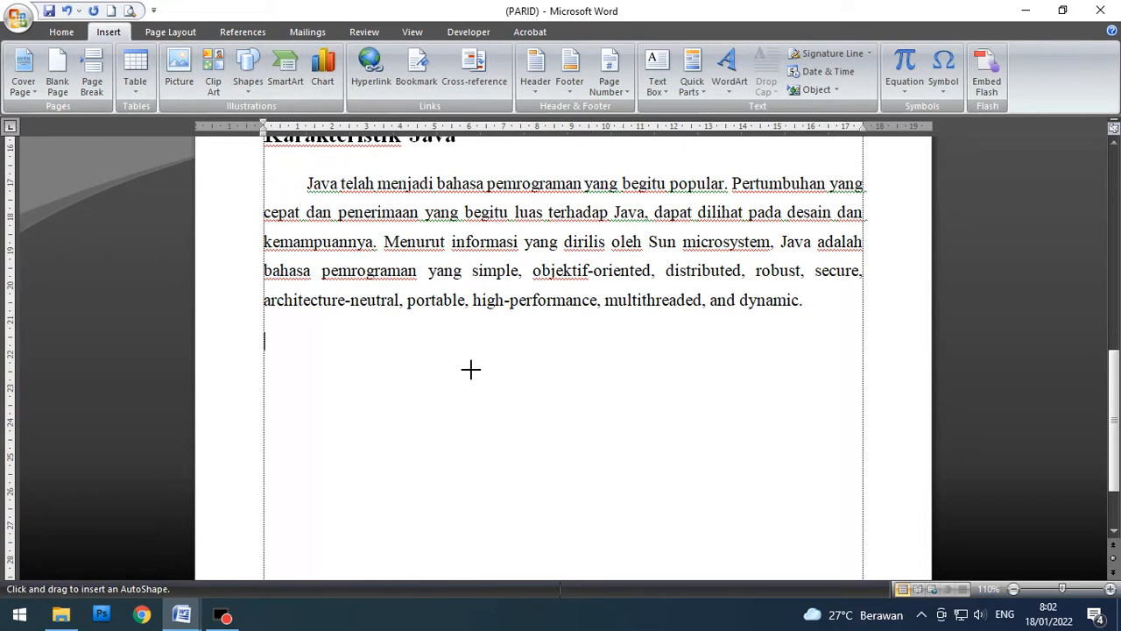
click(421, 364)
mouse_move(540, 469)
mouse_down()
mouse_move(715, 478)
mouse_move(616, 458)
mouse_move(505, 416)
mouse_move(513, 447)
mouse_move(593, 540)
mouse_move(540, 470)
mouse_move(566, 490)
mouse_move(477, 403)
mouse_move(658, 534)
mouse_move(473, 358)
mouse_move(693, 523)
mouse_move(604, 420)
mouse_move(668, 503)
mouse_move(560, 406)
mouse_move(681, 525)
mouse_move(486, 353)
mouse_move(680, 530)
mouse_move(644, 480)
mouse_up()
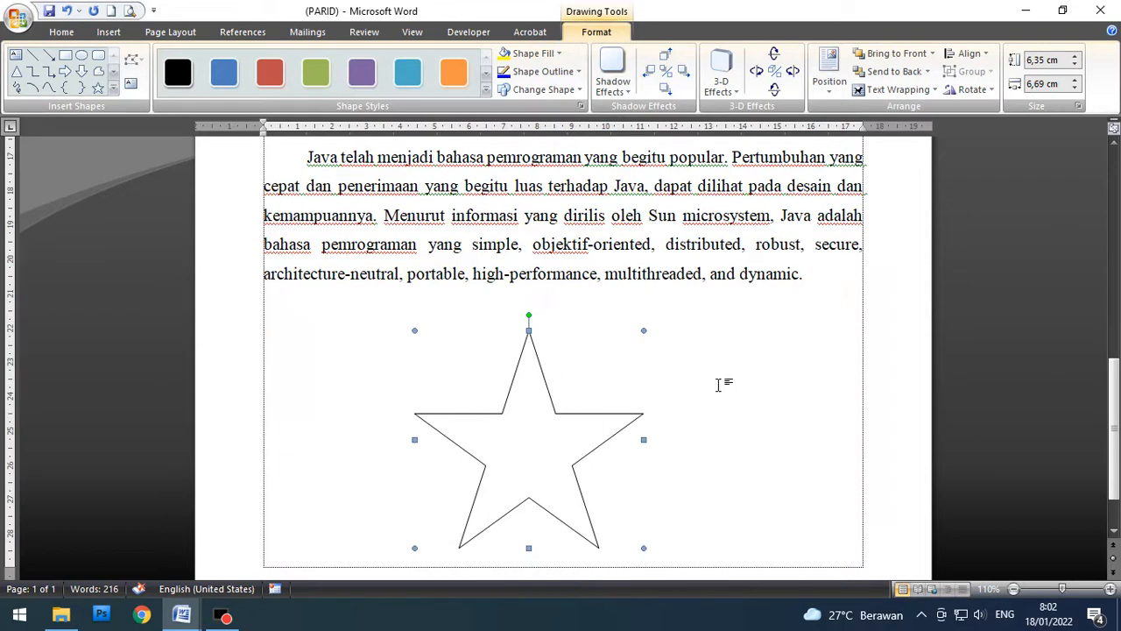
drag(543, 436, 409, 413)
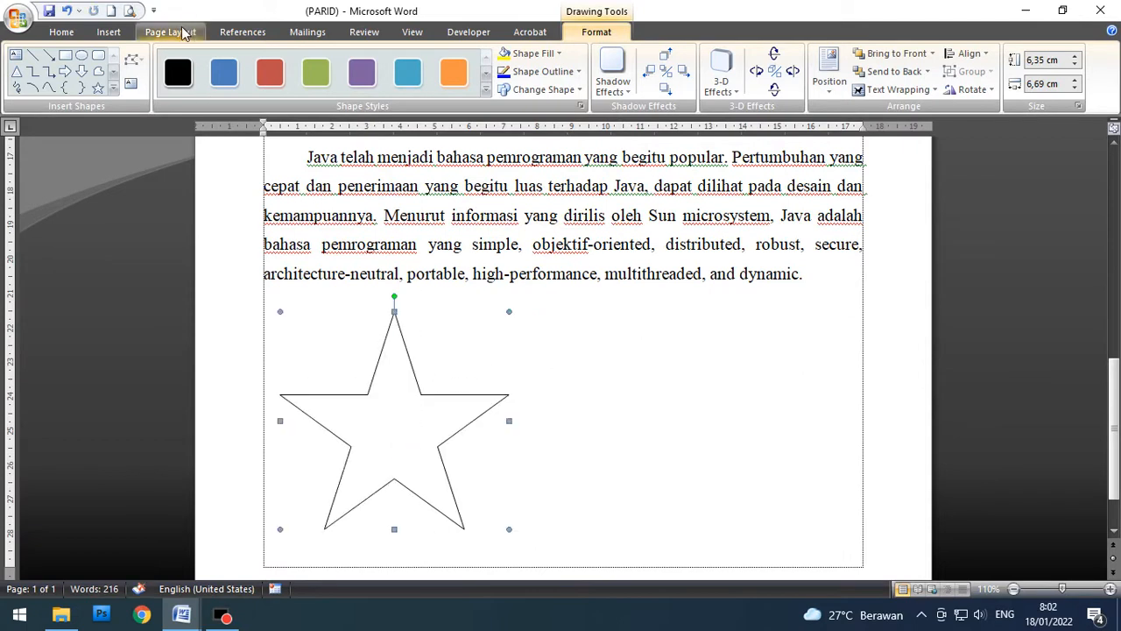
Step: Draw a hexagon about 6 cm high and 6,9 cm wide beside the star, and shift it slightly down toward the page margin
click(109, 31)
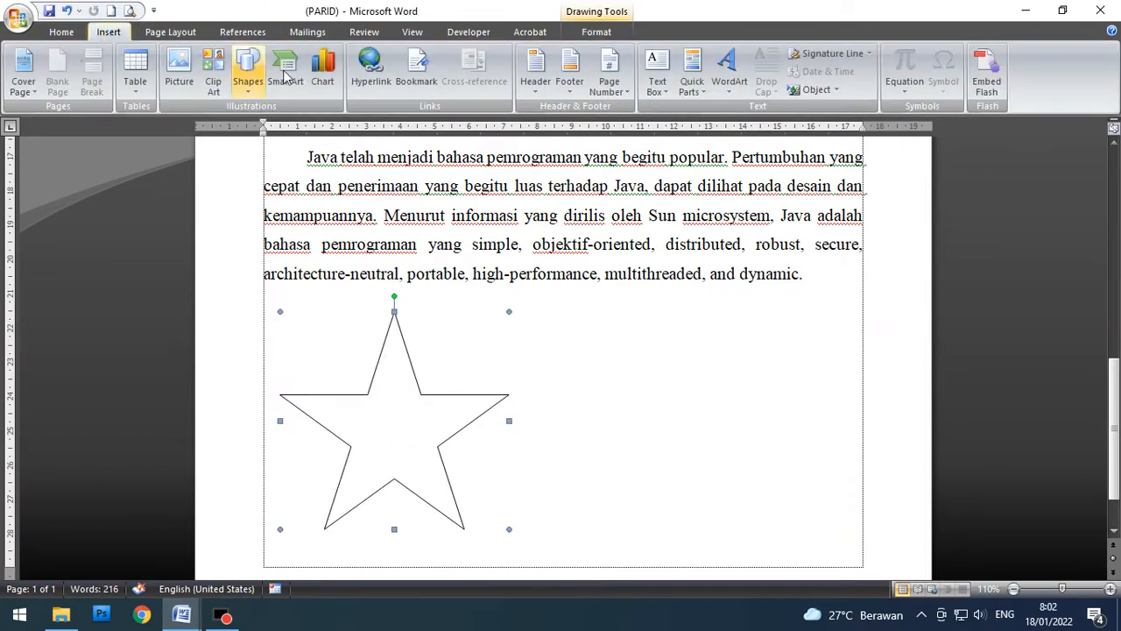
click(248, 96)
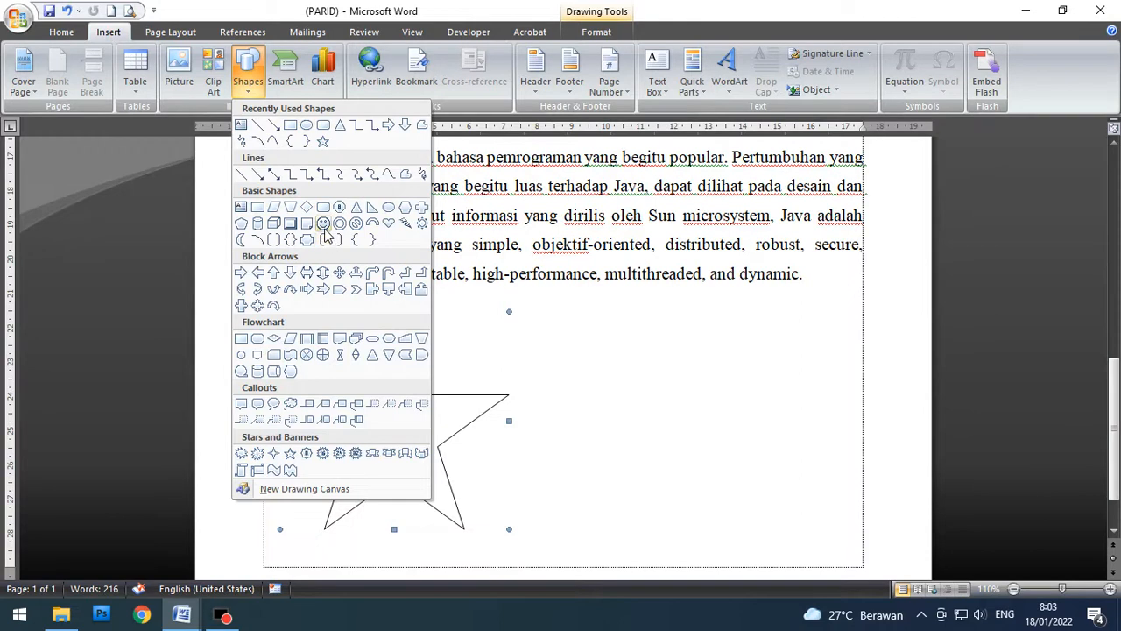
click(406, 208)
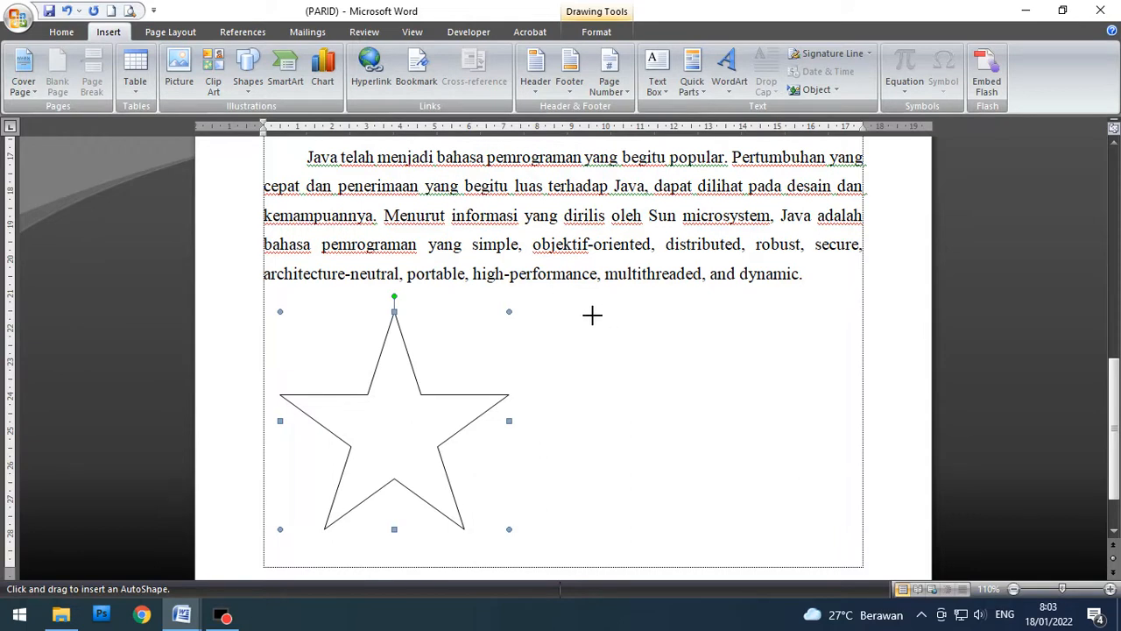
mouse_move(592, 315)
mouse_down()
mouse_move(699, 431)
mouse_move(806, 517)
mouse_up()
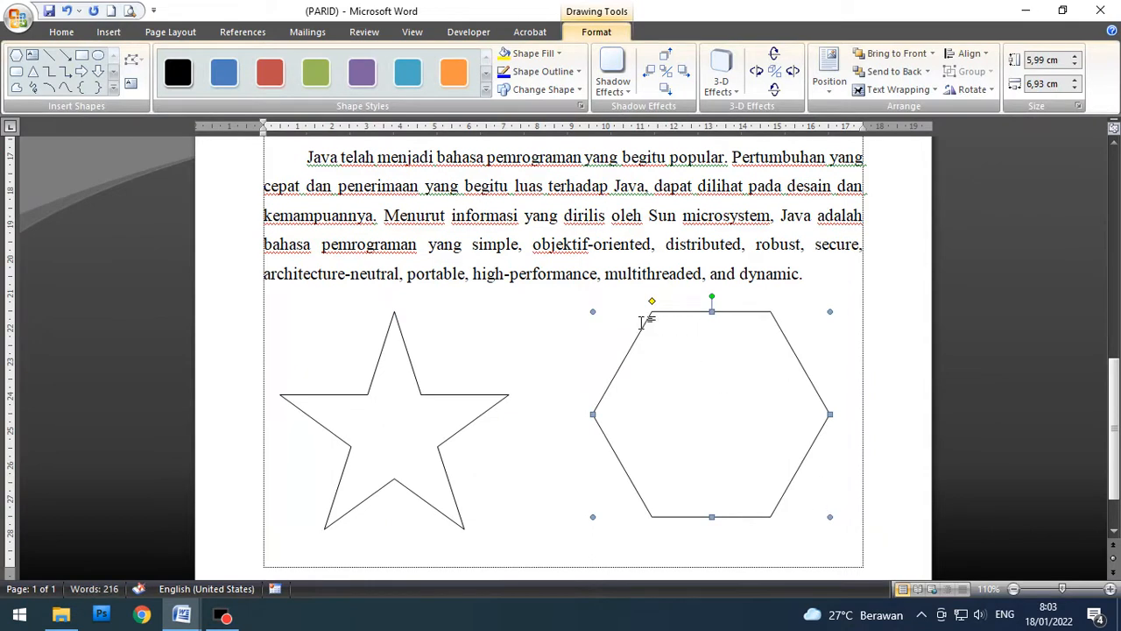
click(762, 391)
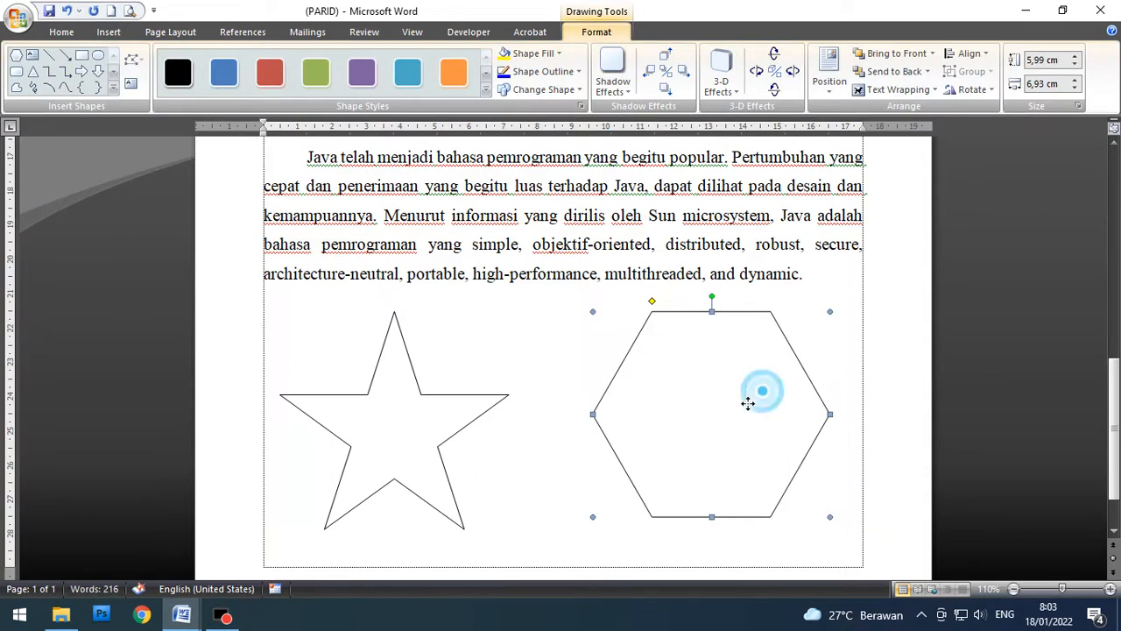
mouse_move(762, 392)
mouse_down()
mouse_move(774, 393)
mouse_move(767, 405)
mouse_up()
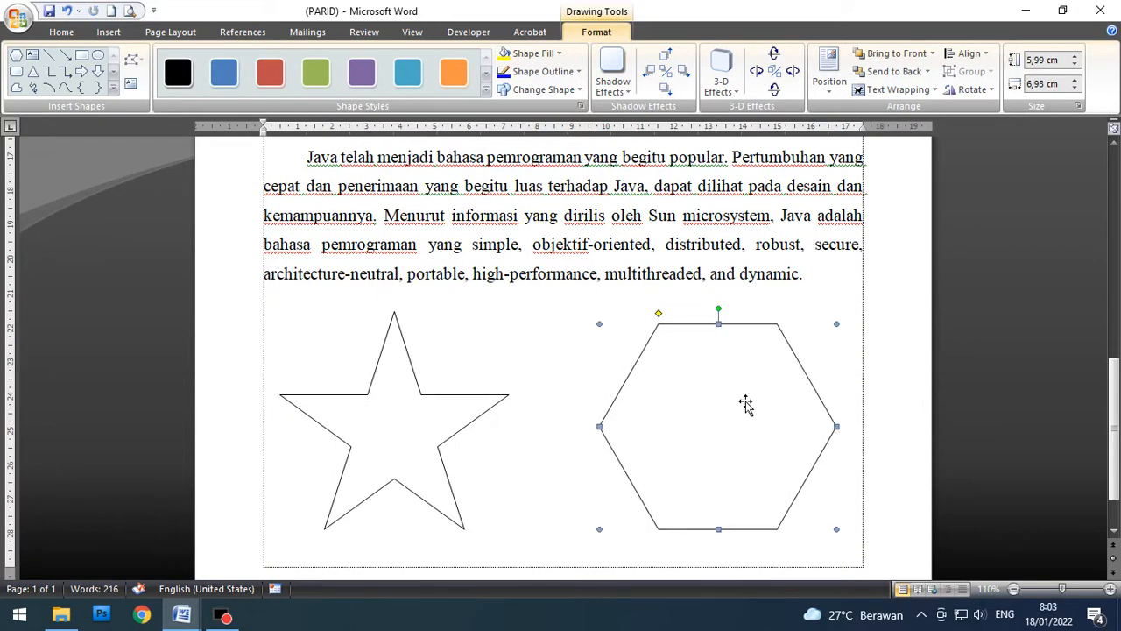
click(557, 313)
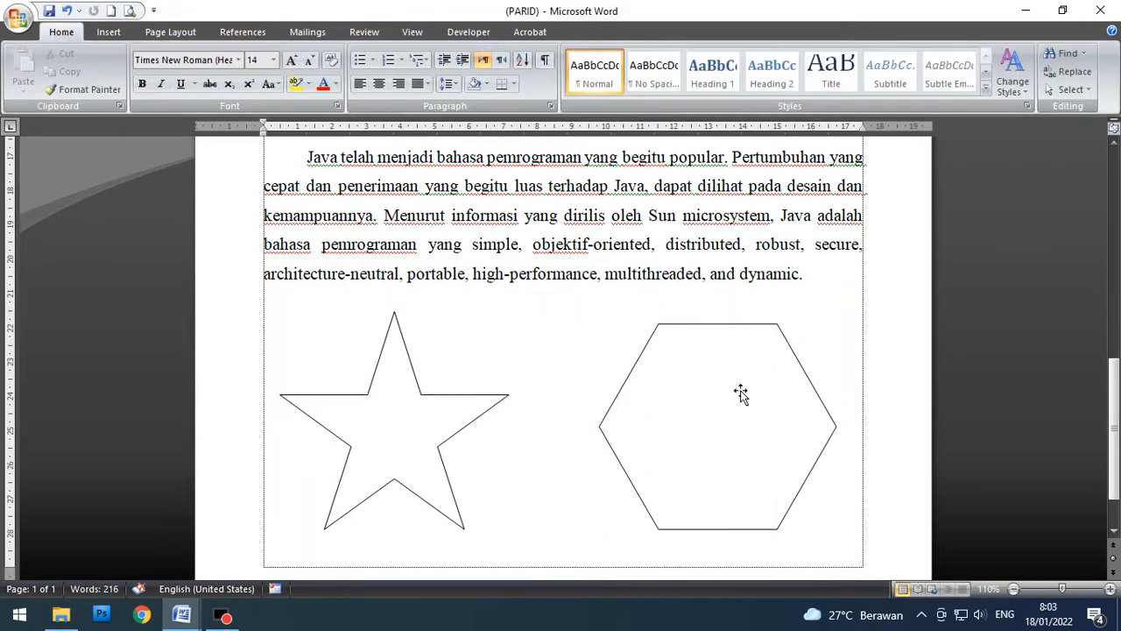
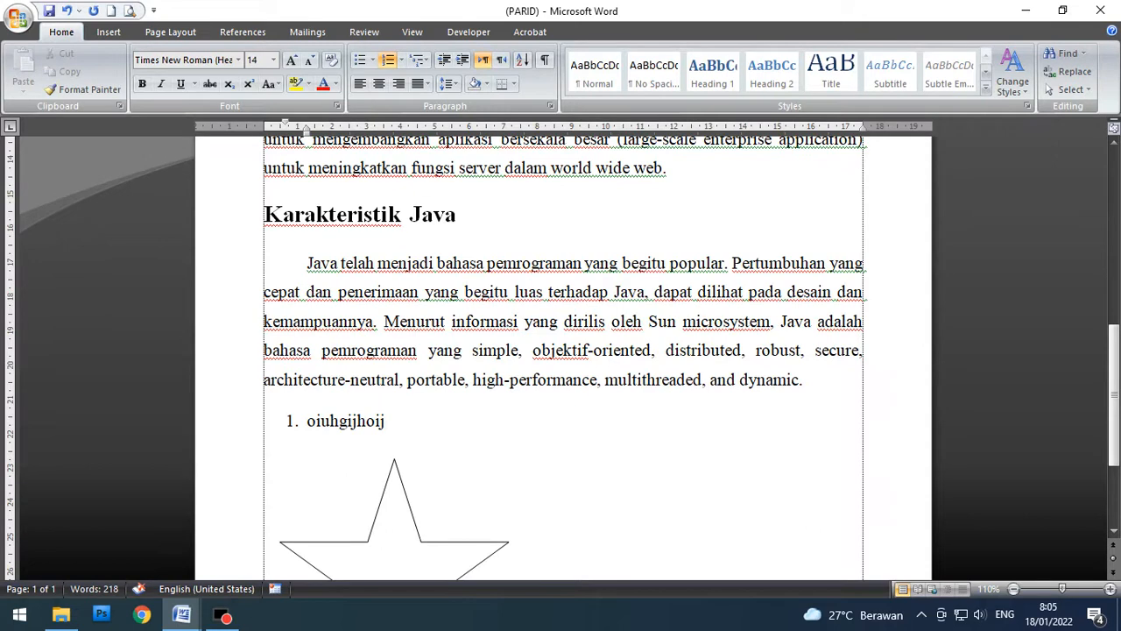
Step: Add the items Pojkopkop, Pokjiuy8yutg and Uyfgyuguoihij to the numbered list, followed by a new empty item
key(Return)
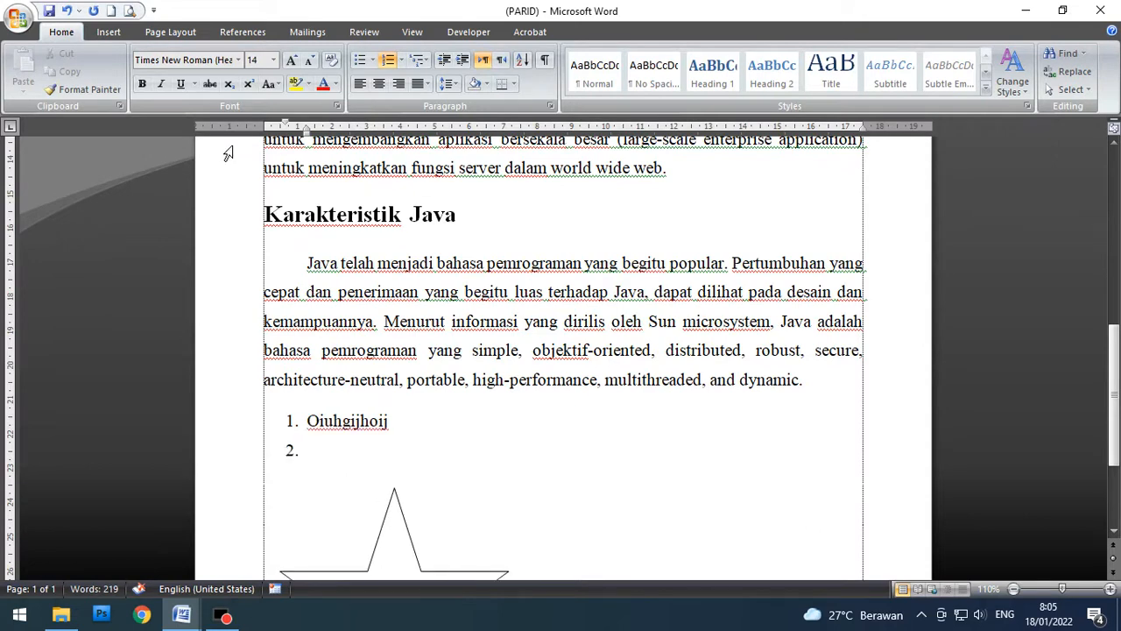
scroll(313, 362, down, 1)
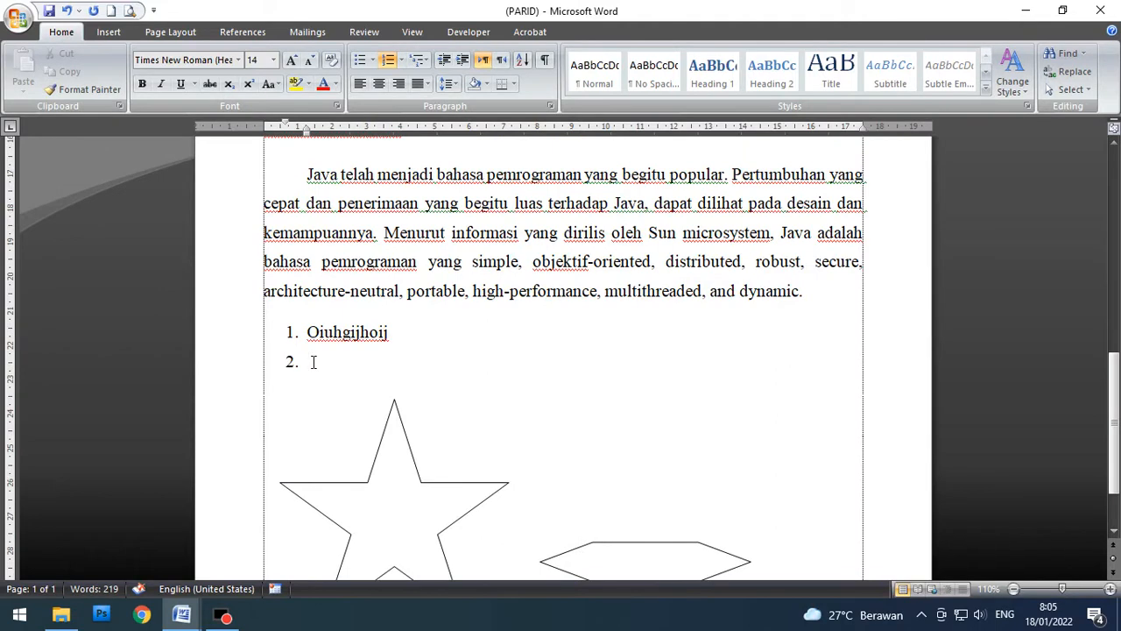
scroll(312, 362, down, 1)
text(pojkopkop)
key(Return)
text(pokjiuy8yutg)
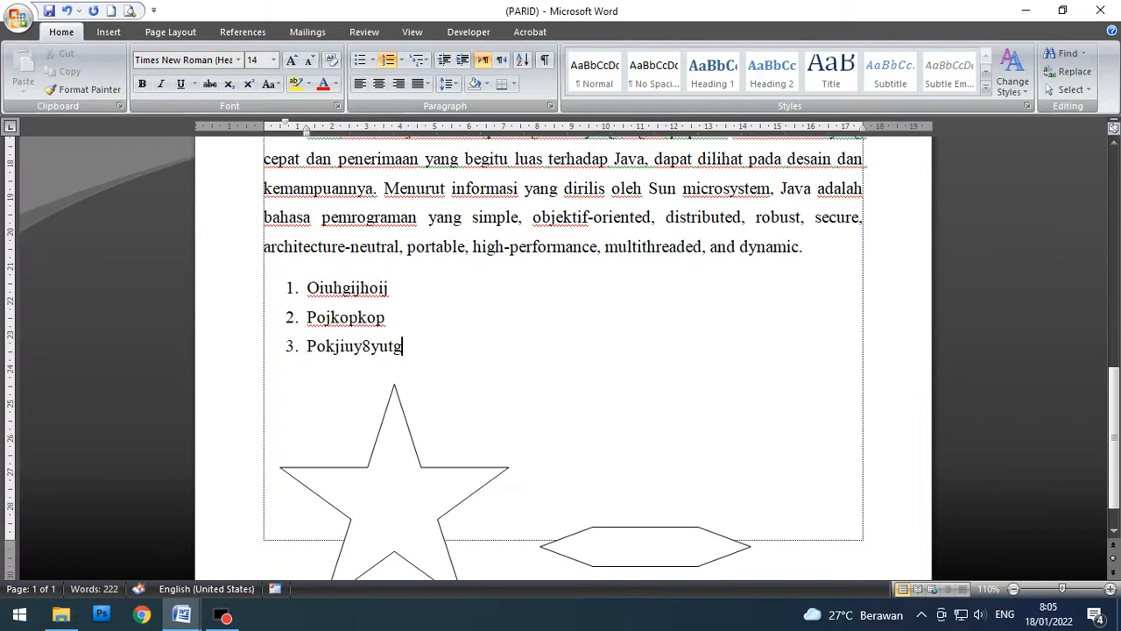
key(Return)
text(uyfgyuguoihij)
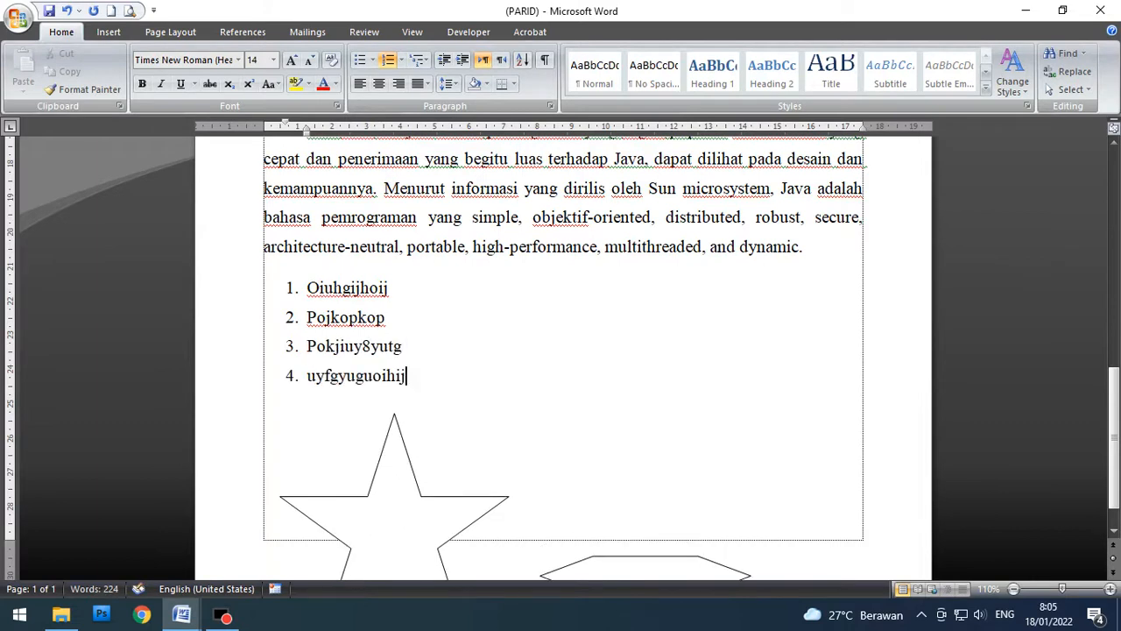
key(Return)
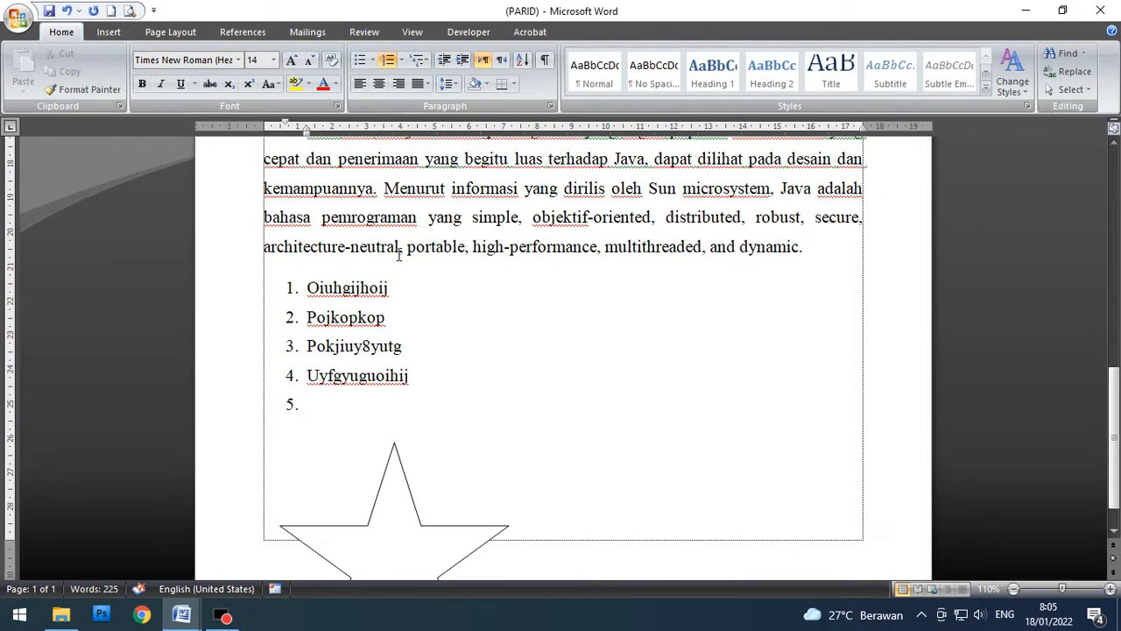
Step: Convert the numbered list to bullets, trying check marks and arrowheads before applying the four-diamond bullet
click(372, 60)
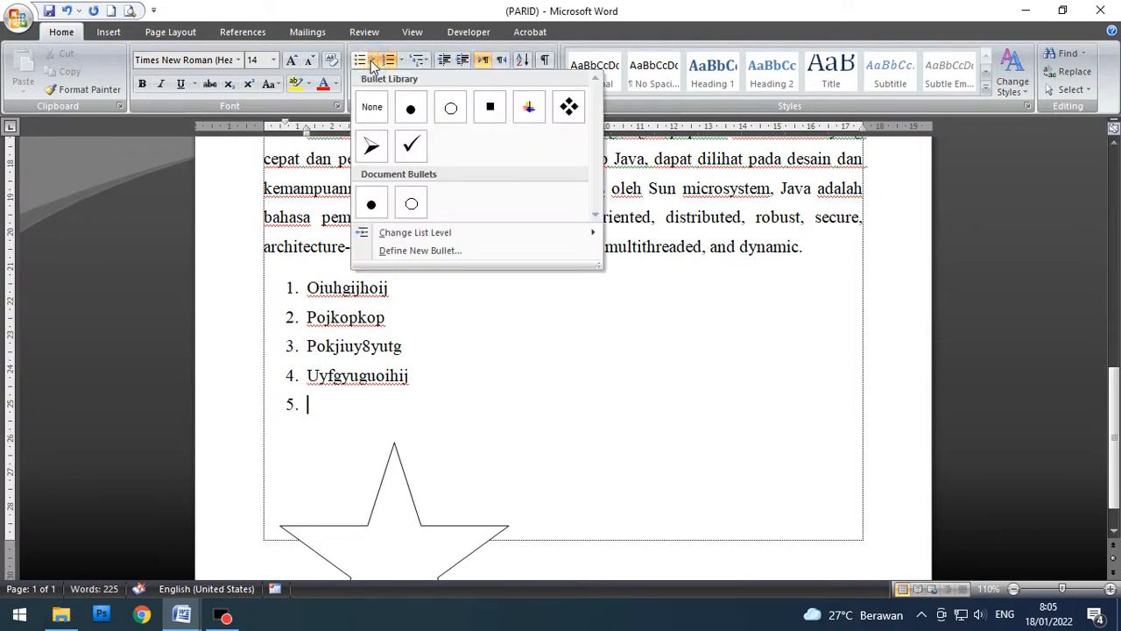
click(410, 147)
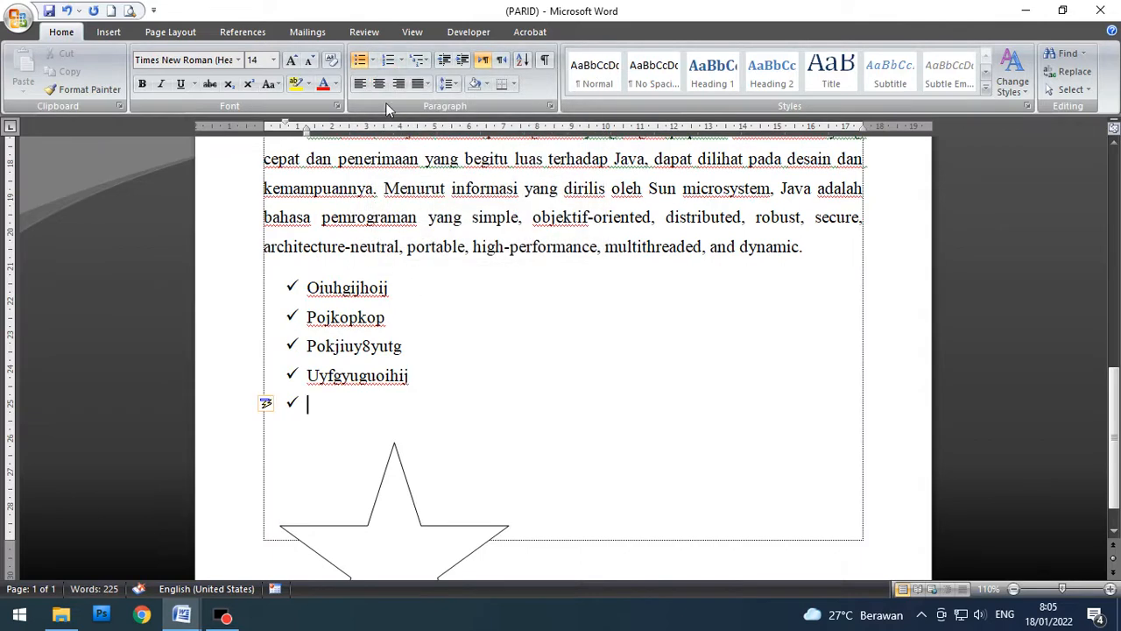
click(373, 60)
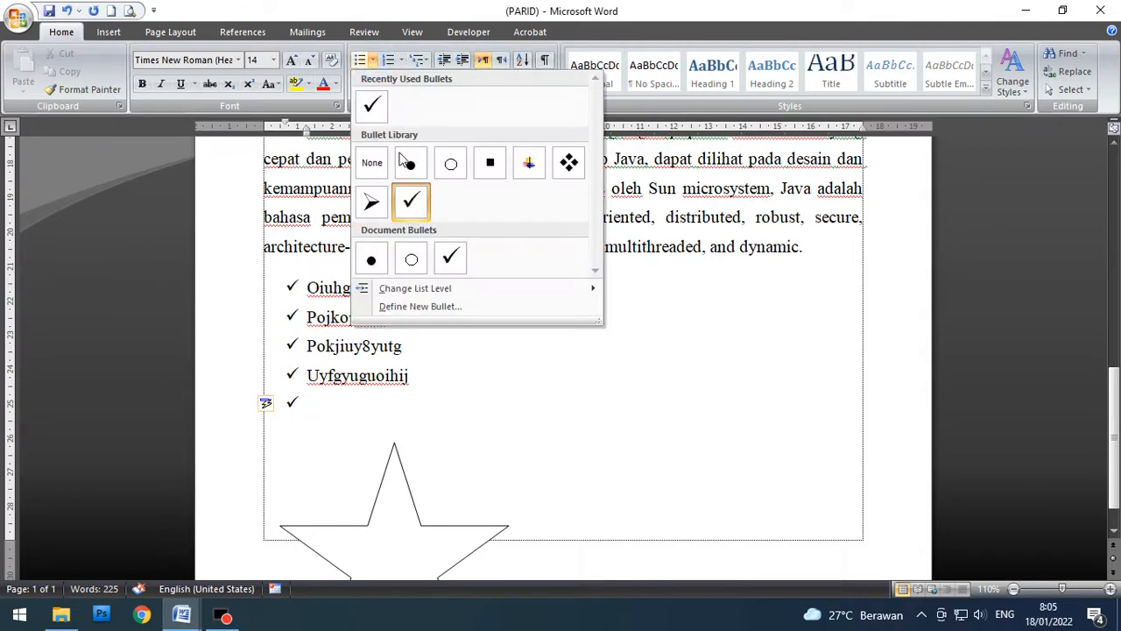
click(373, 204)
click(373, 60)
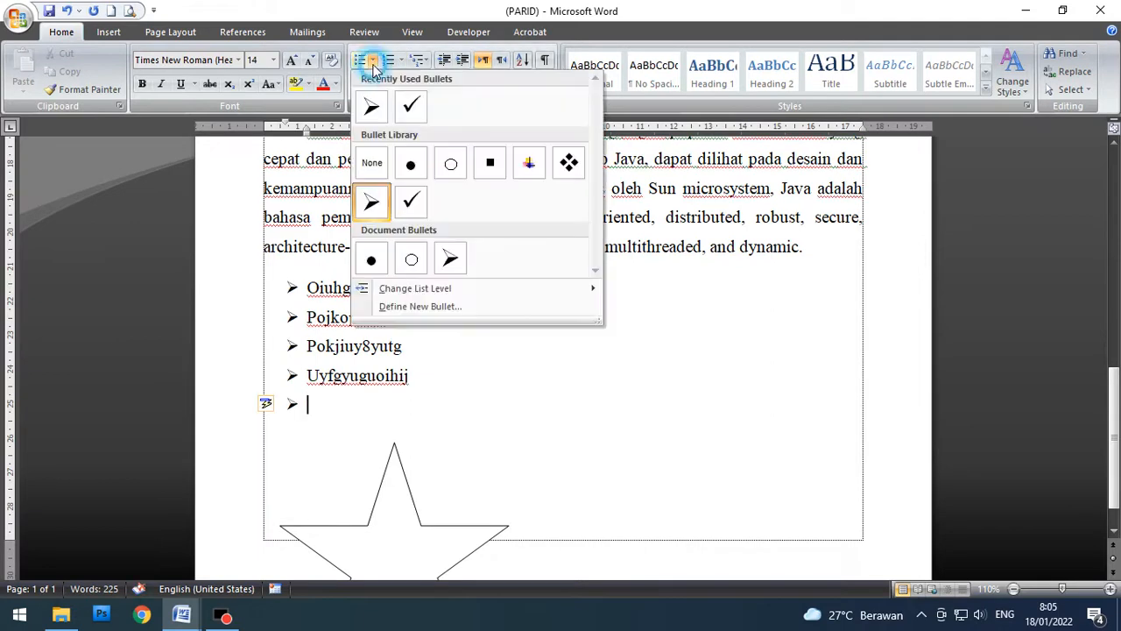
click(569, 162)
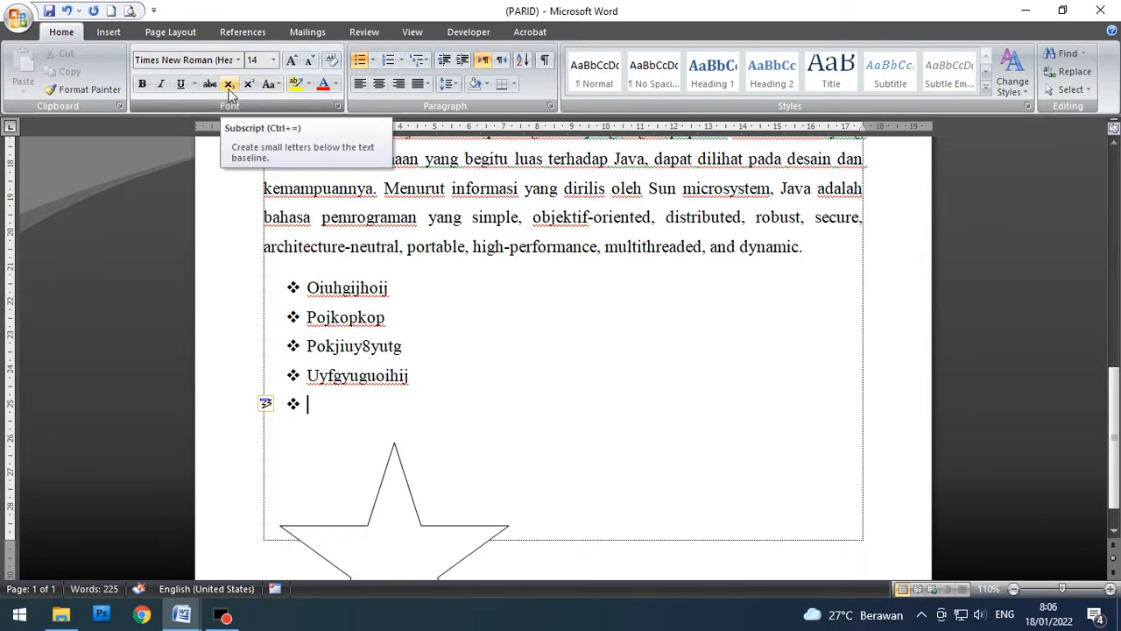
Step: End the bulleted list and enter O2 on the line below it, with the 2 as subscript
key(BackSpace)
key(BackSpace)
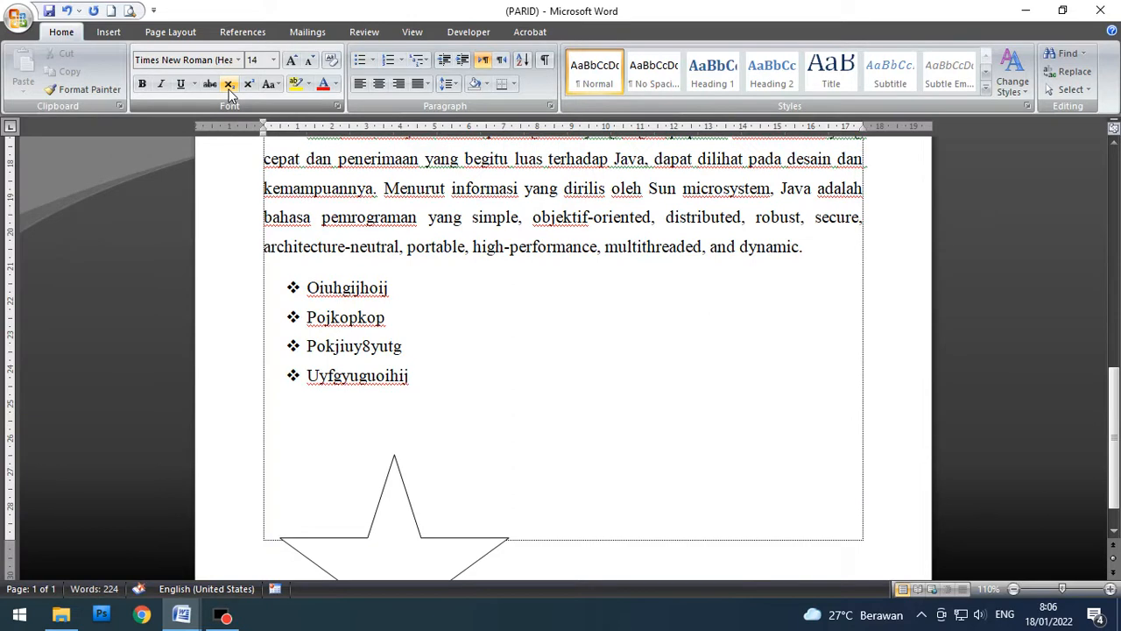
text(O2)
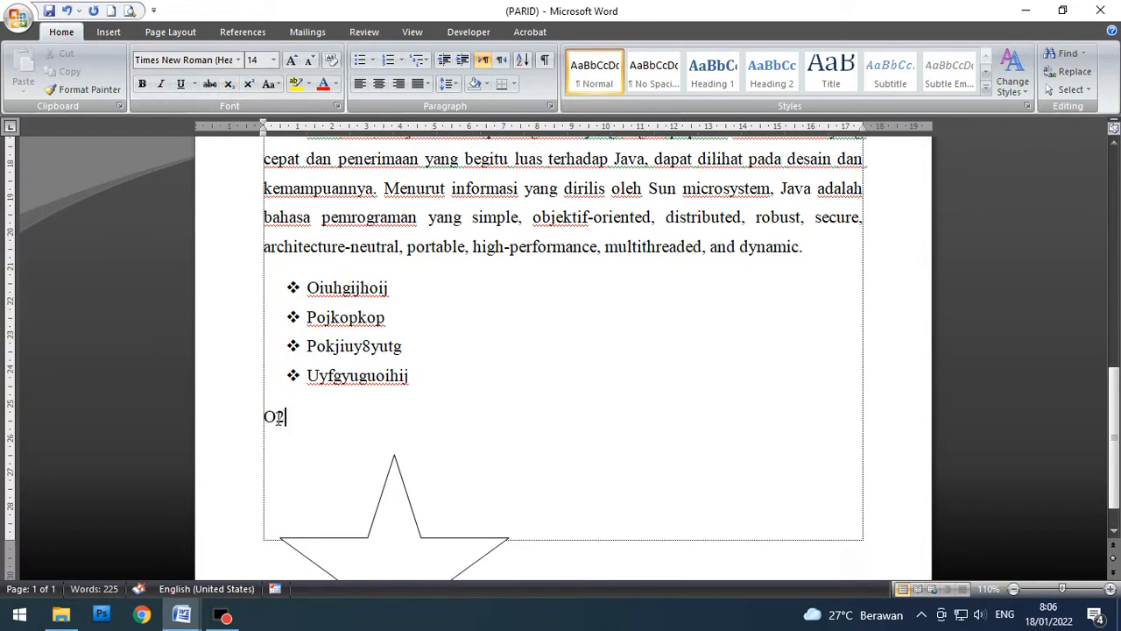
drag(274, 419, 286, 421)
click(228, 84)
Step: Add m2 one tab stop after the O2 text, with the 2 as superscript
click(362, 422)
key(Tab)
click(234, 88)
text(5)
key(BackSpace)
text(m2)
drag(321, 415, 327, 417)
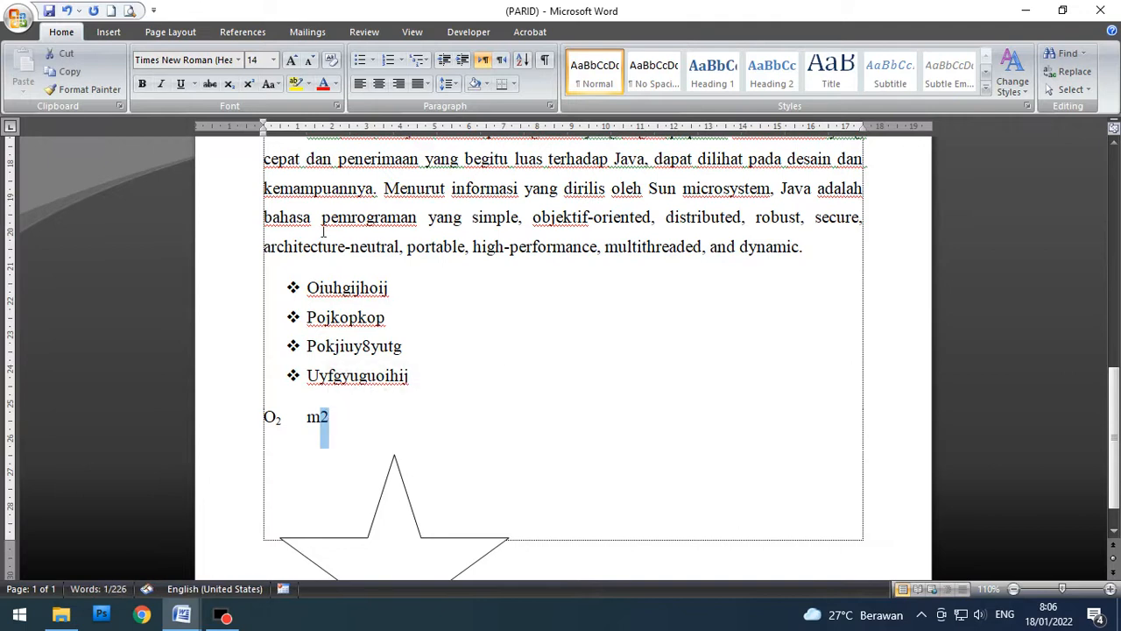
click(244, 83)
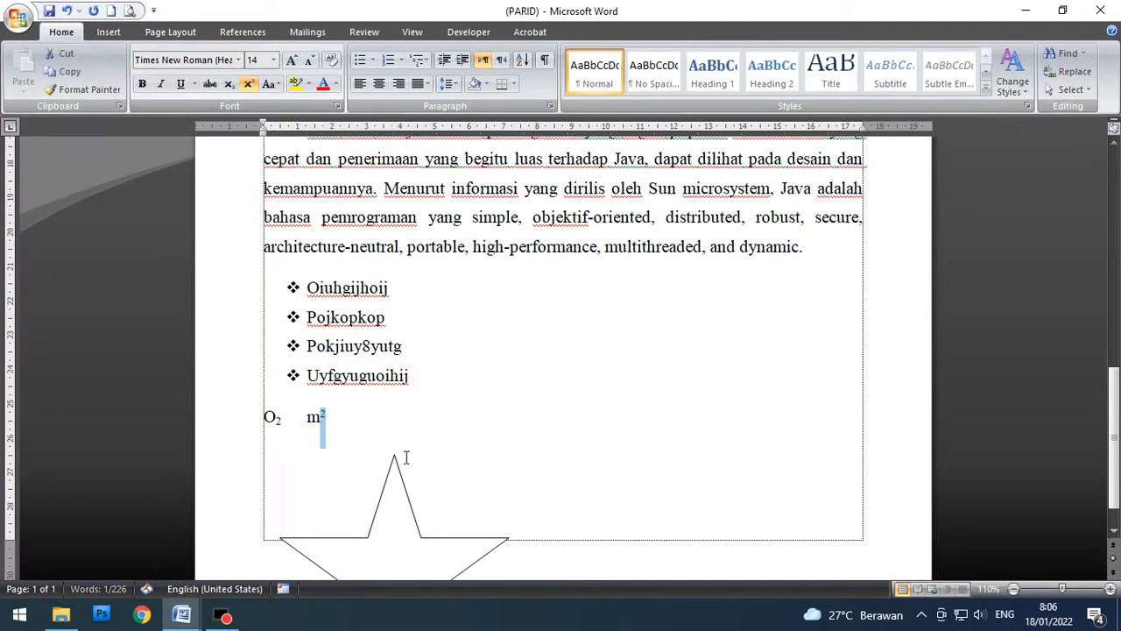
click(398, 417)
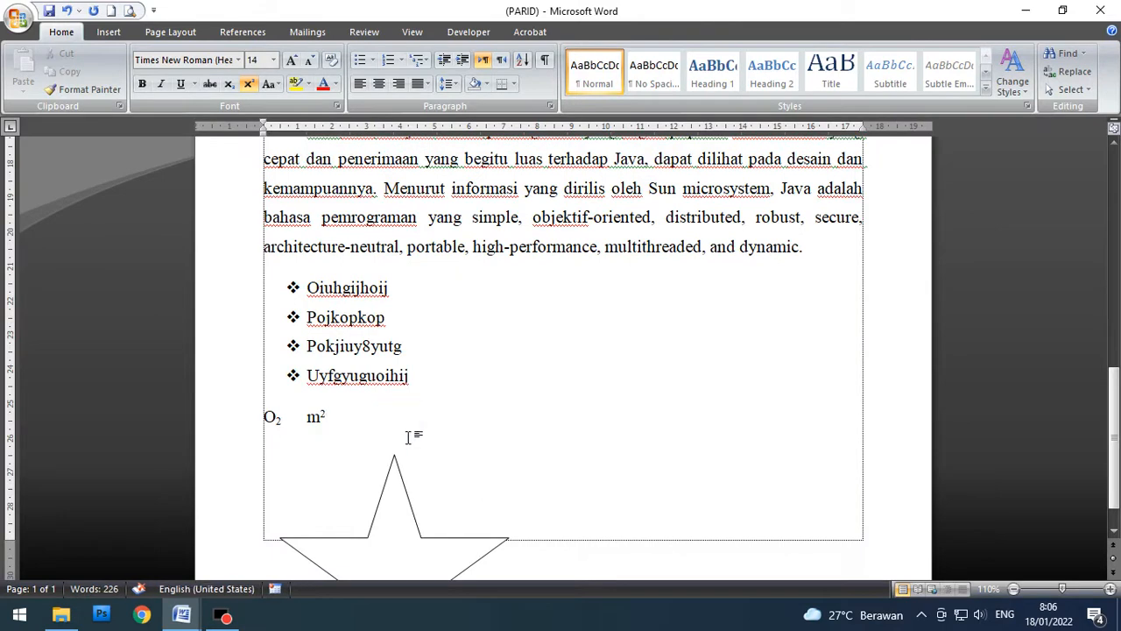
ctrl+scroll(349, 428, up, 4)
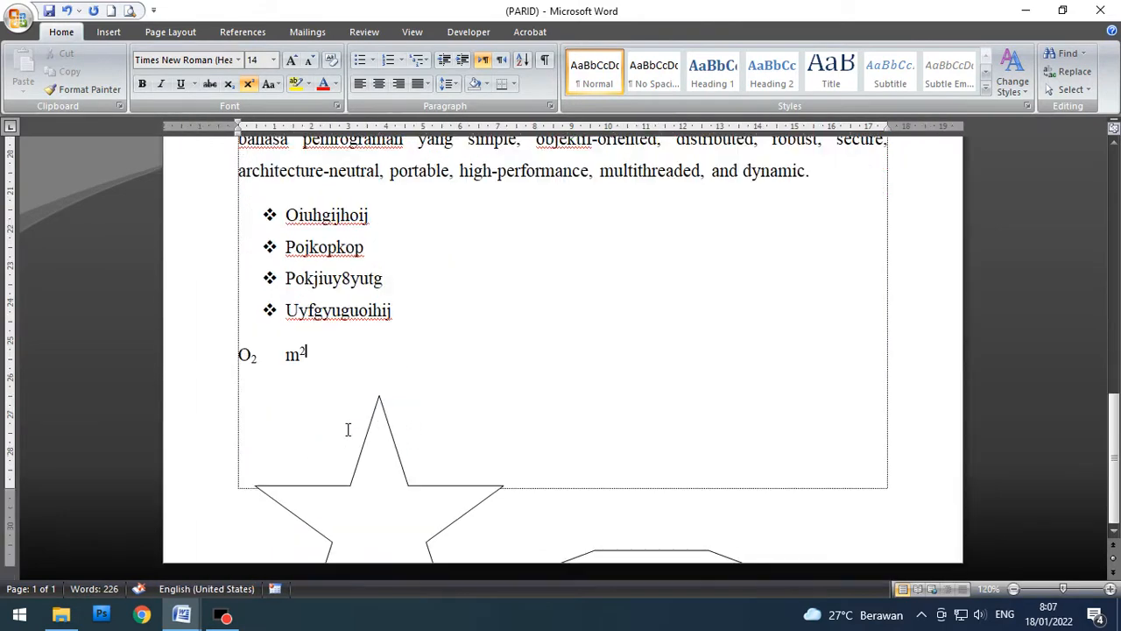
ctrl+scroll(284, 444, up, 1)
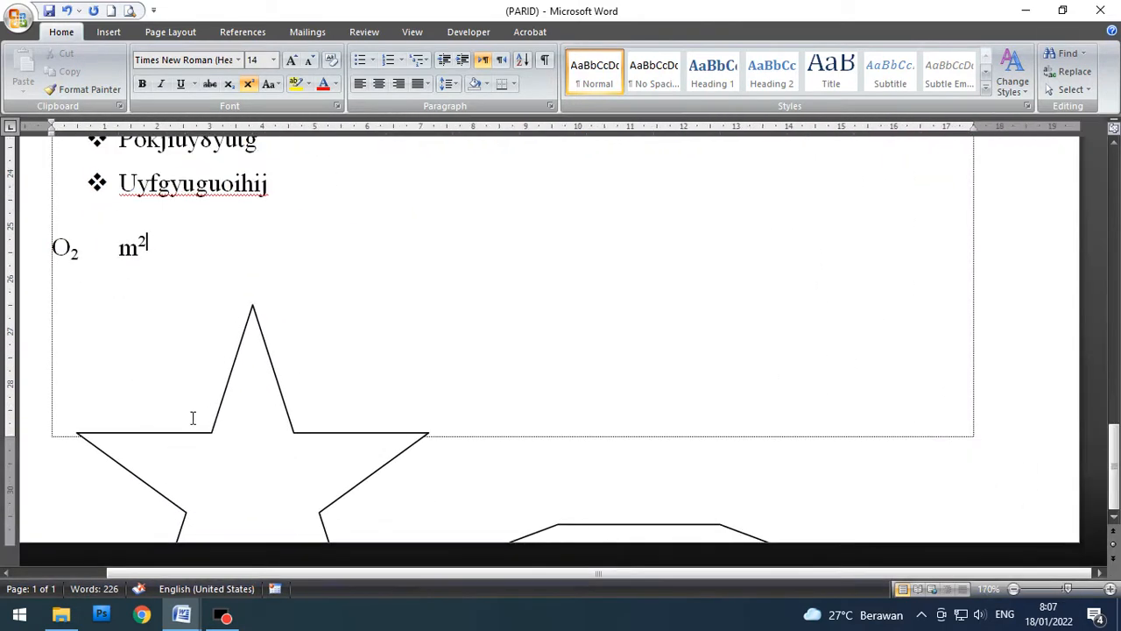
ctrl+scroll(215, 426, up, 1)
click(139, 450)
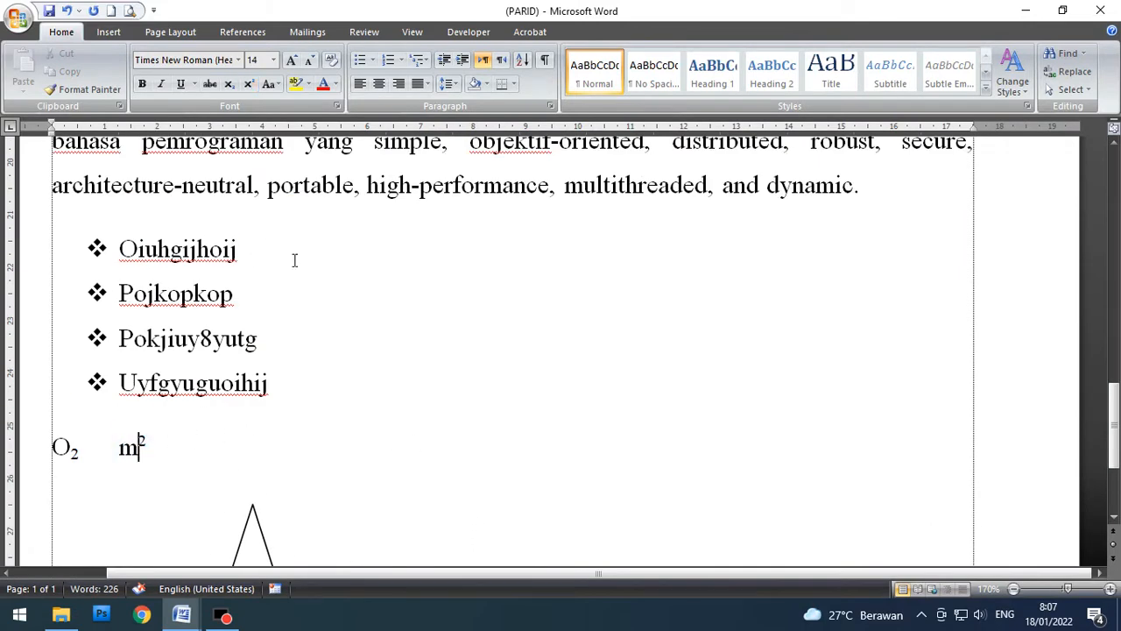
click(273, 59)
click(272, 61)
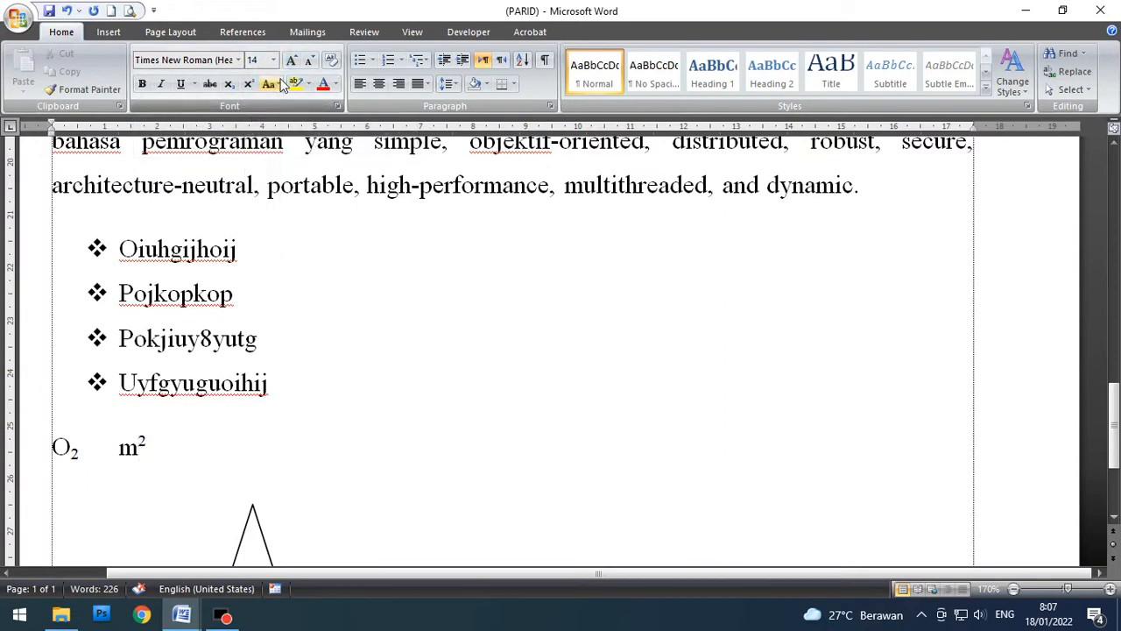
Step: Add an empty paragraph below the line with the subscript and superscript examples
click(109, 34)
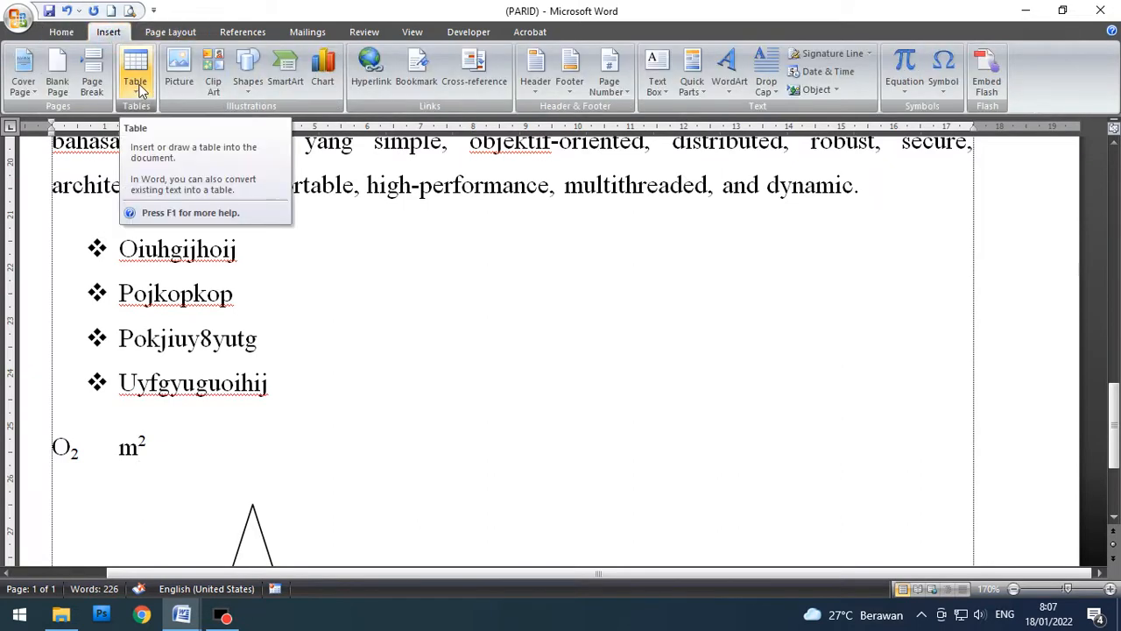
scroll(430, 263, down, 1)
scroll(430, 263, down, 1)
click(211, 317)
key(Return)
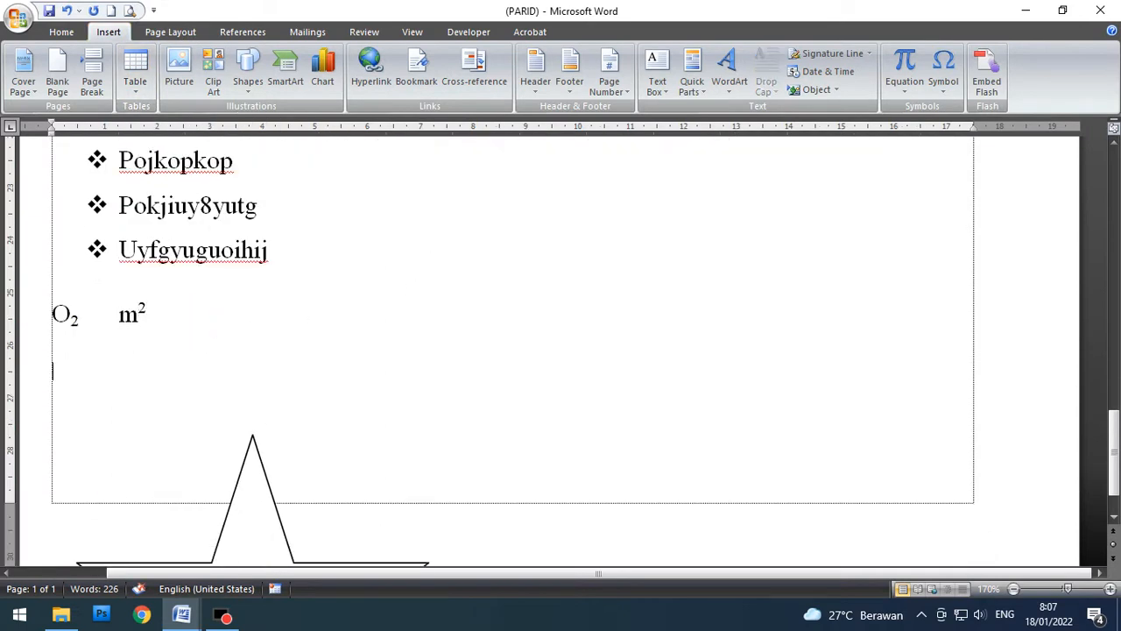
Step: Insert a table with 5 columns and 10 rows in the empty paragraph below the O2 and m2 line
click(62, 31)
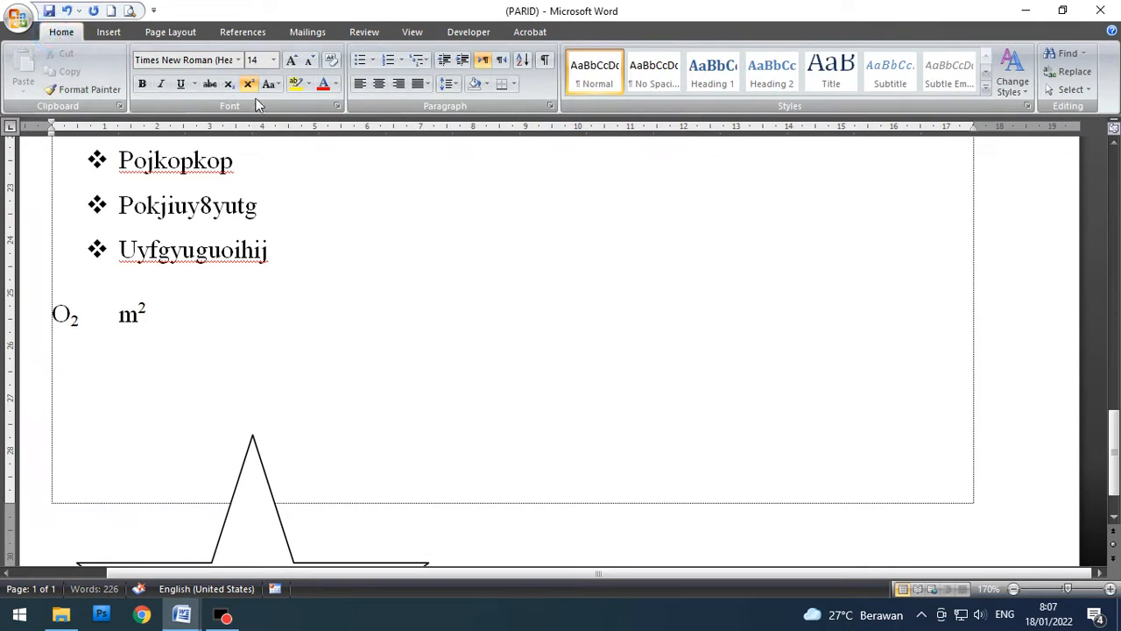
click(121, 33)
click(135, 72)
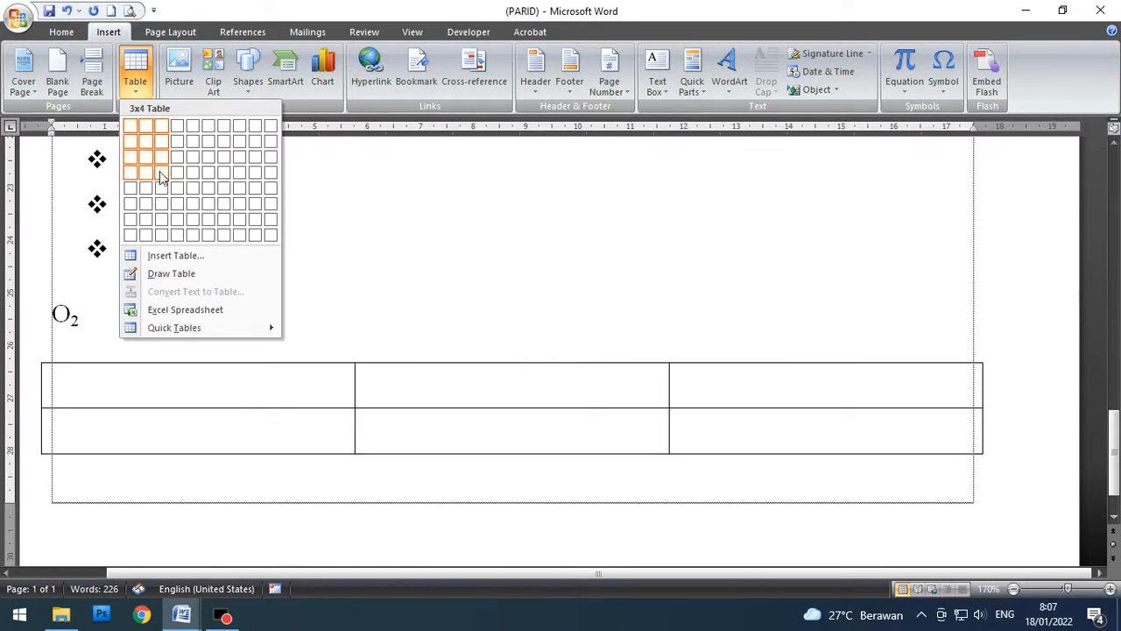
click(166, 256)
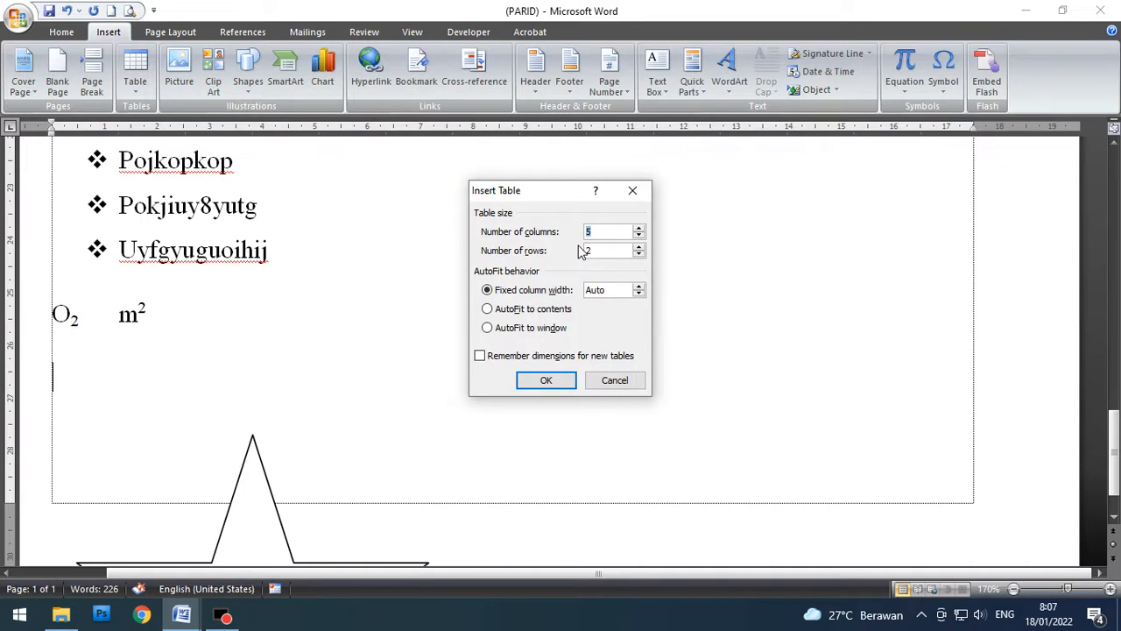
double_click(589, 251)
text(10)
click(543, 380)
Step: Look over the new table and place the insertion point in the second column of its second row
scroll(438, 406, down, 10)
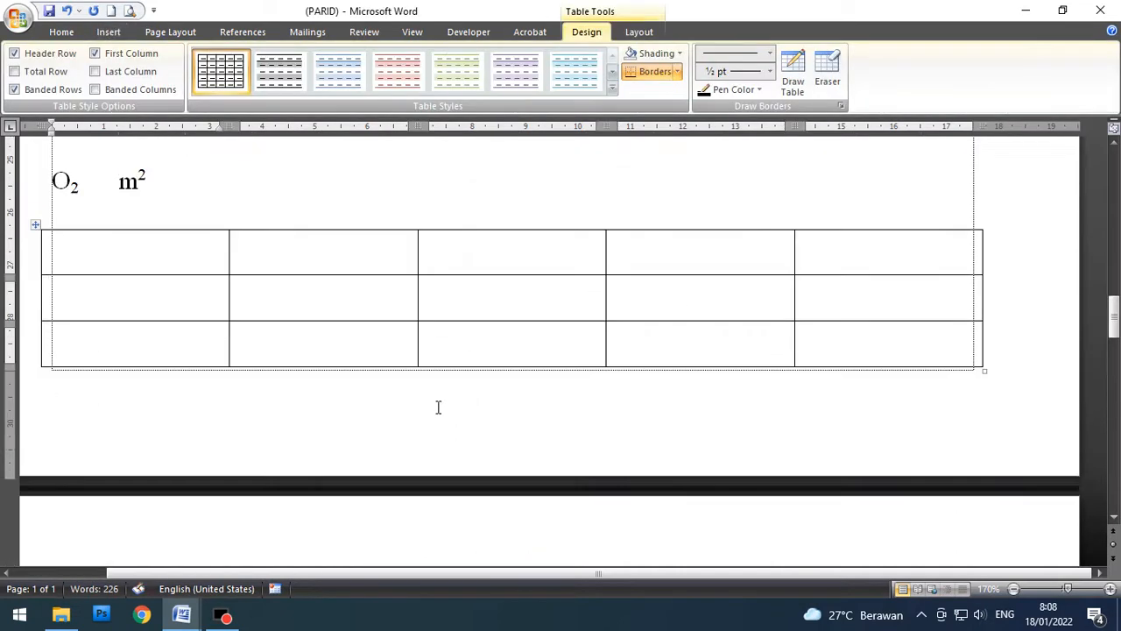
scroll(436, 406, up, 10)
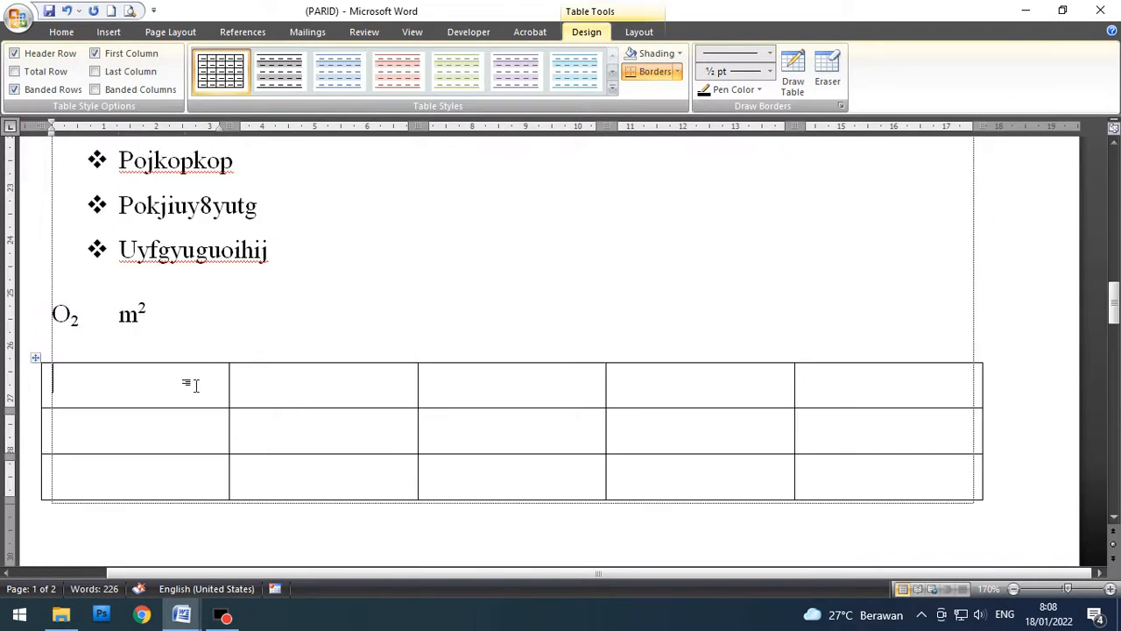
key(Right)
key(Down)
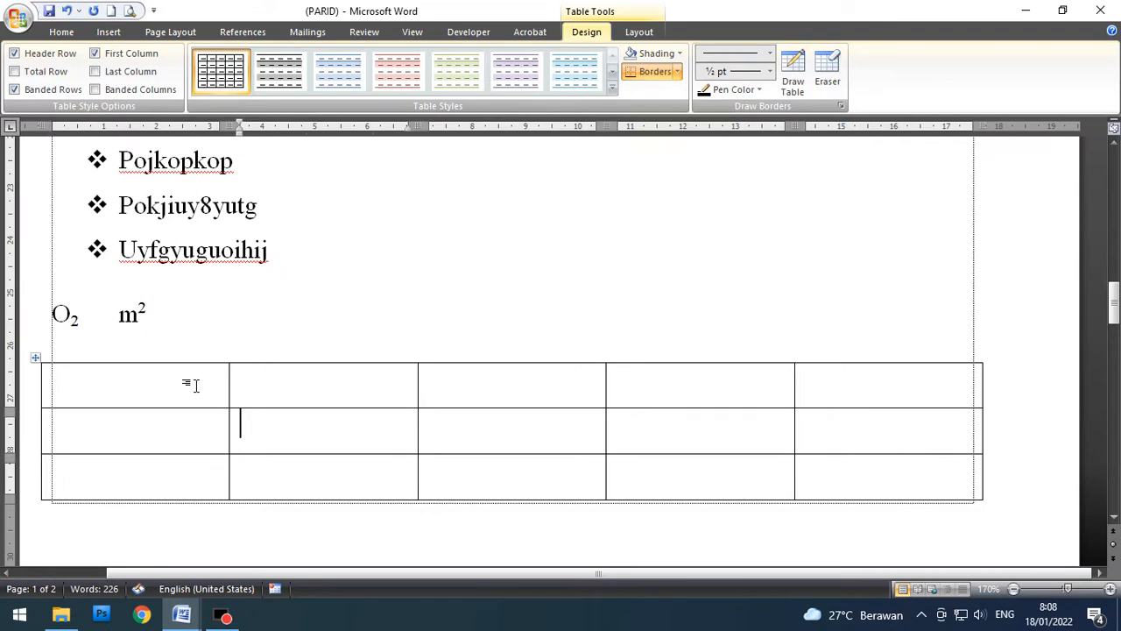
Step: Look through the cells of the new table across both pages, from its first row to its last
key(Right)
key(Right)
key(Right)
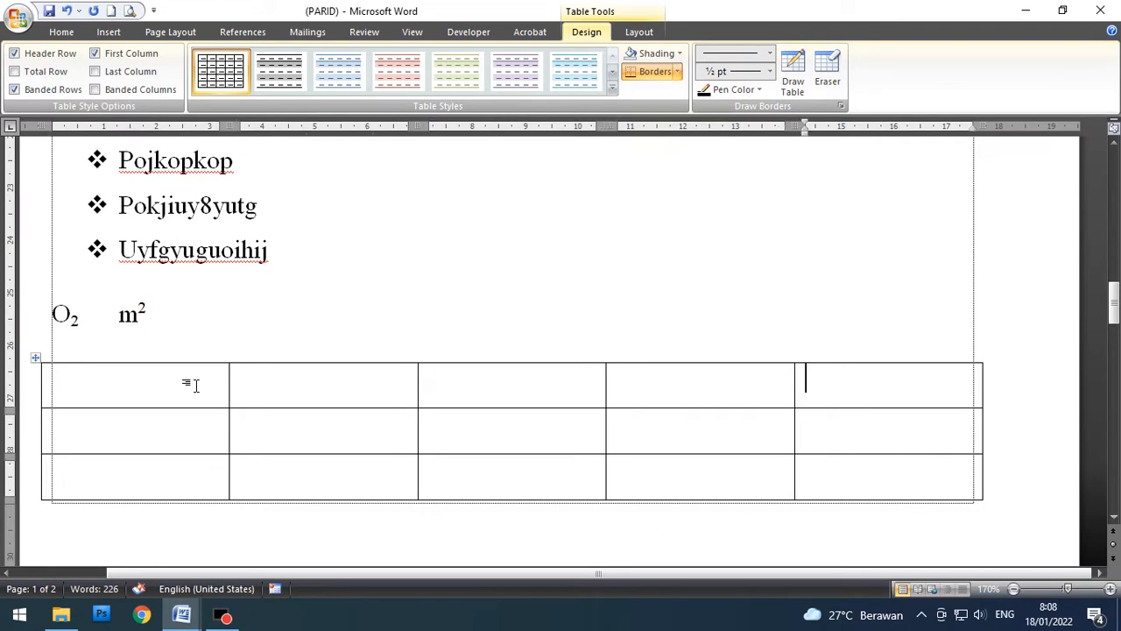
key(Down)
key(Down)
key(Down)
key(Down)
key(Down)
key(Down)
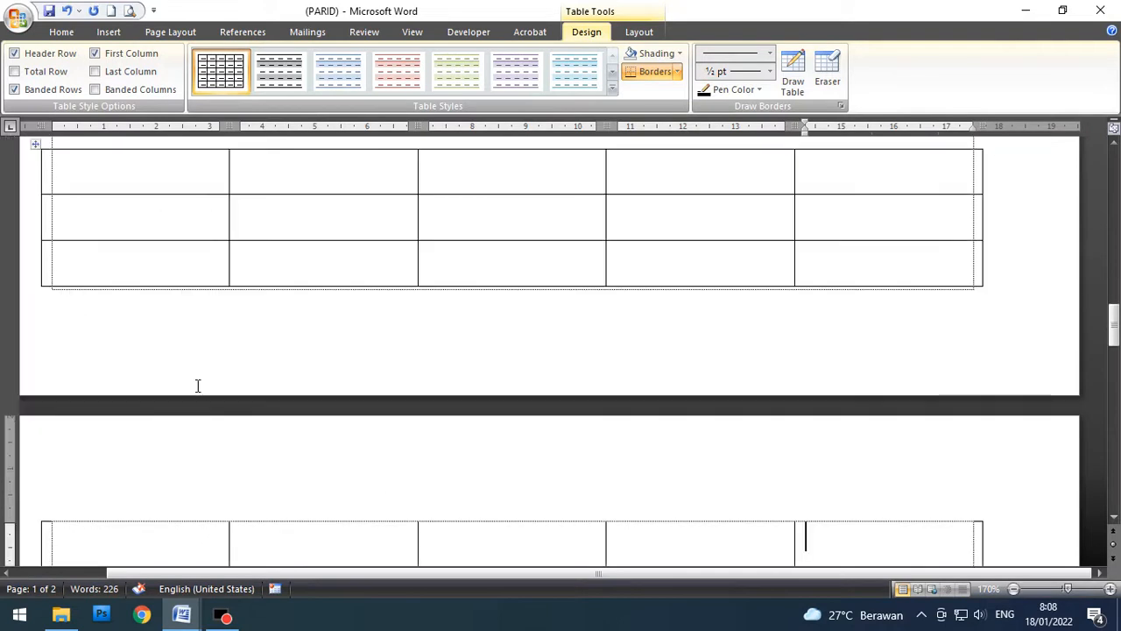
key(Down)
key(Down)
key(Down)
key(Down)
key(Down)
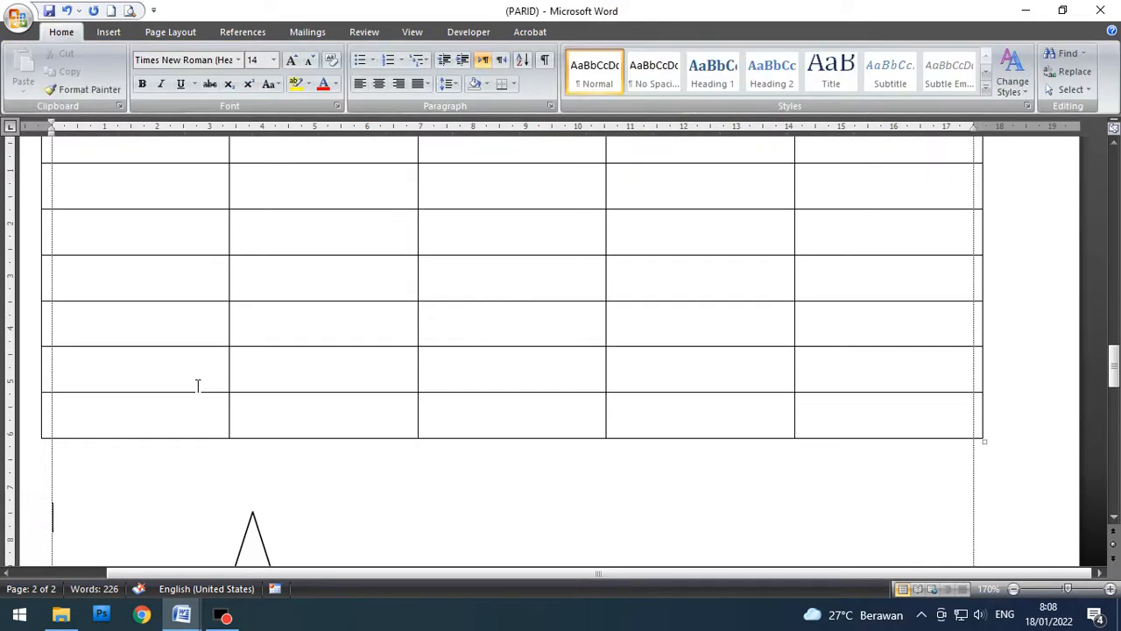
scroll(197, 385, up, 5)
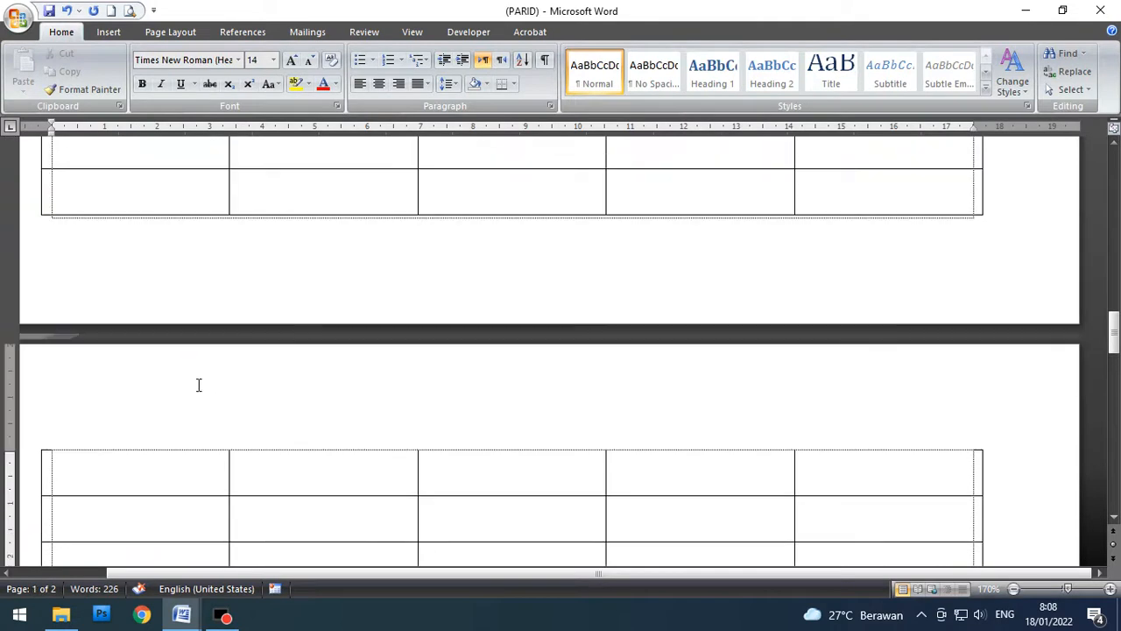
scroll(198, 383, up, 4)
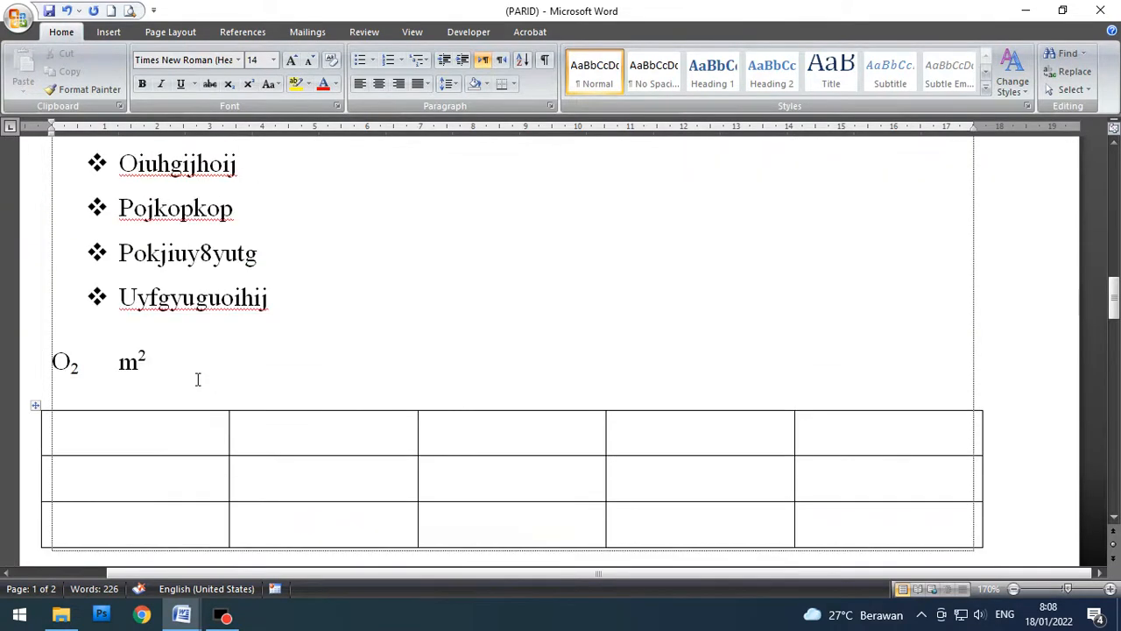
click(168, 432)
click(331, 433)
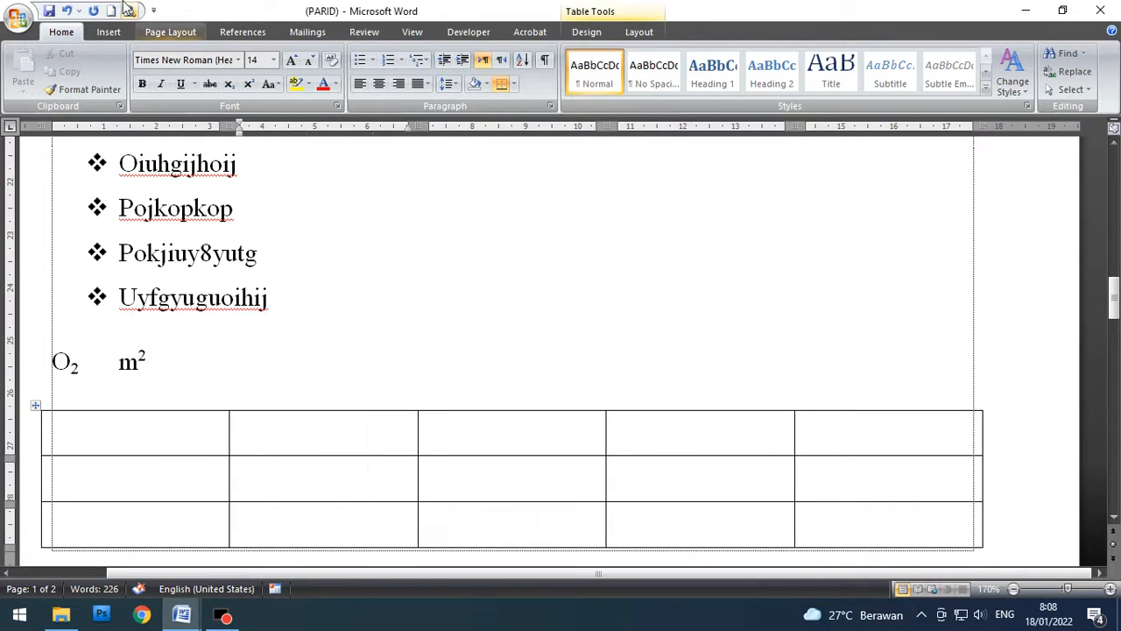
Step: Add several empty paragraphs between the end of the table and the star shape
click(109, 31)
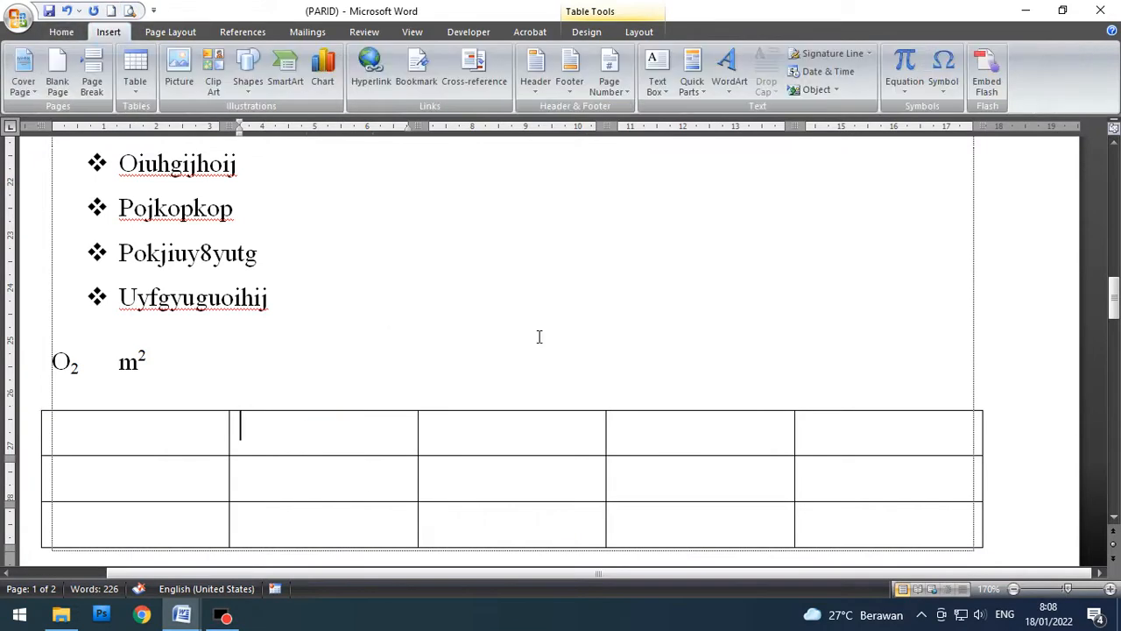
scroll(540, 336, down, 10)
click(482, 282)
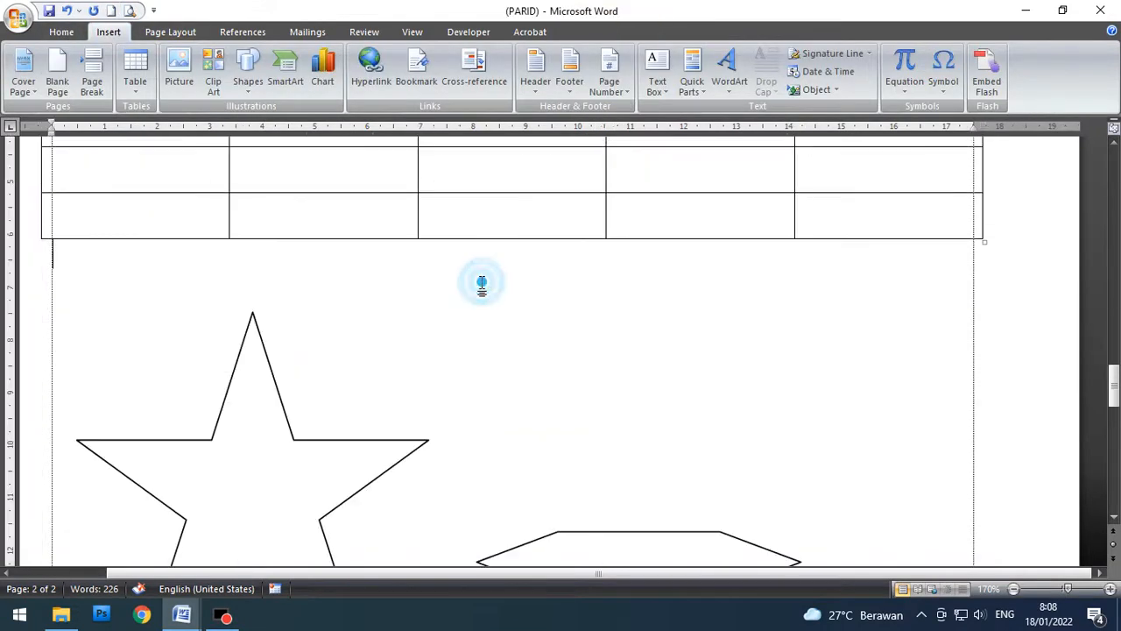
key(Return)
key(Return)
key(Return)
key(Return)
key(Return)
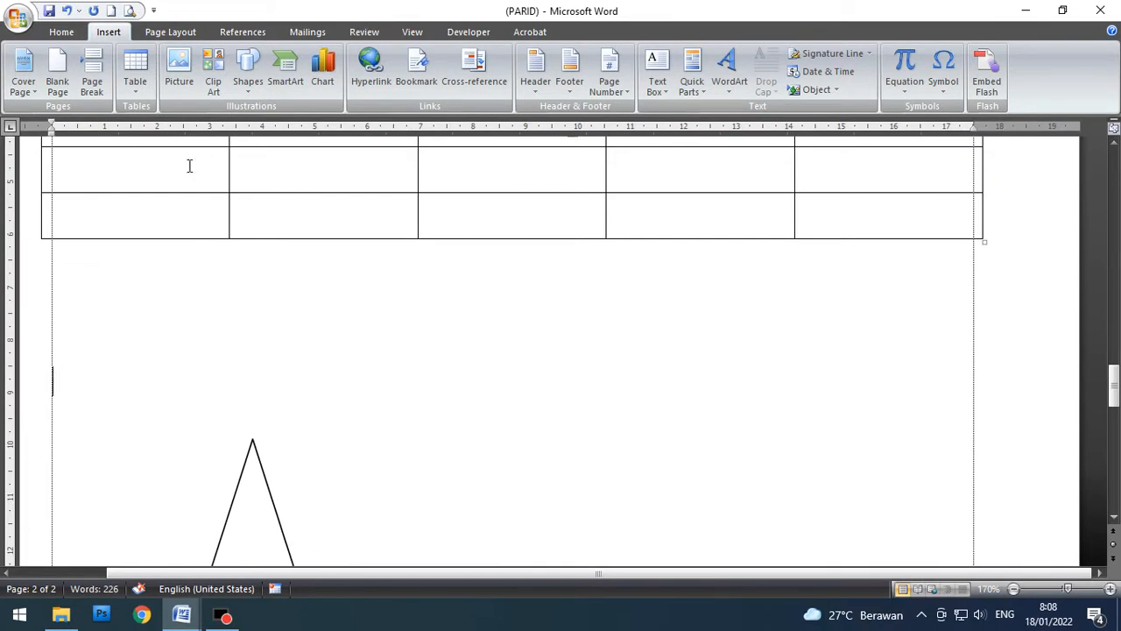
Step: Insert a Clustered Column chart with its default sample data below the table and close its data sheet
click(258, 89)
click(257, 88)
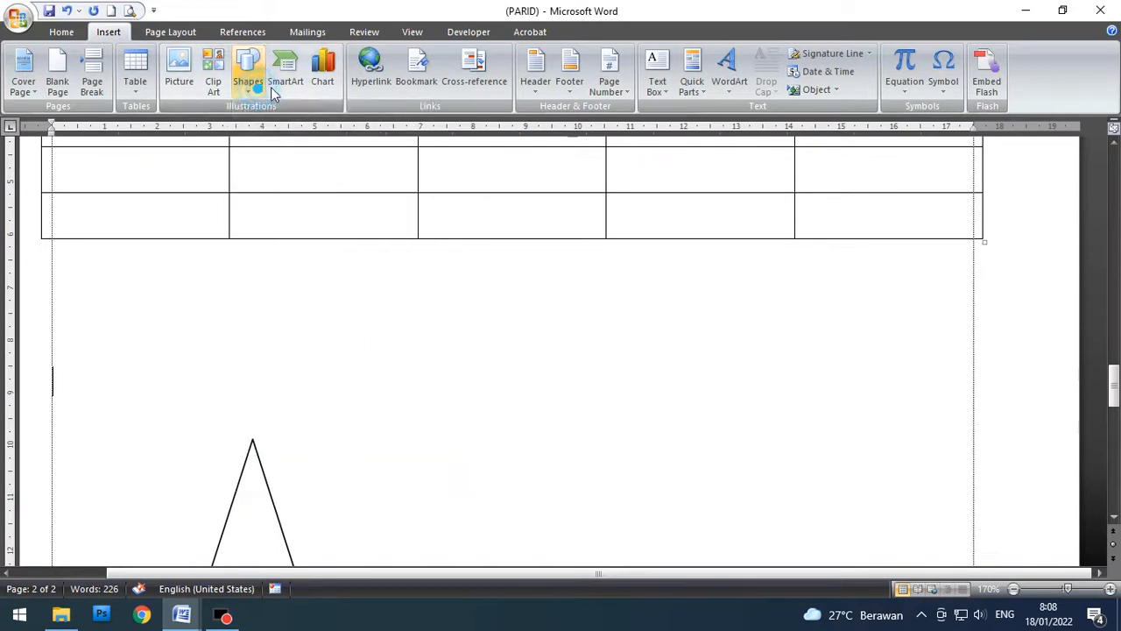
click(323, 75)
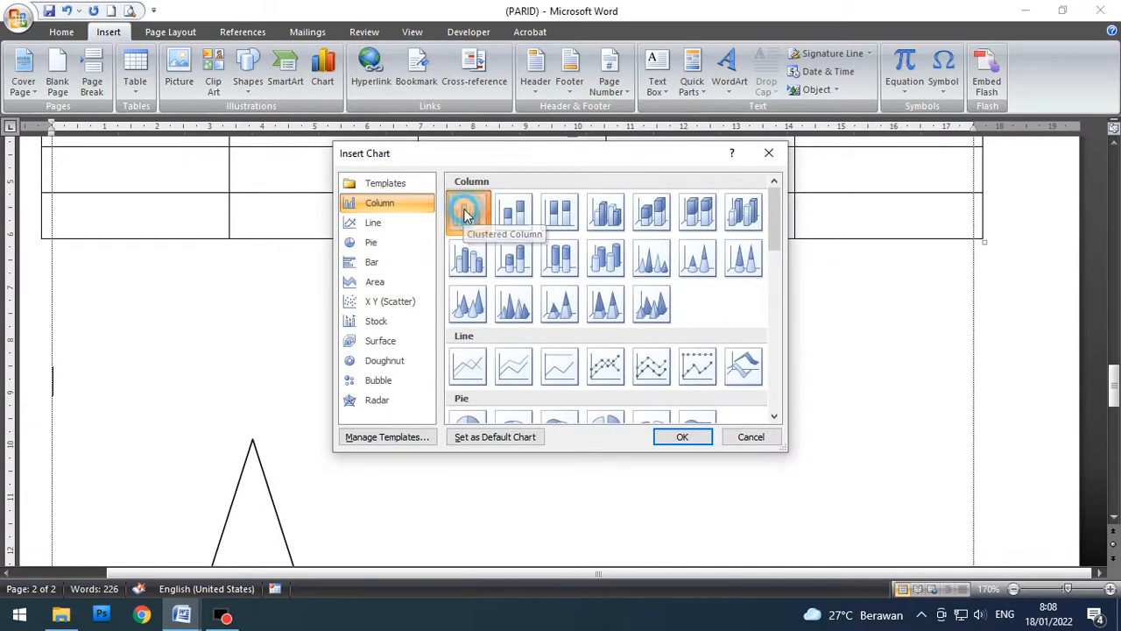
click(682, 438)
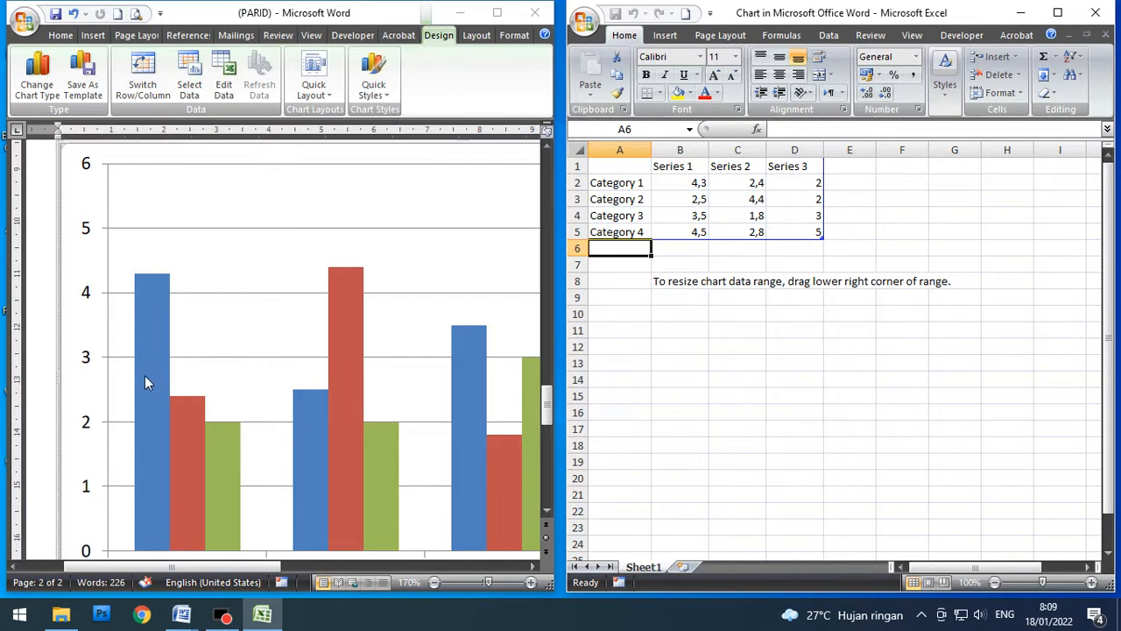
mouse_move(146, 377)
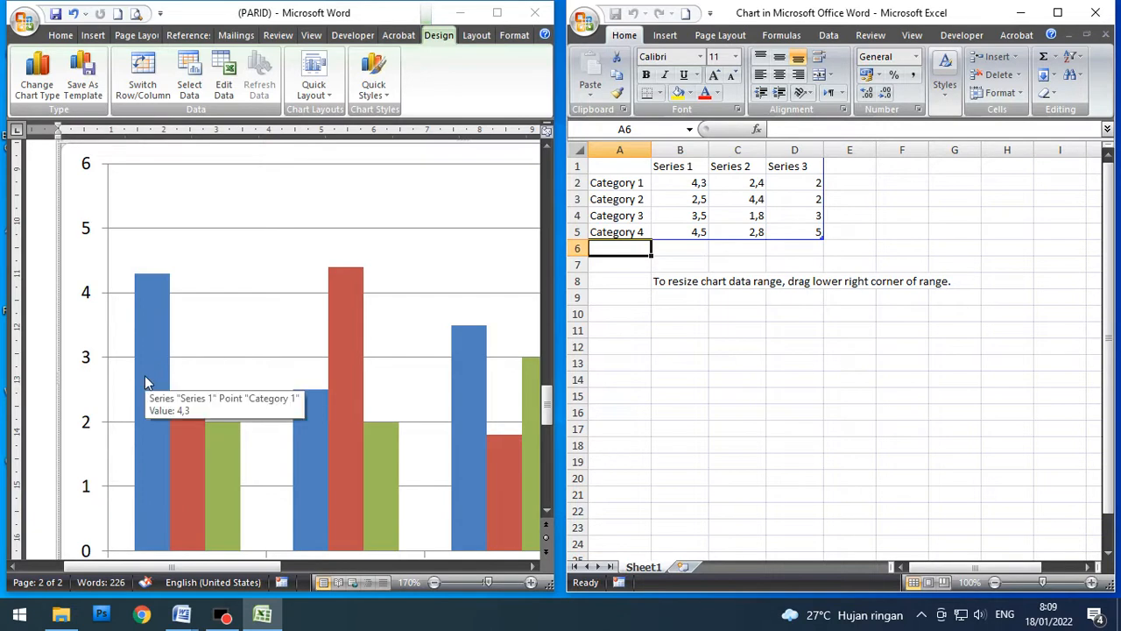
click(1096, 12)
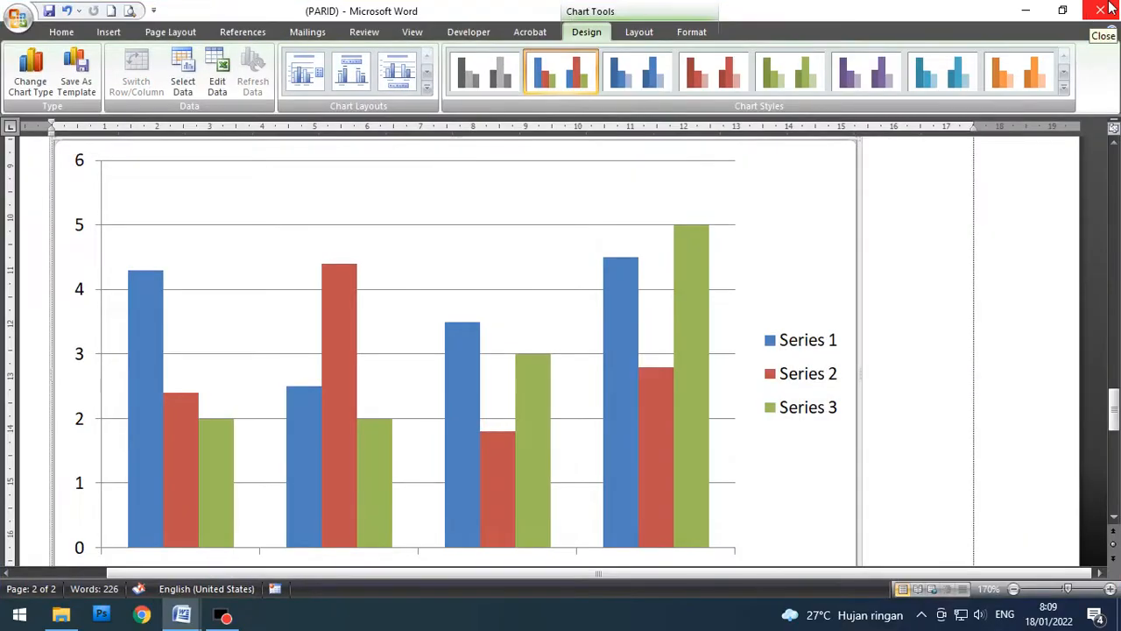
Step: Delete the clustered column chart below the table
click(469, 32)
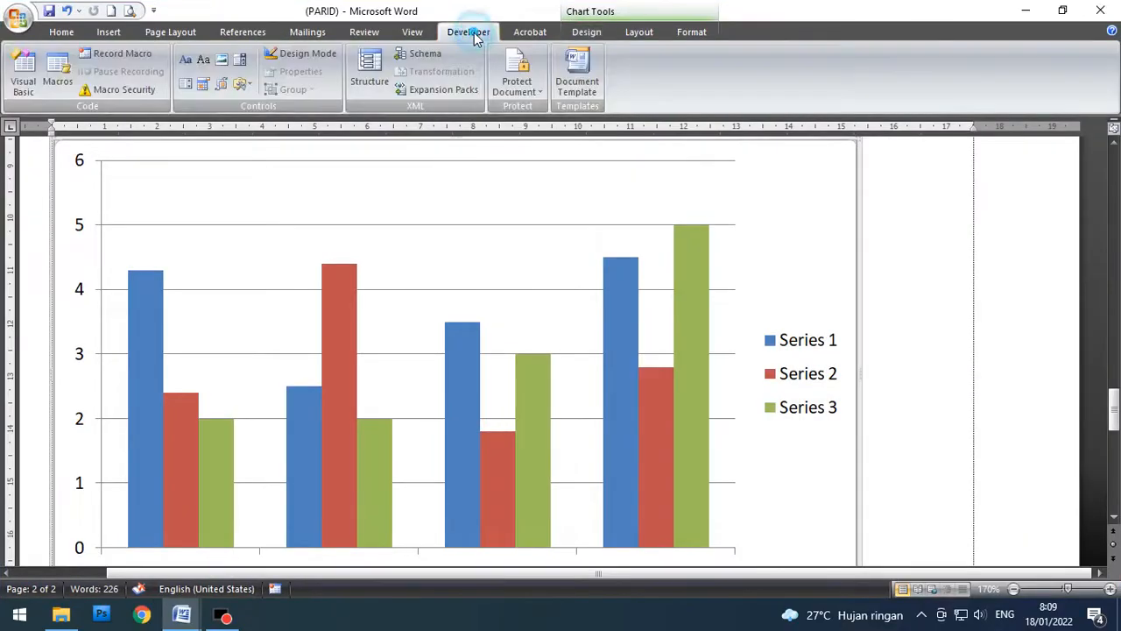
scroll(395, 310, up, 3)
click(704, 375)
click(671, 435)
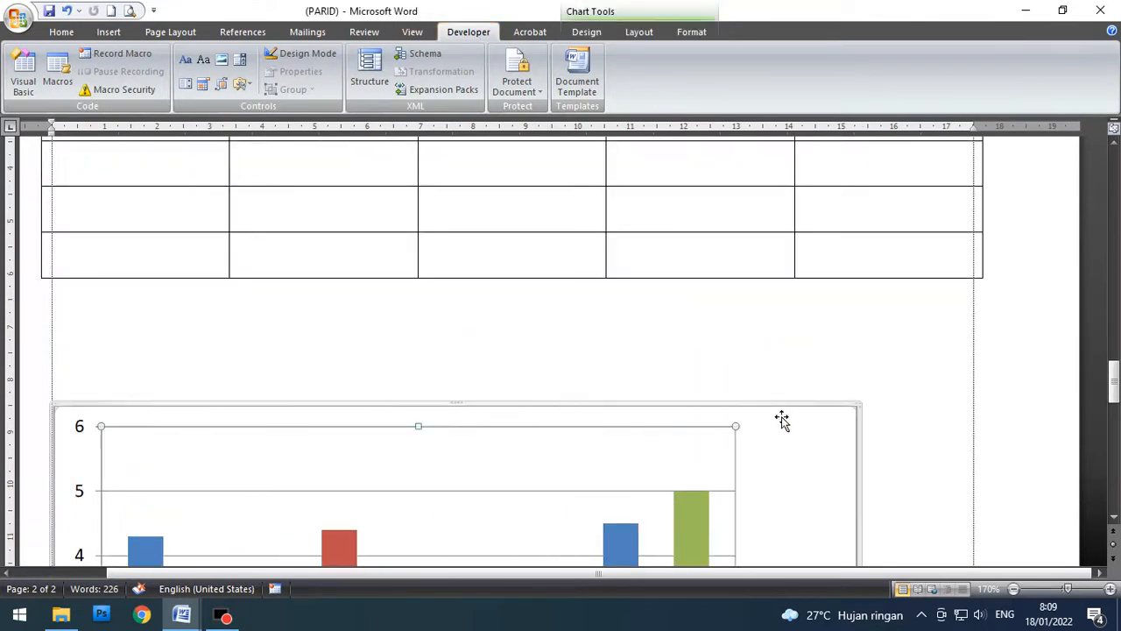
click(111, 406)
key(Delete)
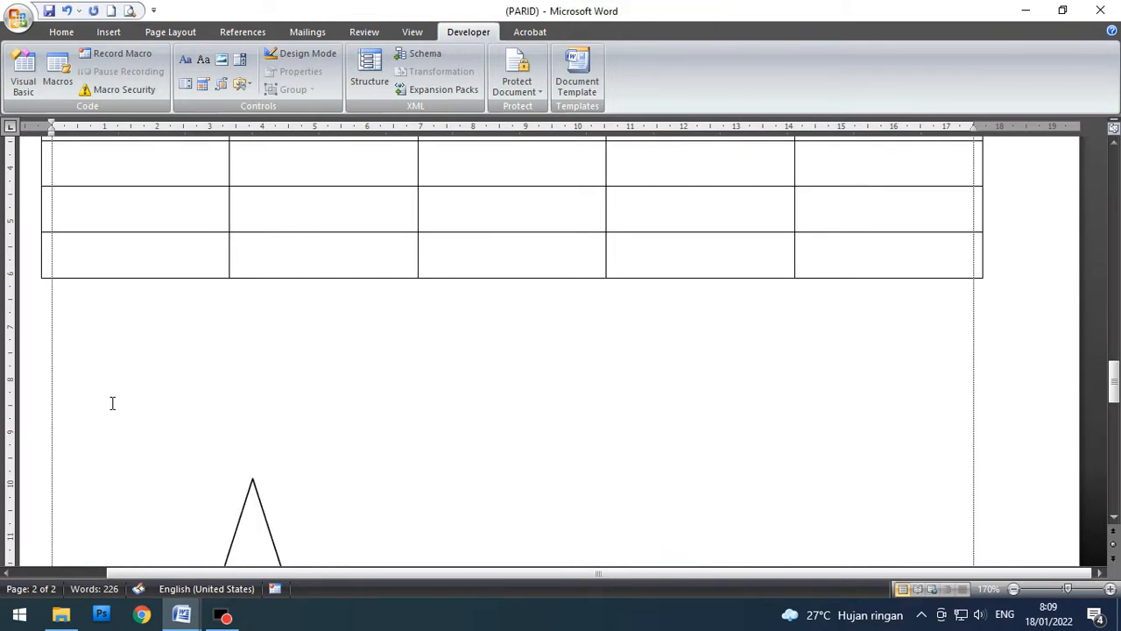
Step: Look over the table and the surrounding content on both pages of the document at 110% zoom
scroll(112, 403, up, 3)
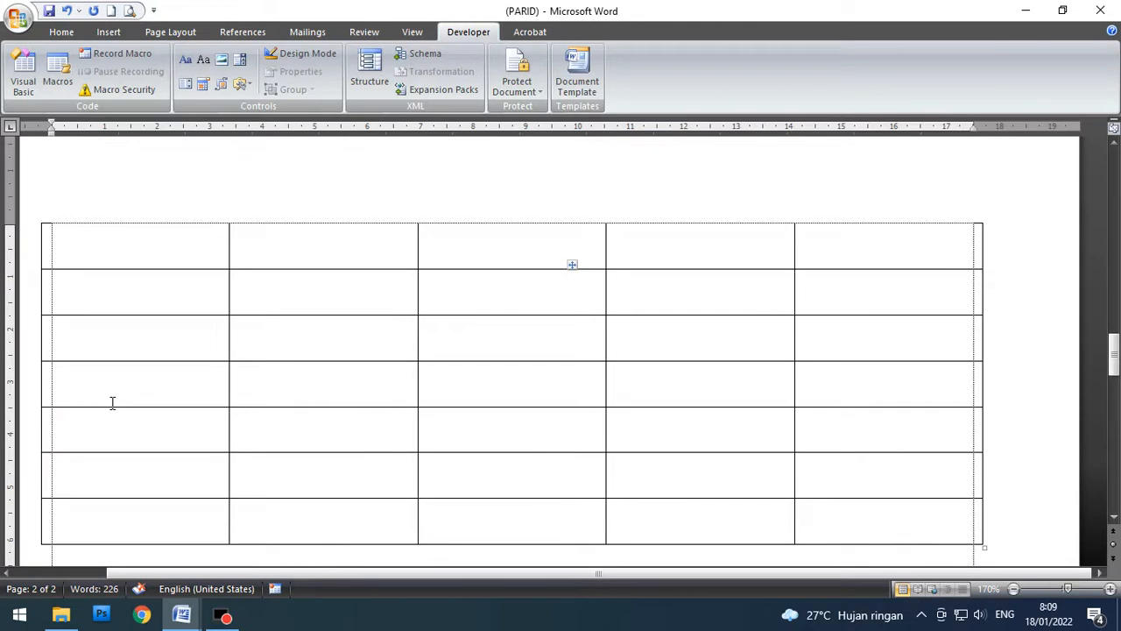
click(108, 31)
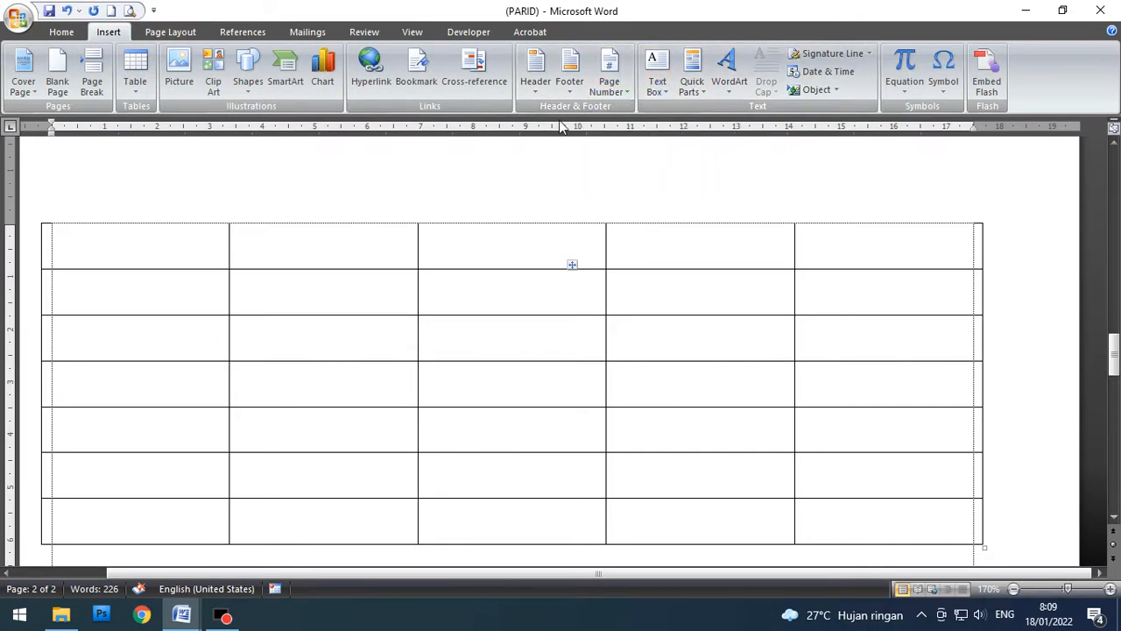
scroll(542, 353, down, 6)
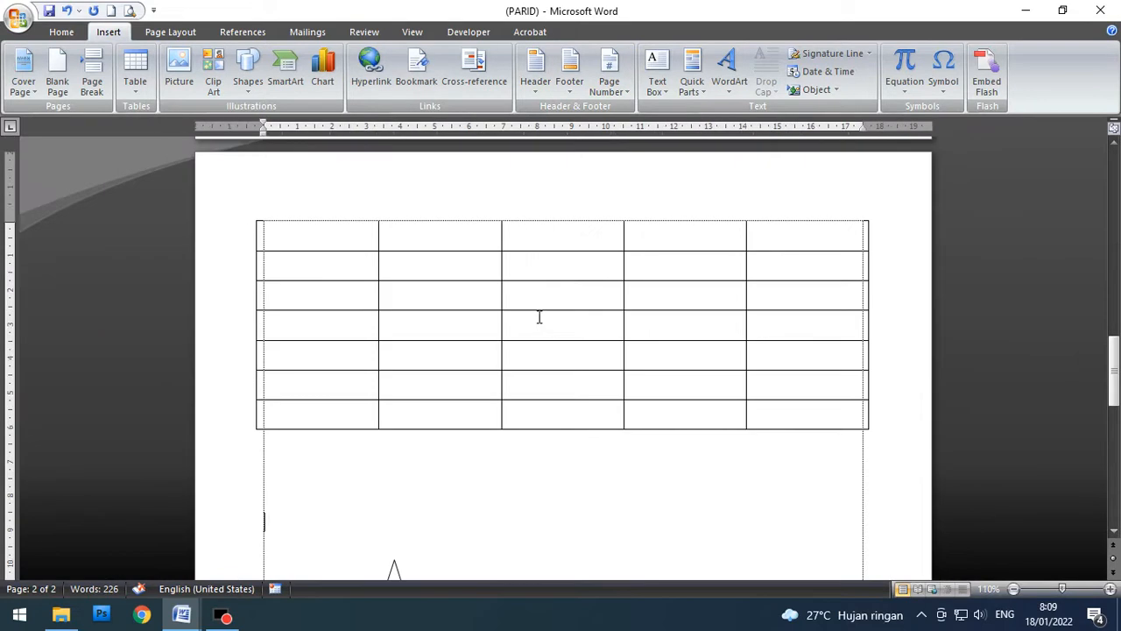
scroll(537, 311, down, 10)
scroll(528, 348, up, 15)
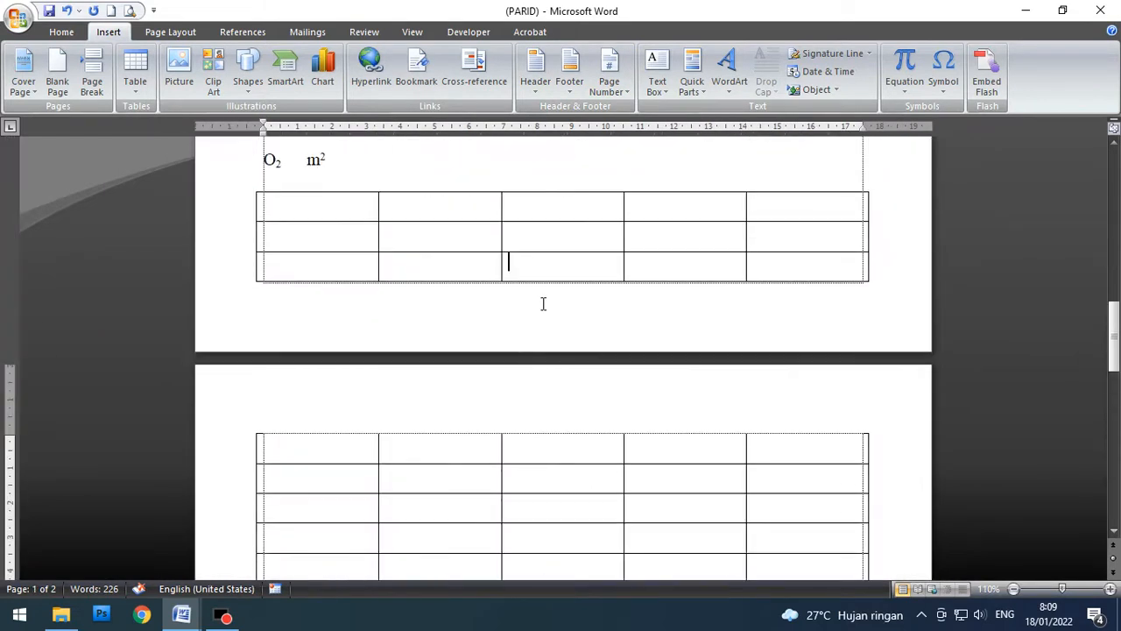
click(561, 273)
click(643, 277)
scroll(652, 298, up, 5)
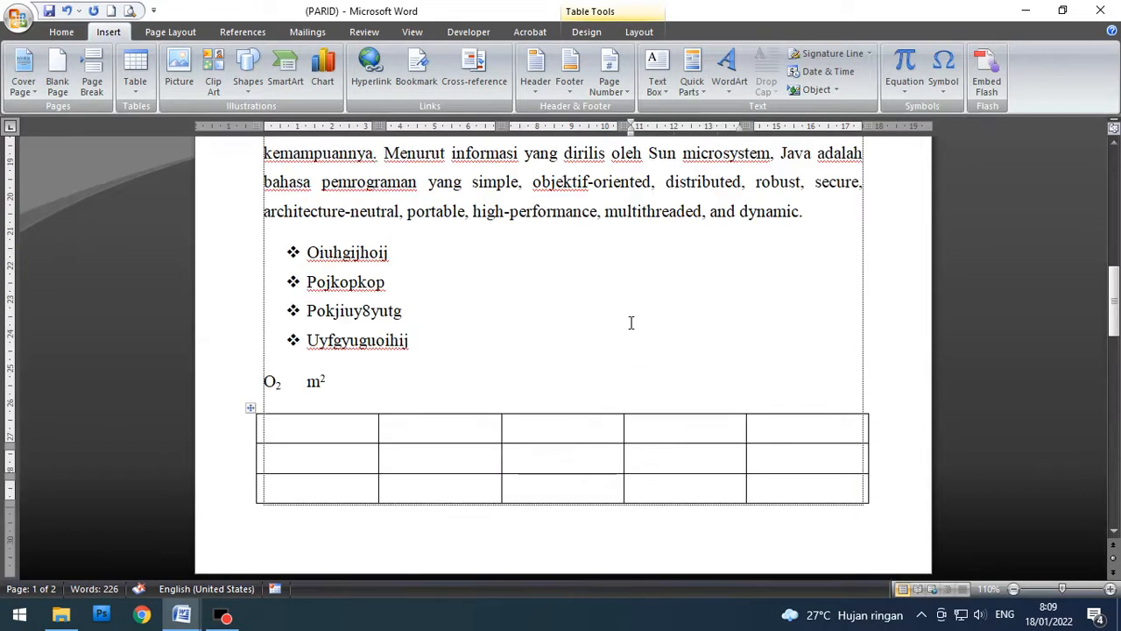
Step: Review the page number designs offered for the top of the page, the page margins and the current position
click(592, 307)
click(619, 93)
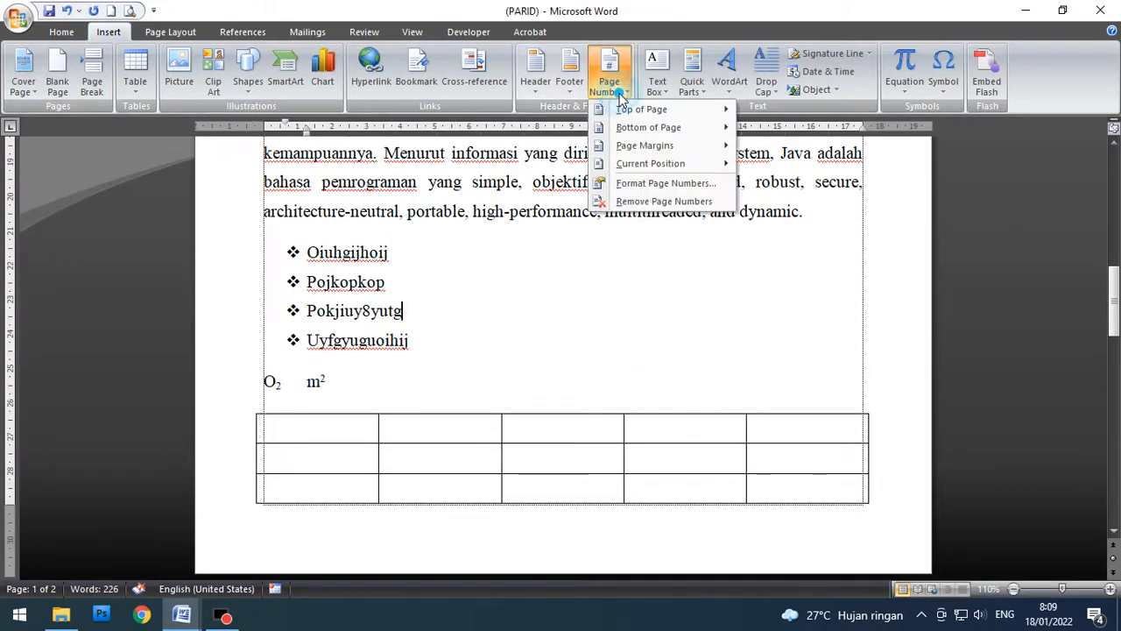
mouse_move(624, 109)
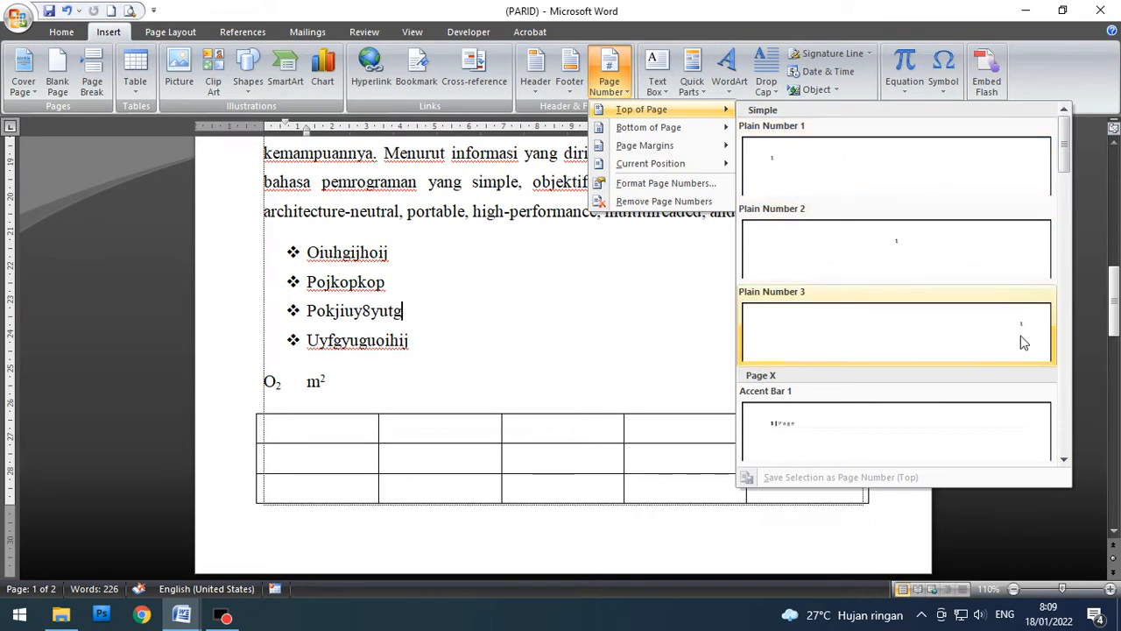
mouse_move(632, 131)
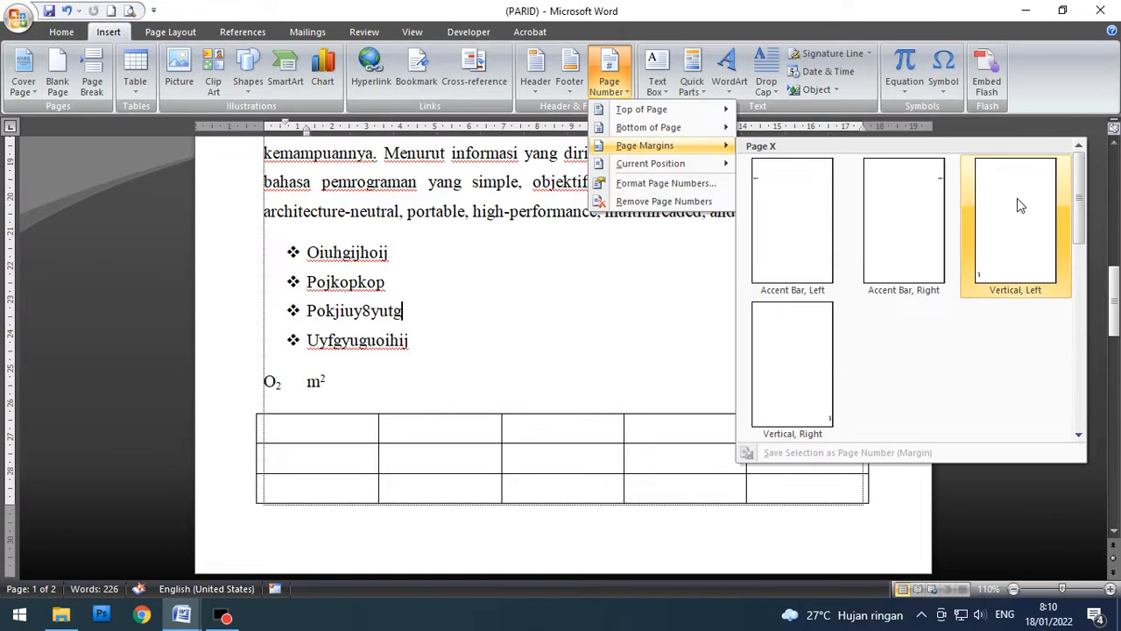
mouse_move(619, 166)
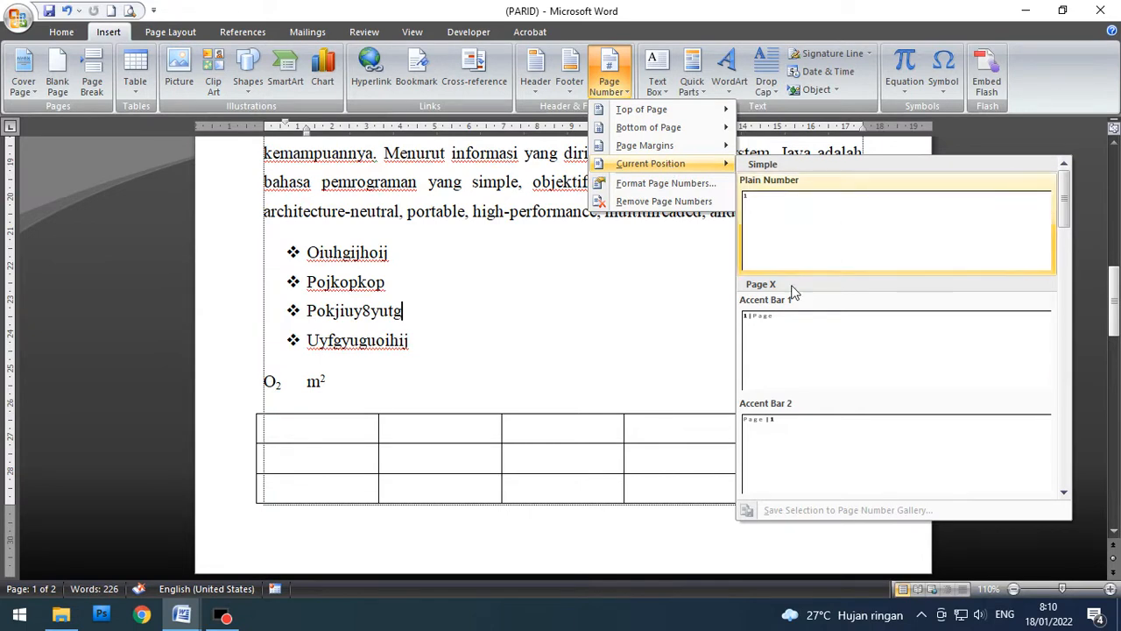
drag(1061, 224, 1079, 359)
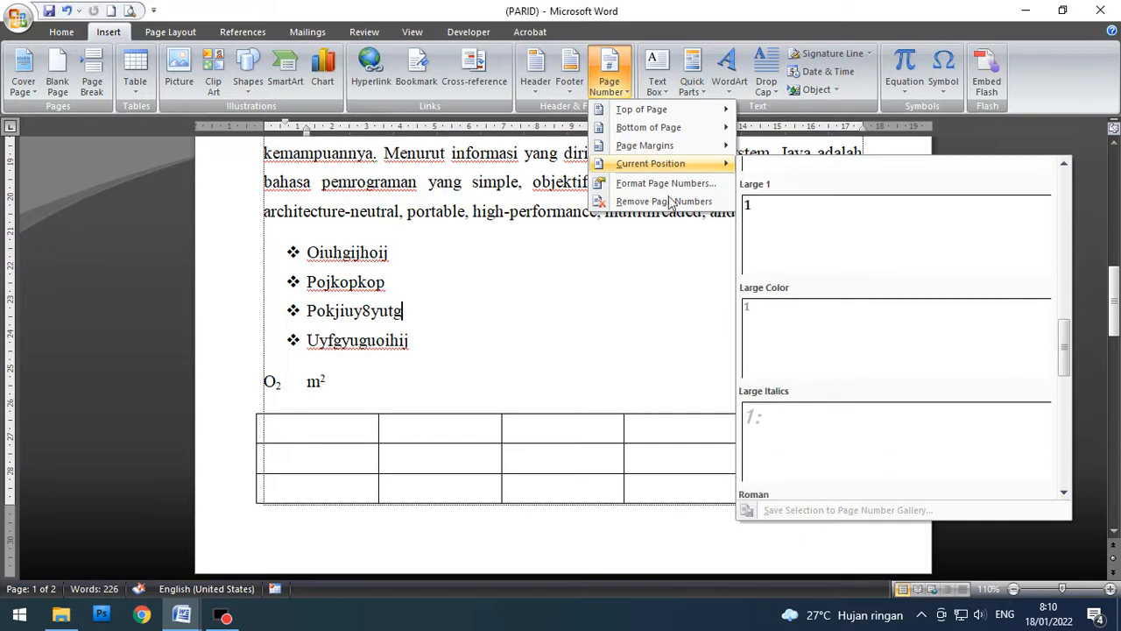
drag(1063, 162, 1071, 322)
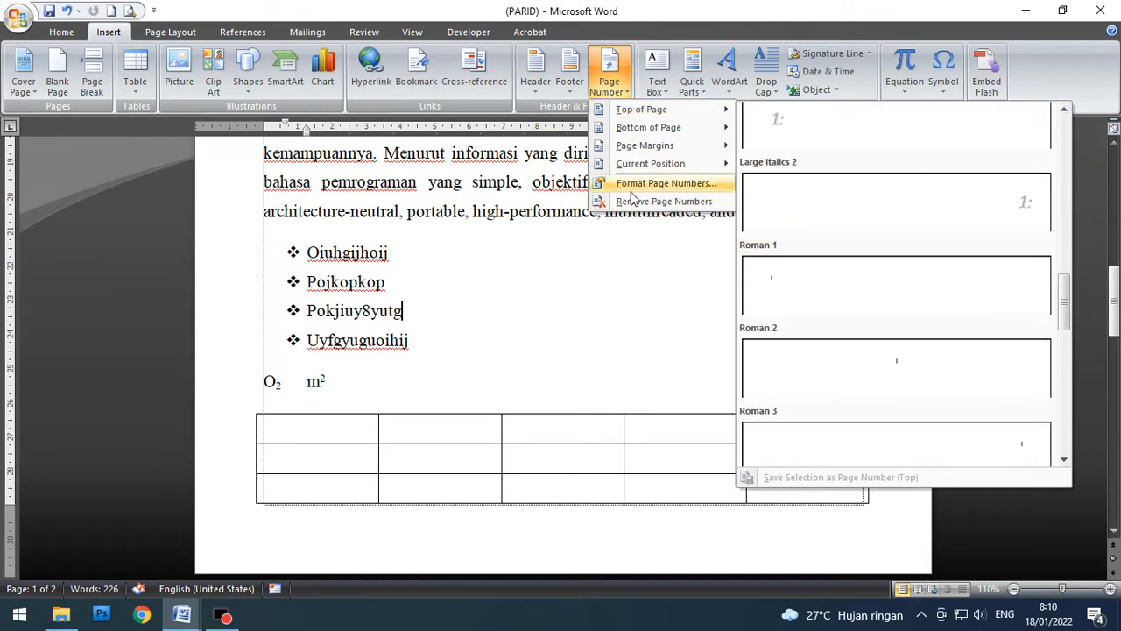
click(605, 257)
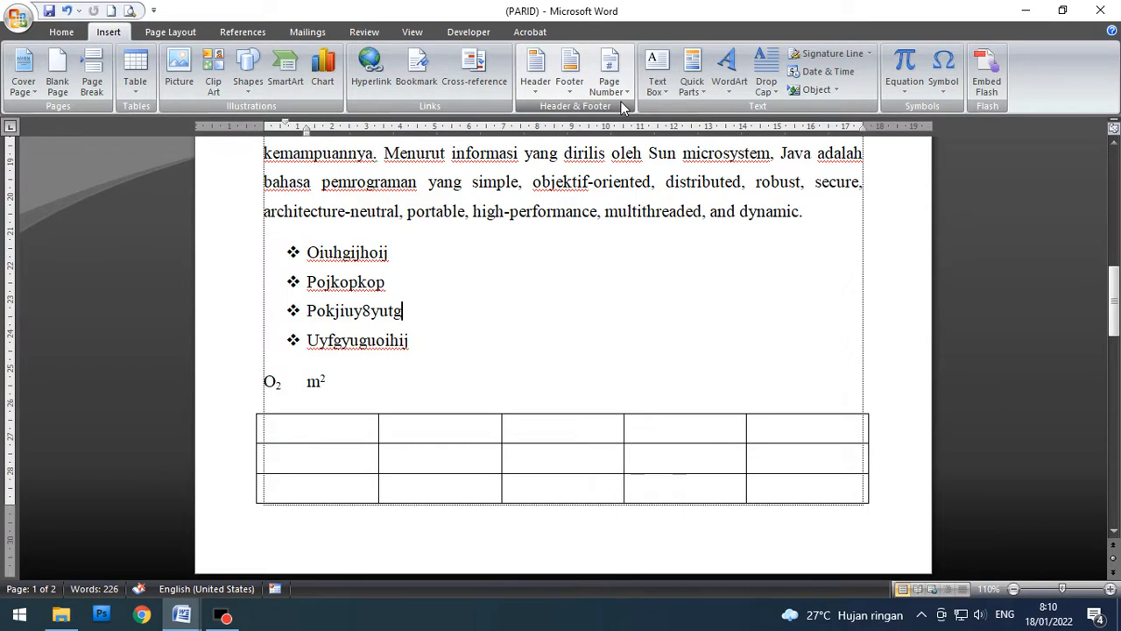
Step: Insert a Simple Text Box beside the bulleted list with the text yhgfuygiuhujihvfgvfgv and increase its height to about 2.48 cm
click(657, 88)
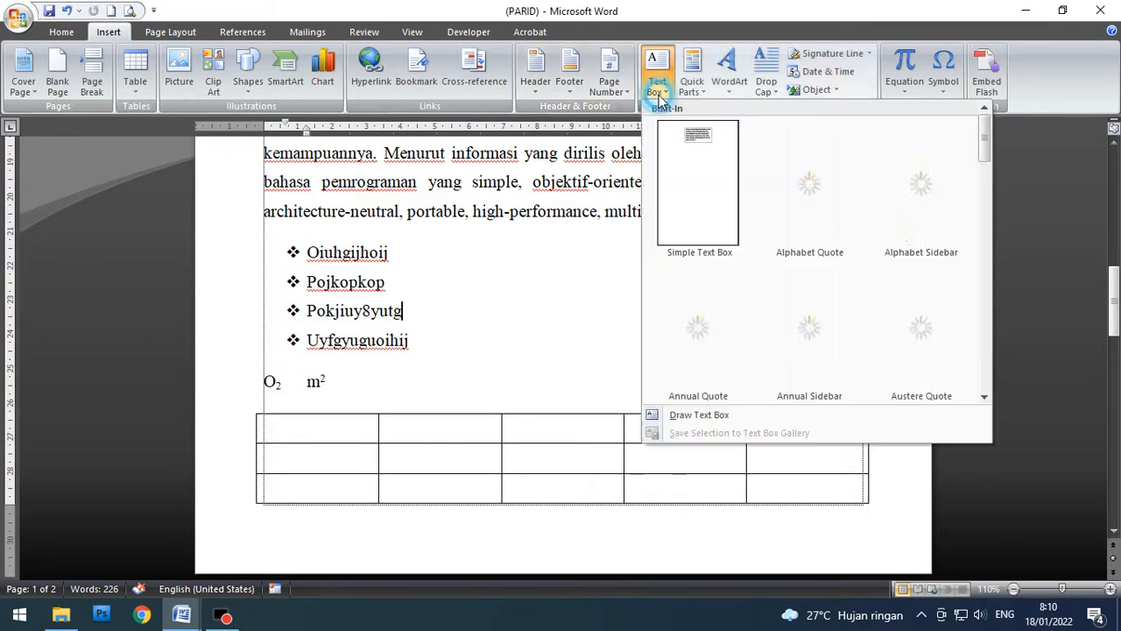
click(687, 175)
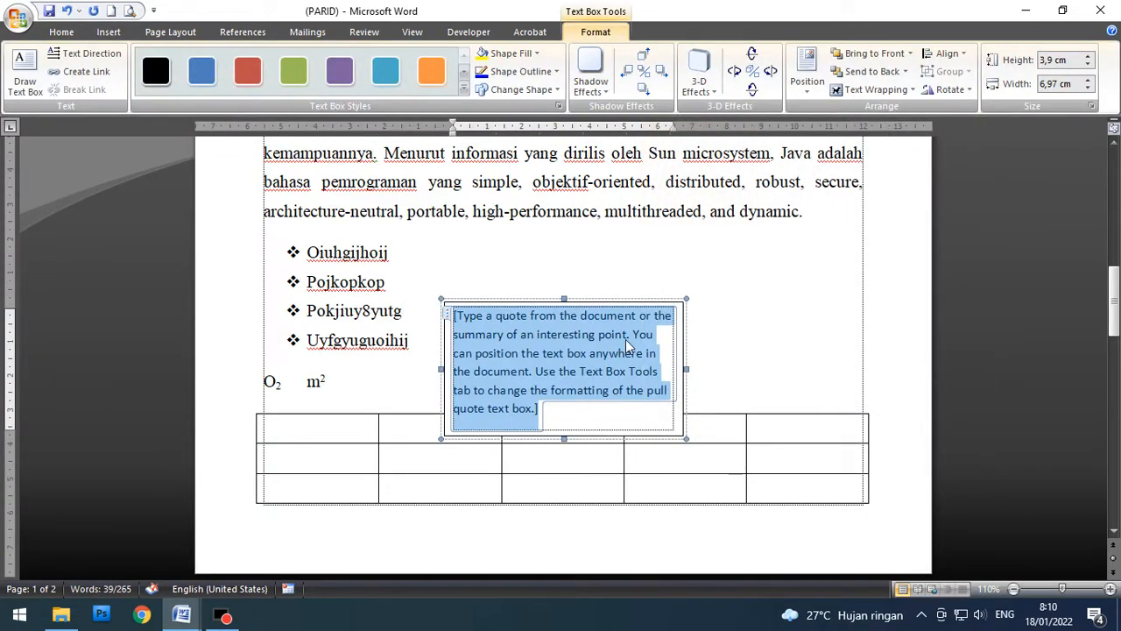
text(yhgfuygiuhujihvfgvfgv)
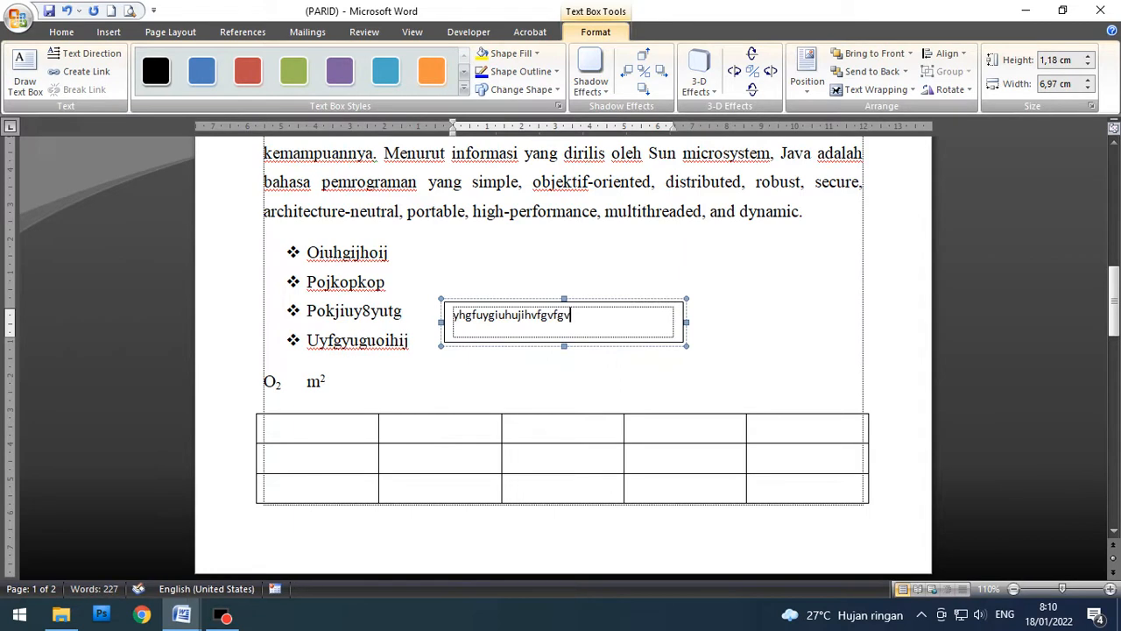
click(559, 291)
drag(558, 290, 560, 257)
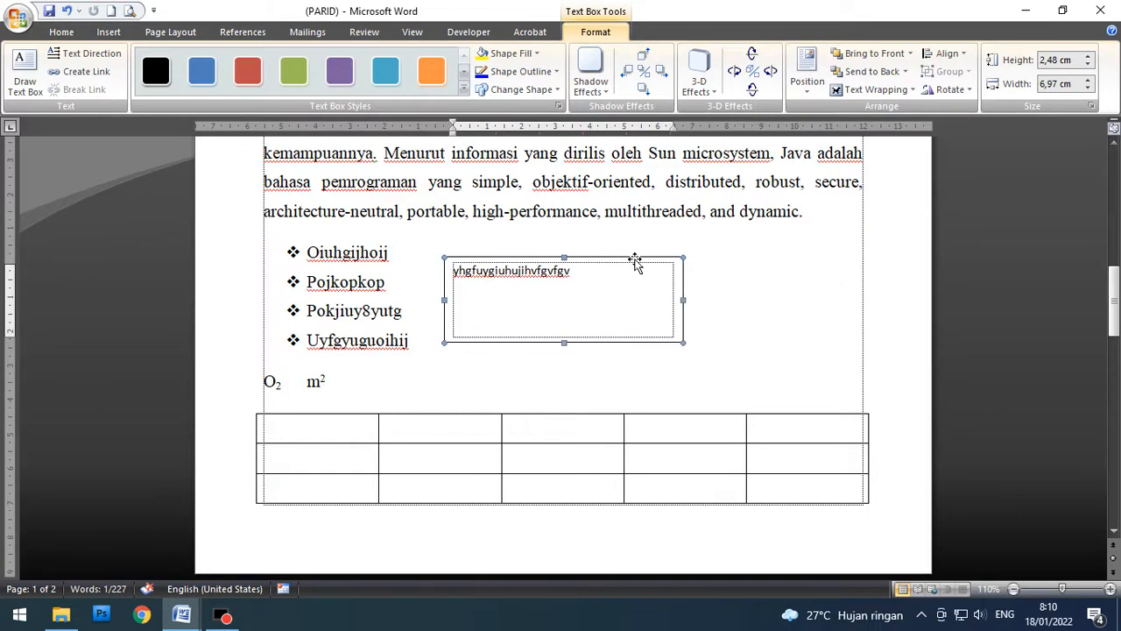
Step: Add two empty paragraphs below the O2 and m2 line and place the insertion point in the first one
click(682, 368)
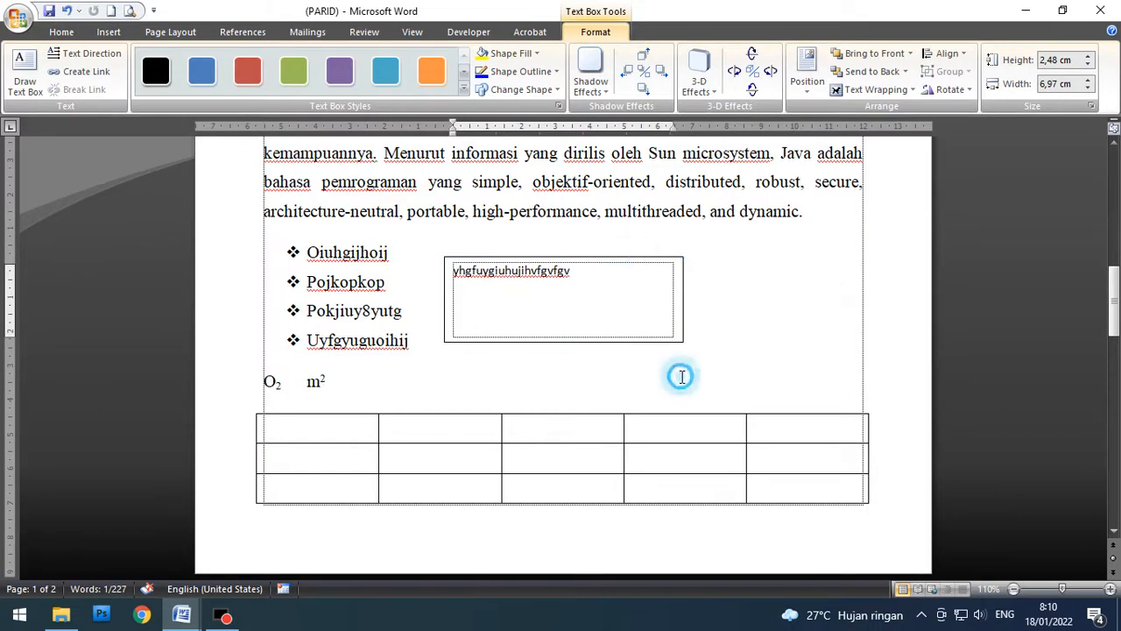
key(Return)
key(Return)
click(289, 424)
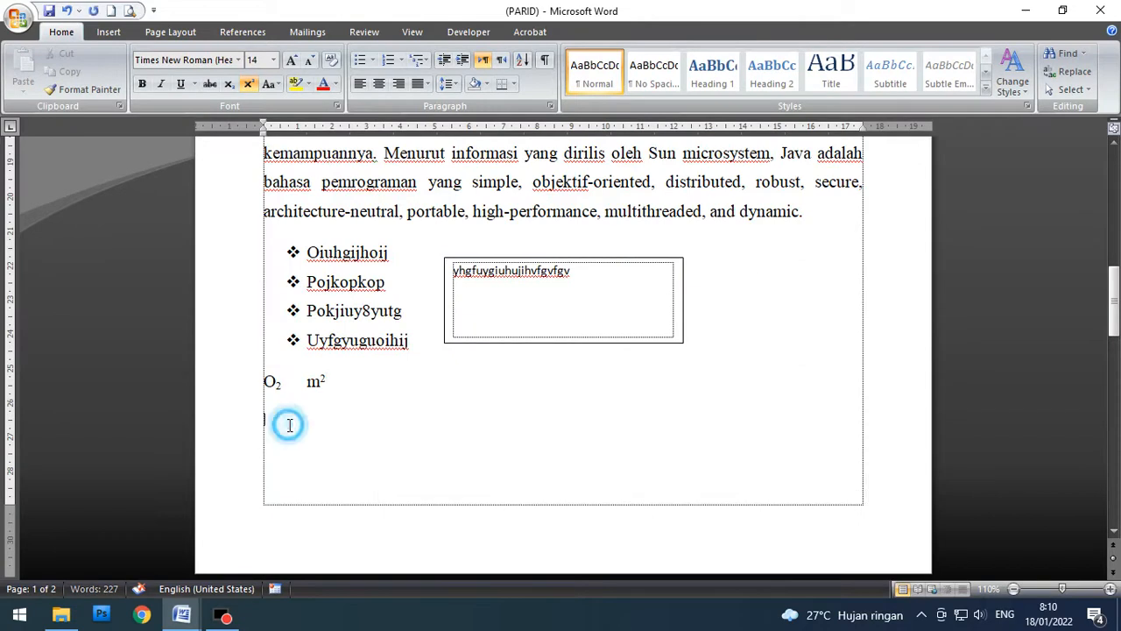
Step: Insert WordArt reading "contoh" below the O2 and m2 line, using the fourth style in the first row of designs
click(108, 31)
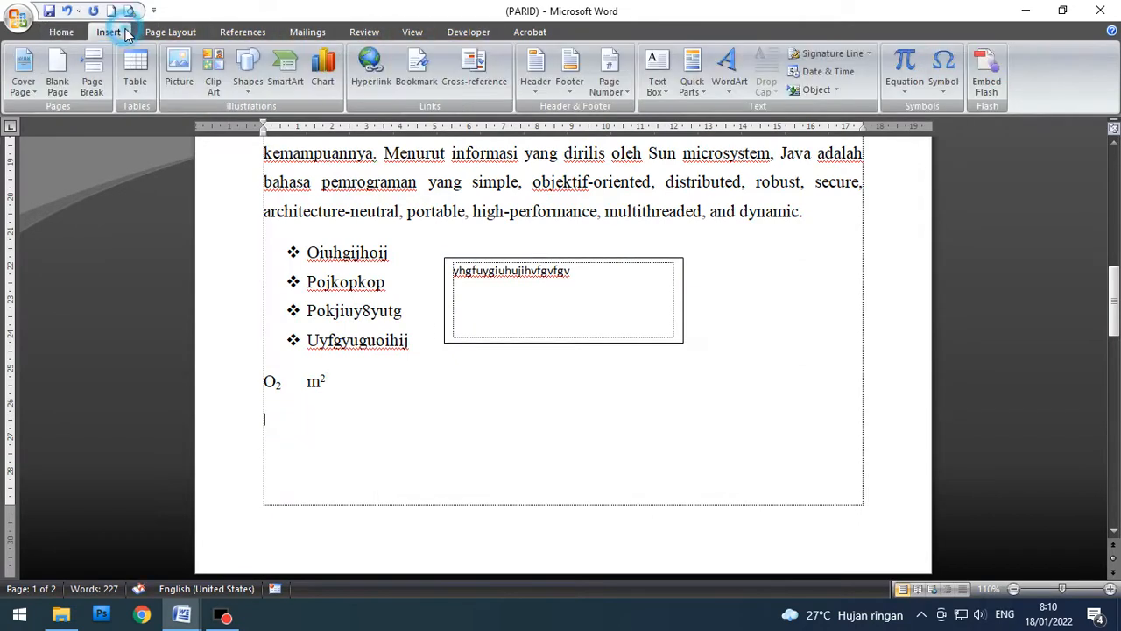
click(726, 86)
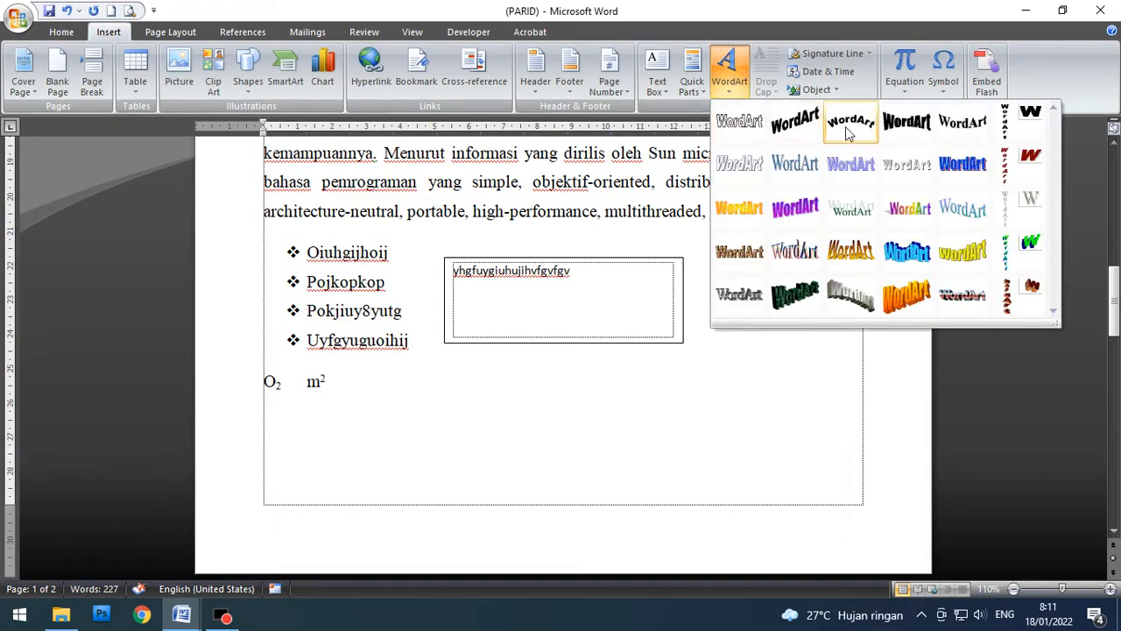
click(906, 124)
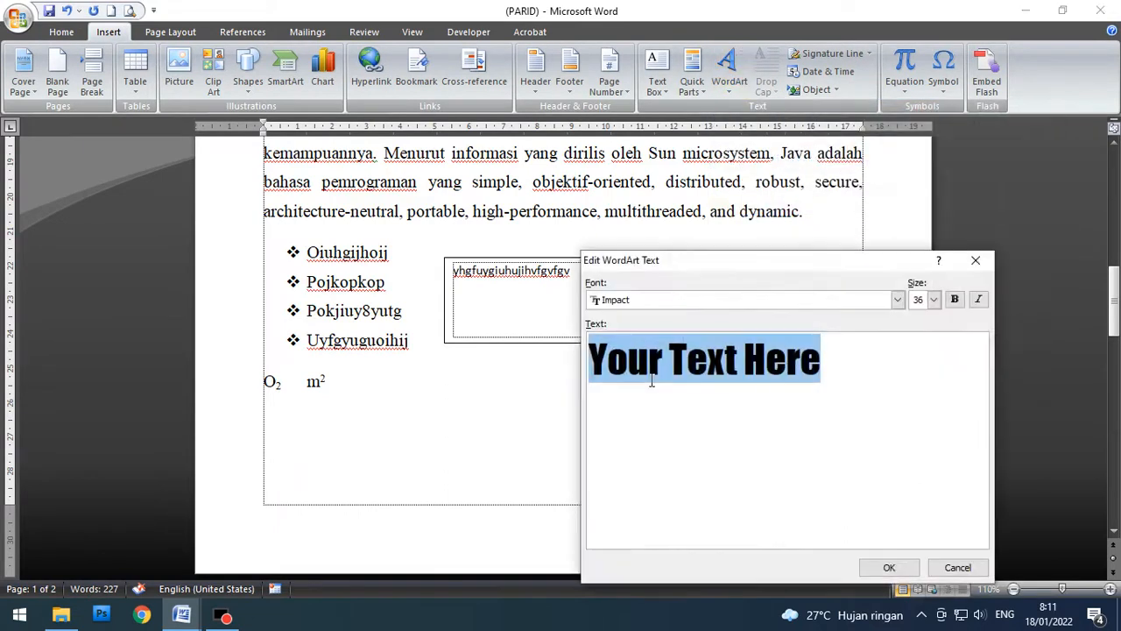
text(C)
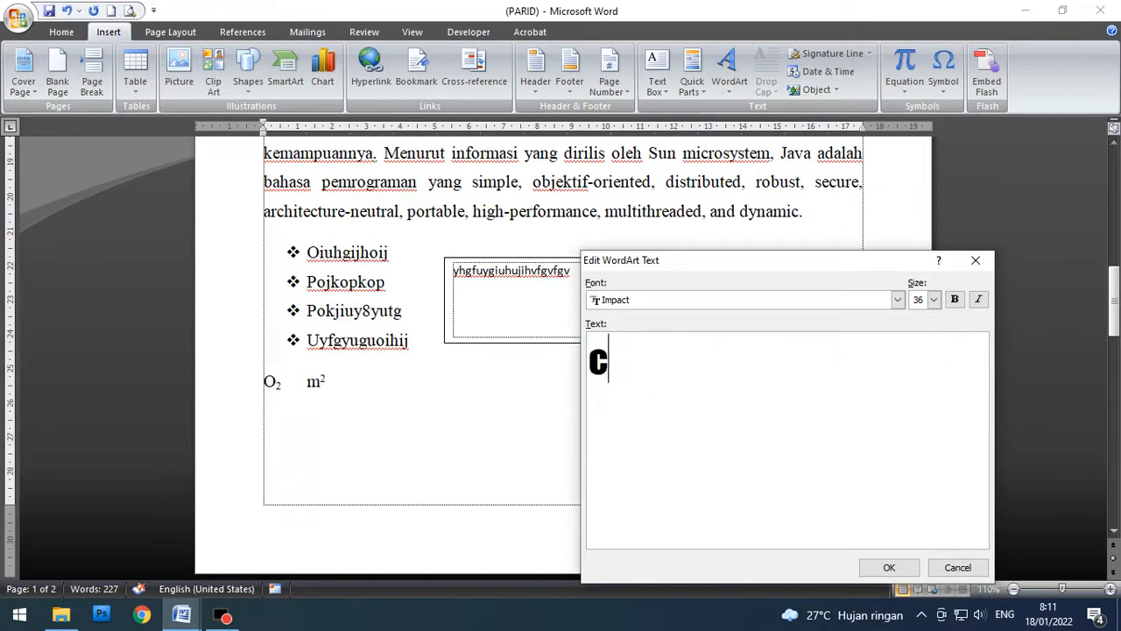
text(ontoh)
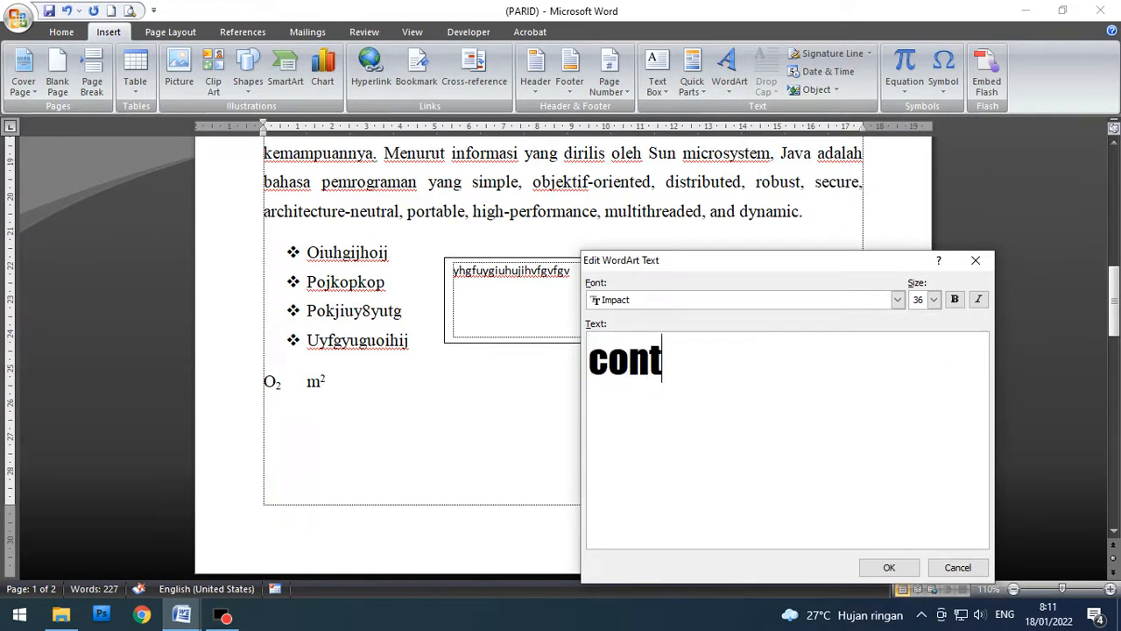
click(886, 567)
scroll(415, 479, down, 3)
scroll(415, 479, up, 1)
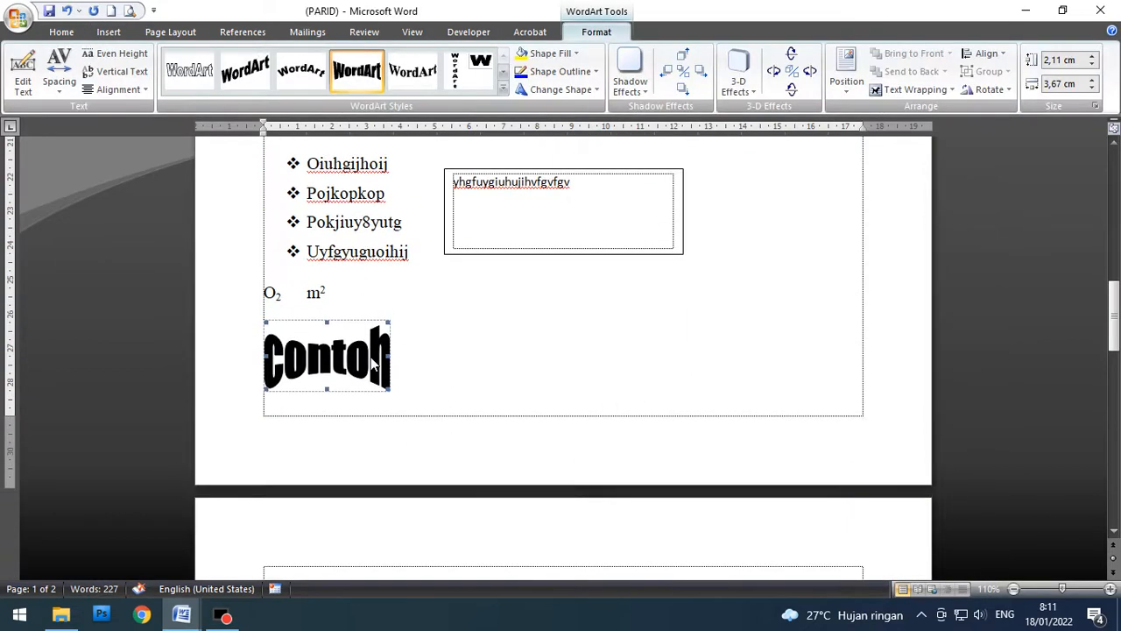
Step: Enlarge the "contoh" WordArt to about 7.74 cm high and 17.54 cm wide, and return to the O2 and m2 line
drag(388, 322, 515, 253)
scroll(459, 371, down, 5)
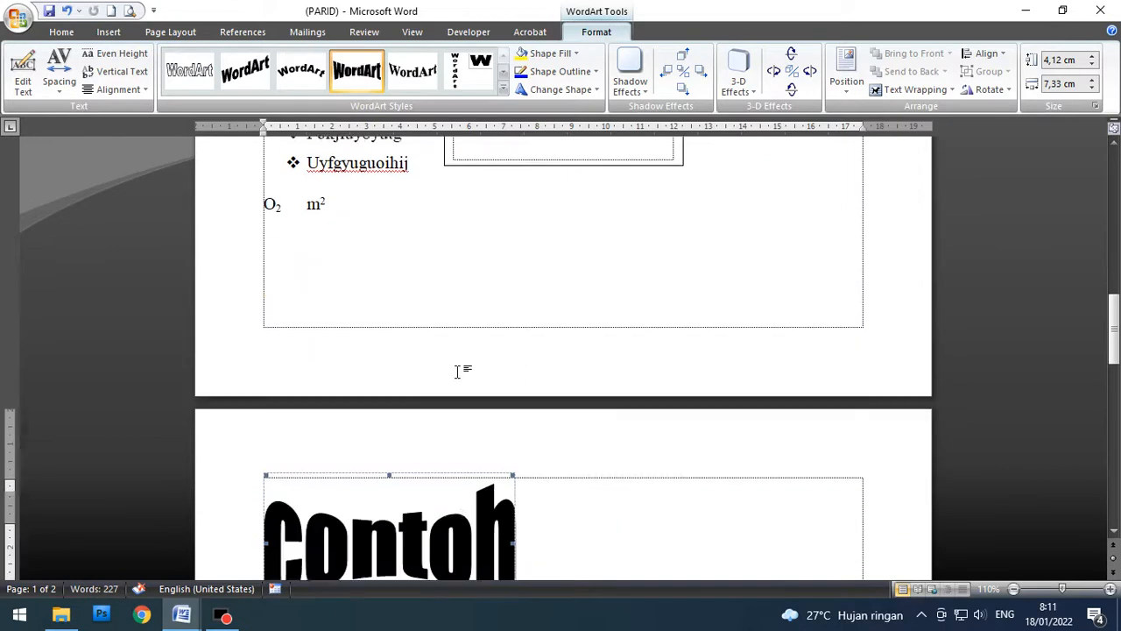
drag(514, 255, 864, 381)
scroll(816, 377, up, 6)
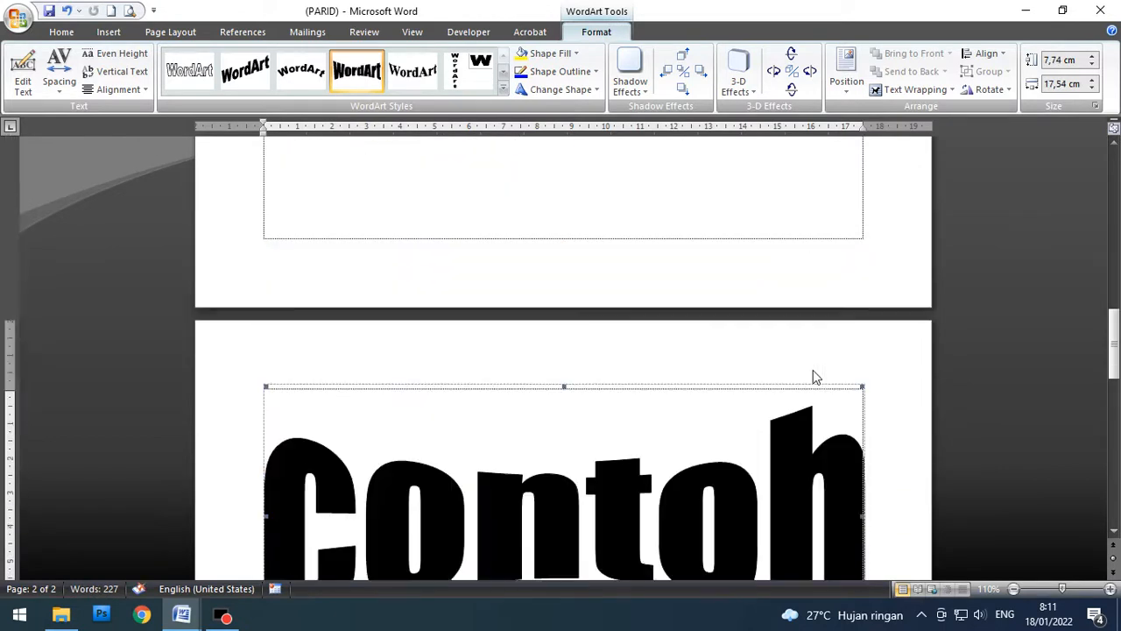
scroll(814, 375, down, 5)
scroll(813, 369, up, 9)
scroll(813, 369, up, 5)
scroll(811, 366, down, 8)
click(575, 297)
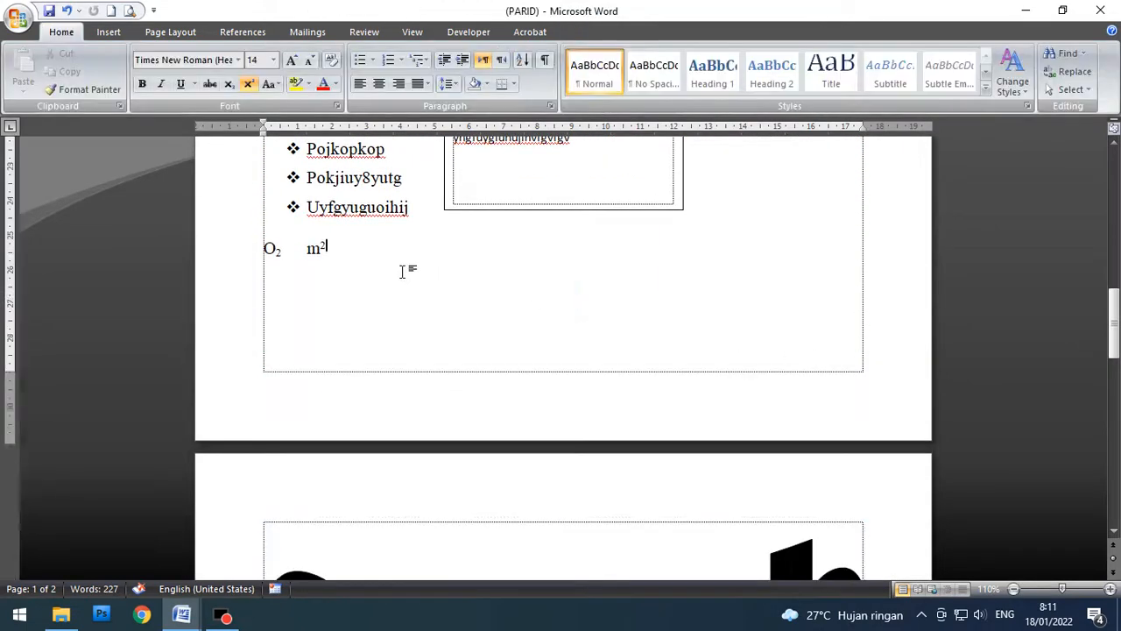
Step: Review the insert and page layout options, and look over the first page's text from the bulleted list up to the Sejarah Java heading
scroll(426, 270, up, 3)
click(107, 33)
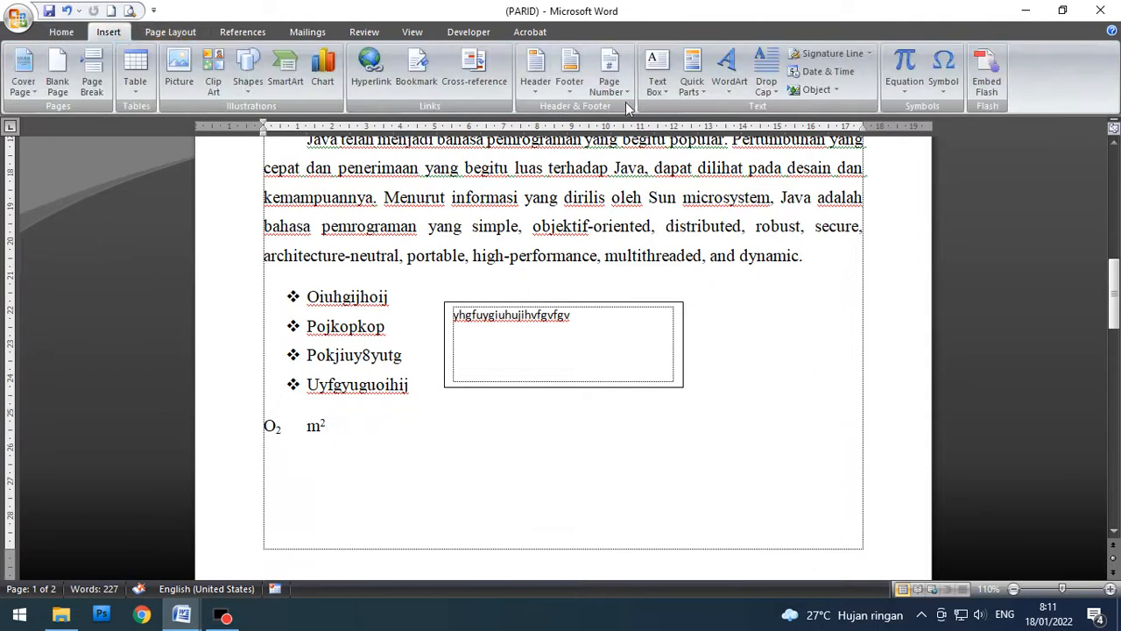
click(170, 34)
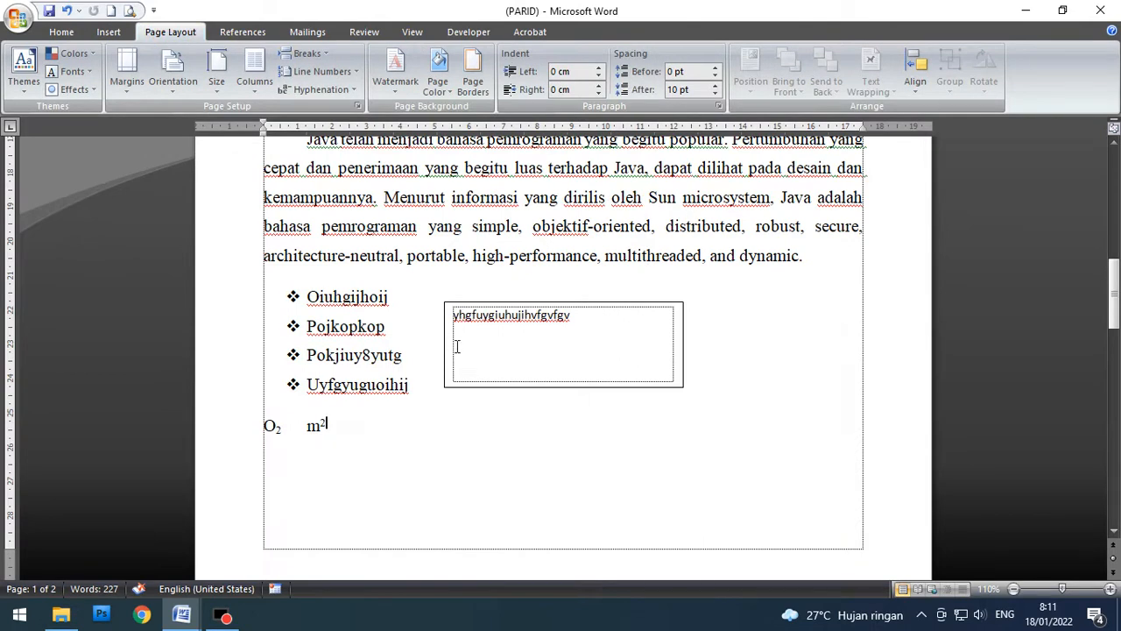
scroll(469, 408, up, 3)
click(421, 346)
scroll(476, 290, up, 5)
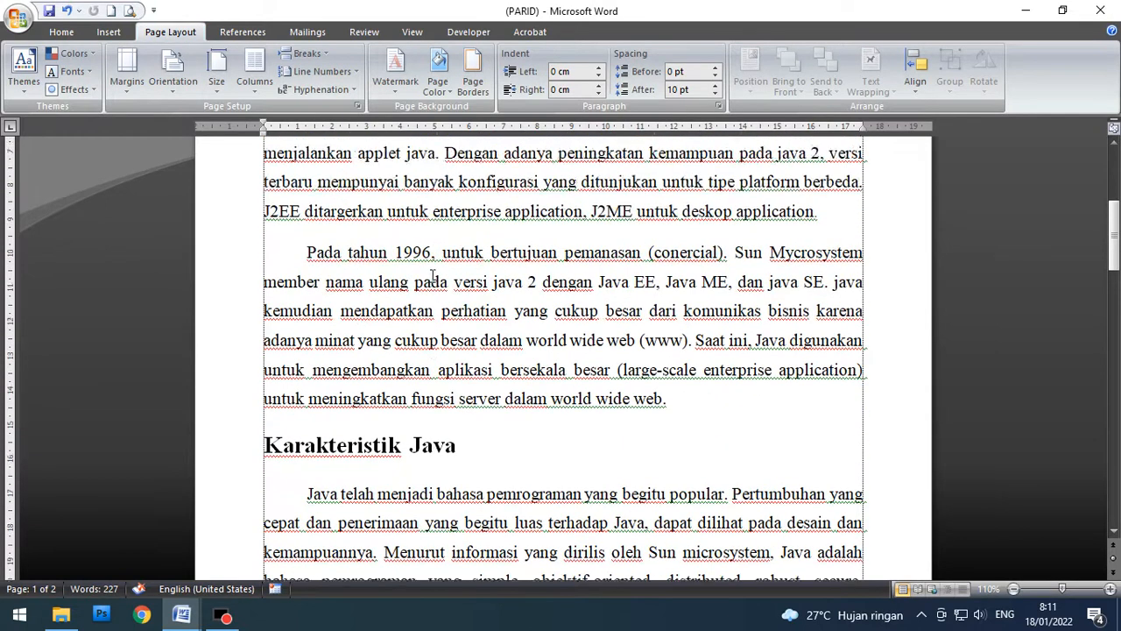
scroll(368, 346, up, 4)
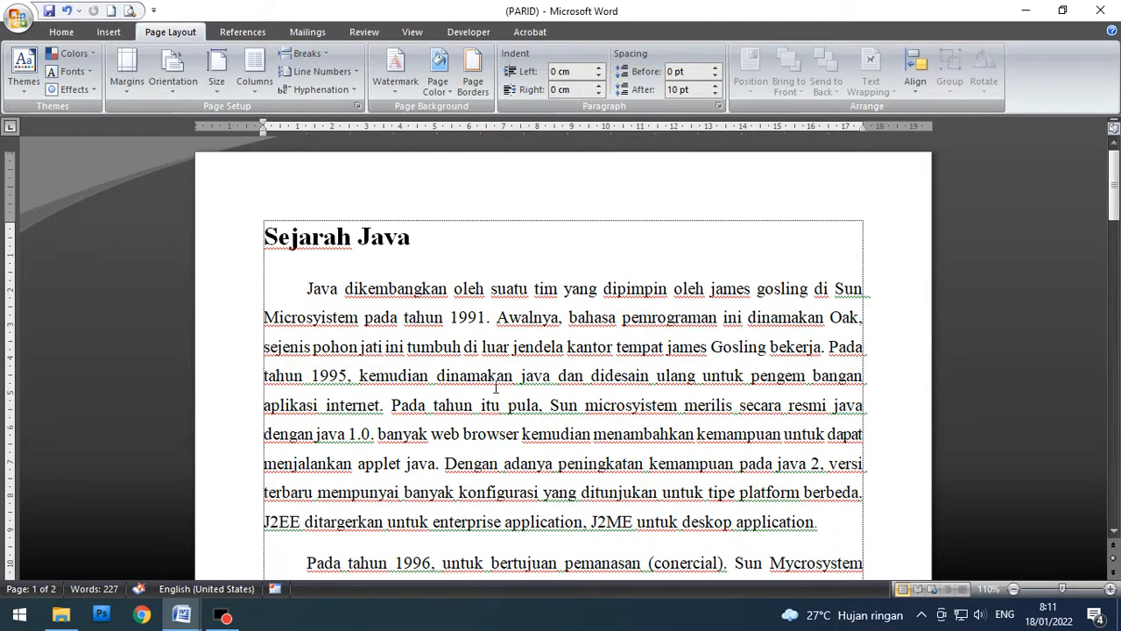
scroll(496, 386, down, 5)
scroll(496, 386, down, 7)
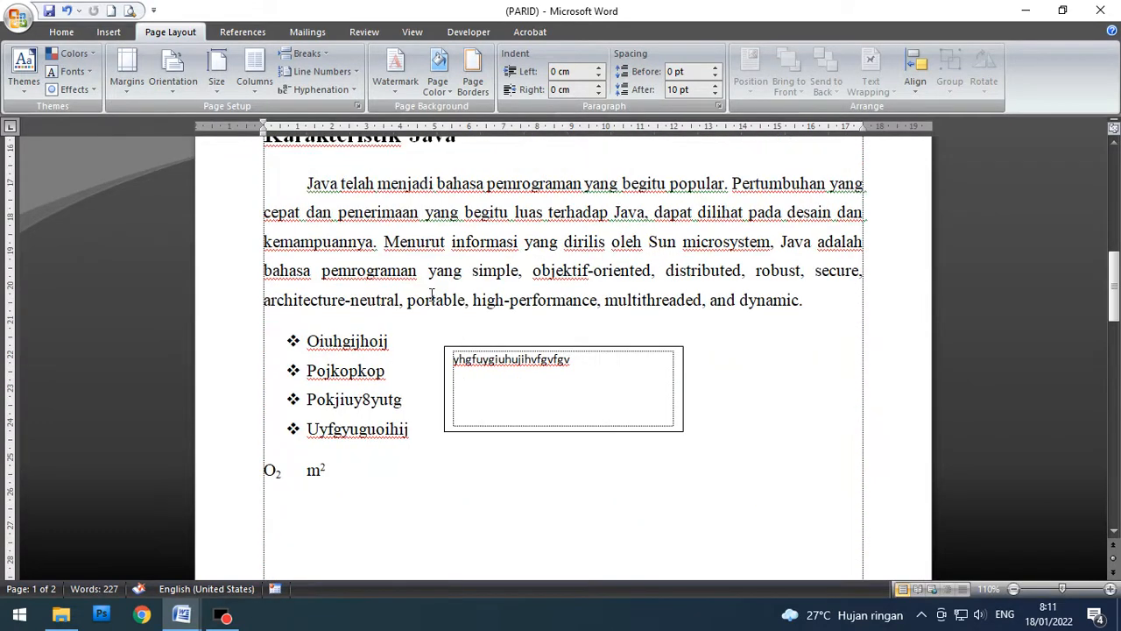
click(489, 301)
scroll(491, 303, up, 3)
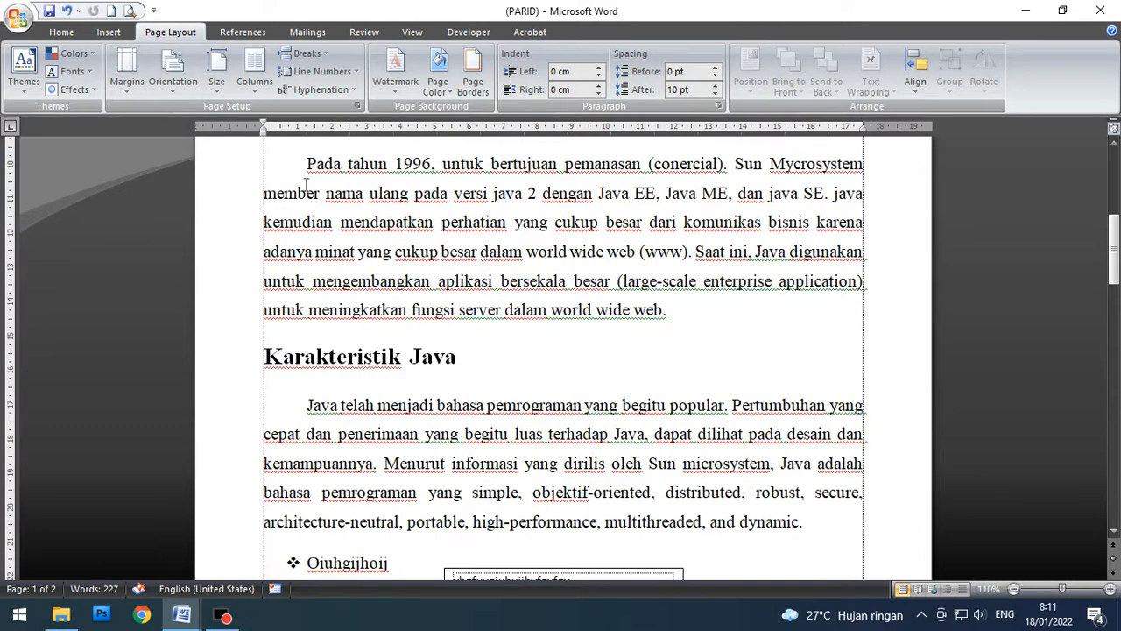
scroll(474, 327, up, 3)
scroll(474, 328, up, 3)
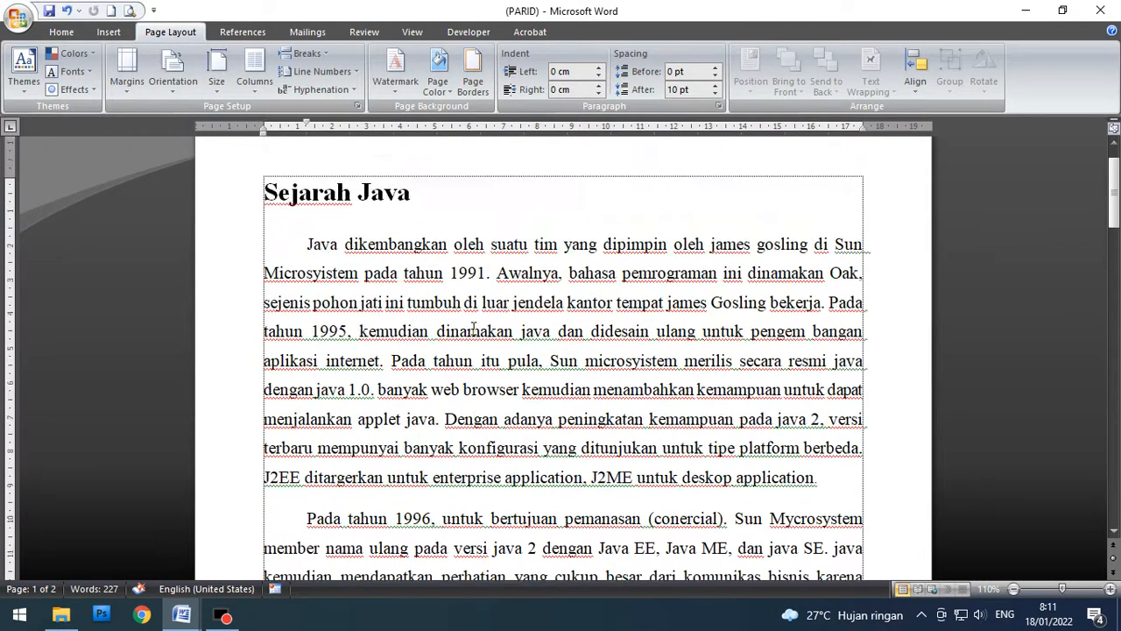
scroll(414, 285, up, 1)
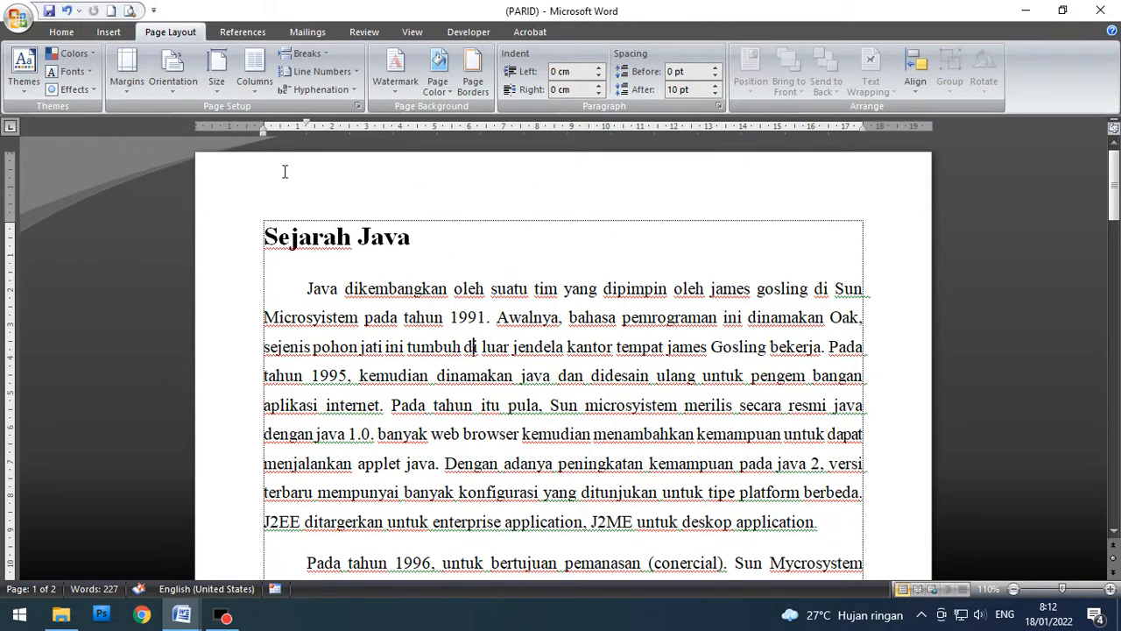
Step: Open the print settings for the document and choose the EPSON L1110 Series printer
click(13, 17)
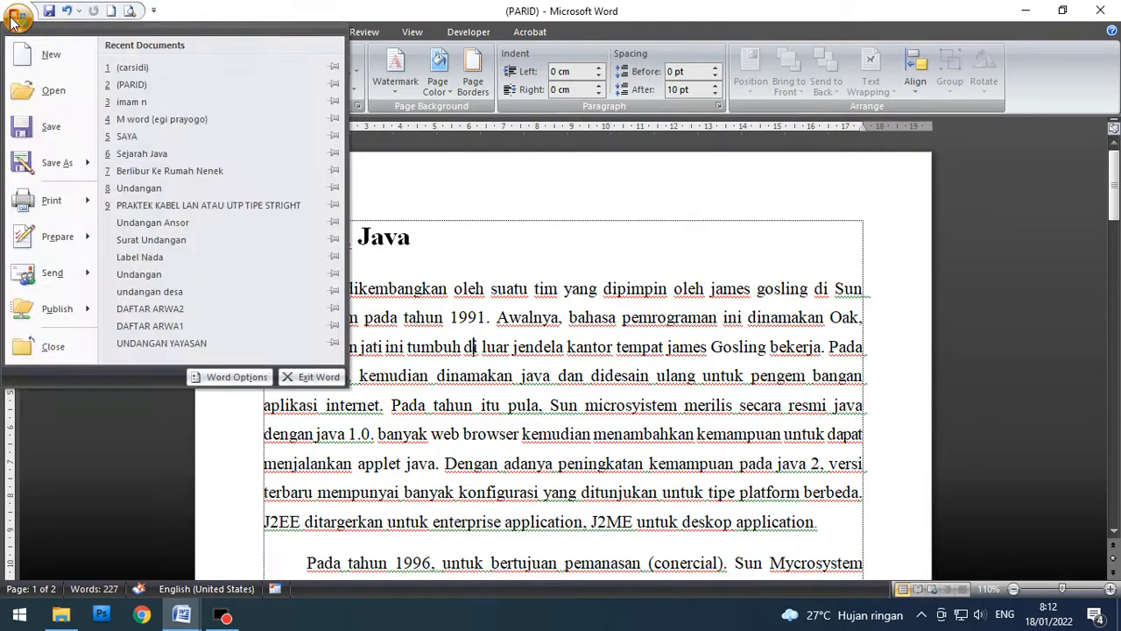
mouse_move(38, 200)
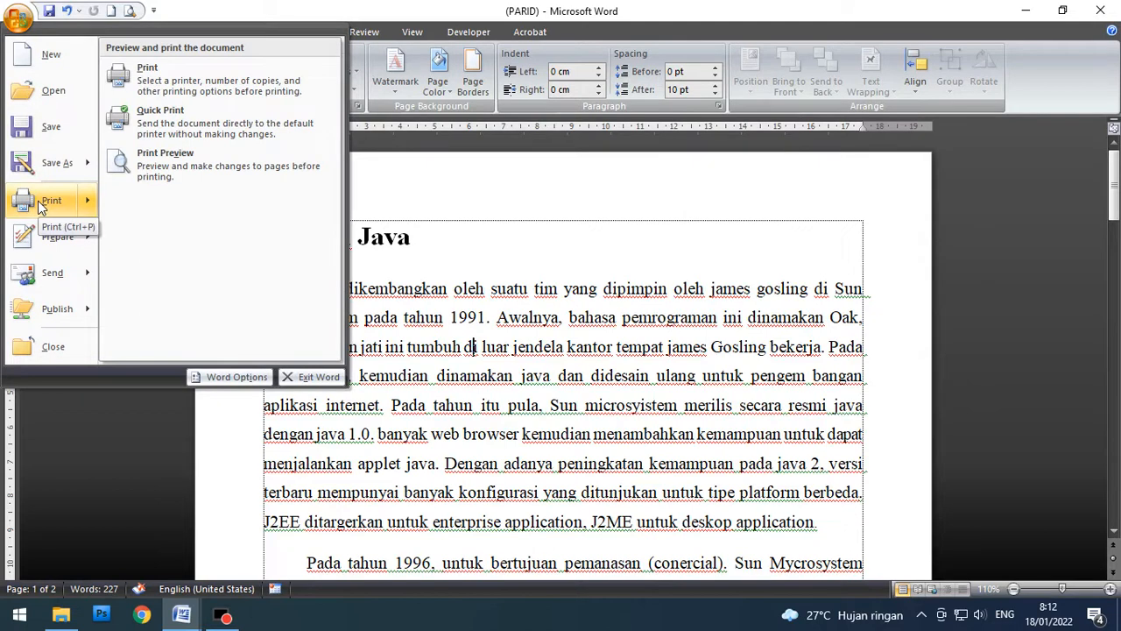
click(38, 200)
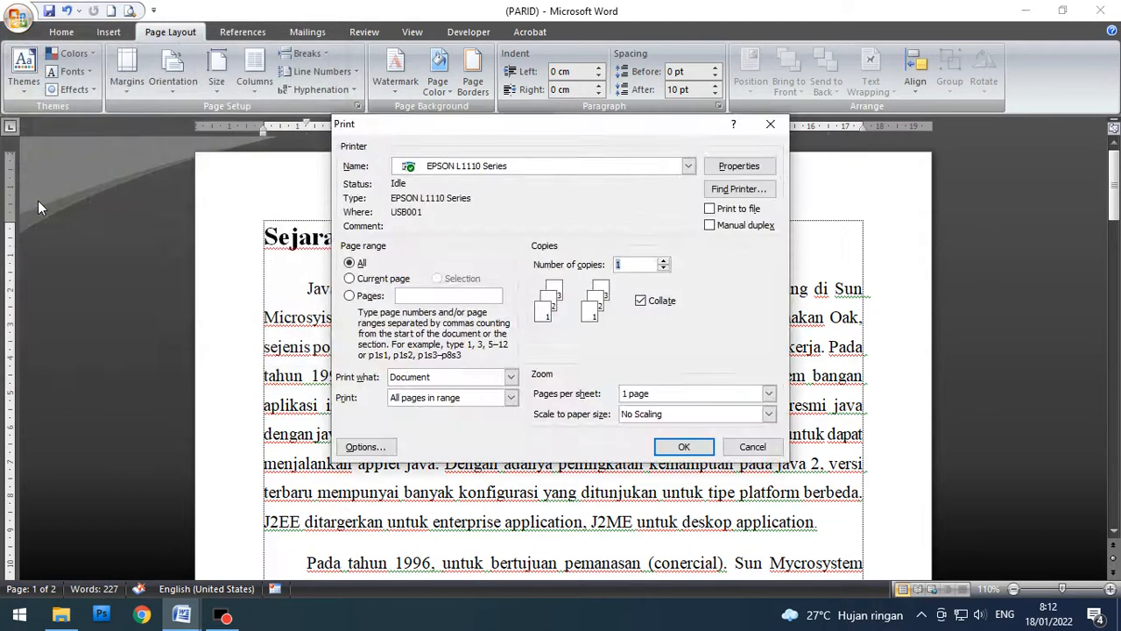
click(552, 171)
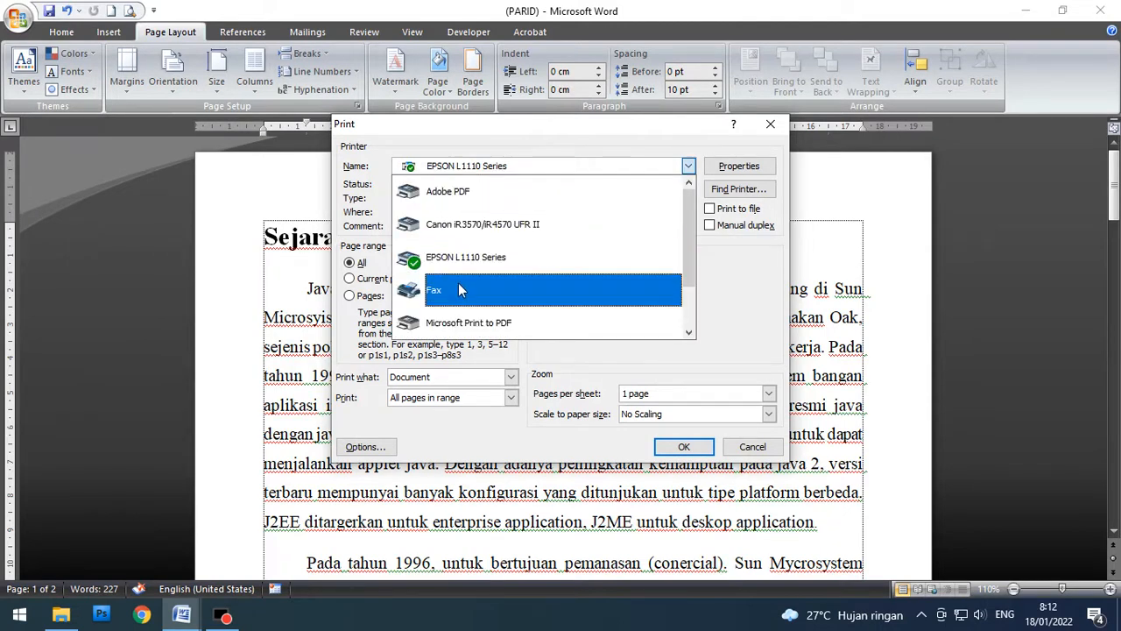
scroll(458, 284, down, 1)
scroll(458, 291, up, 1)
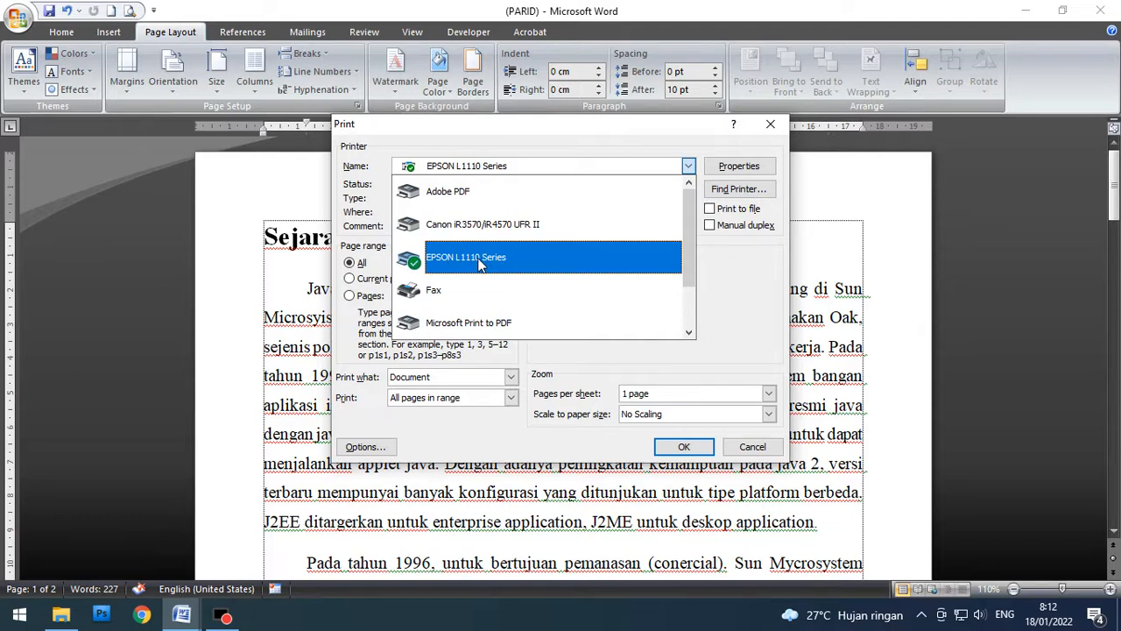
click(480, 264)
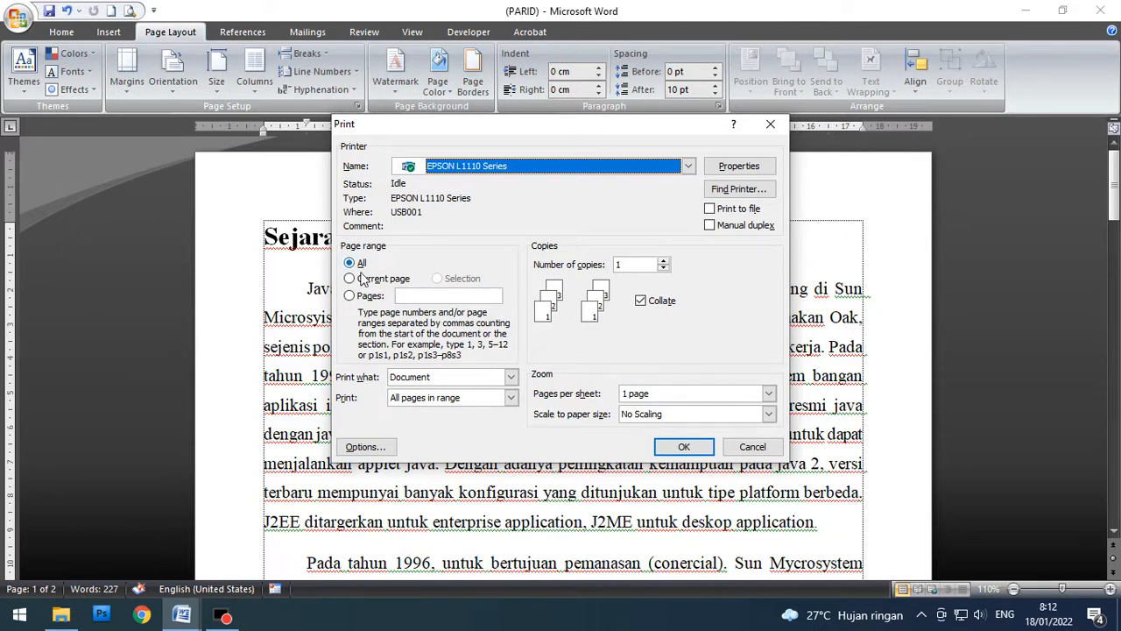
Step: Try Current page and pages 4-7 as the print range, and set it to pages 4,7,9,12 instead
click(349, 278)
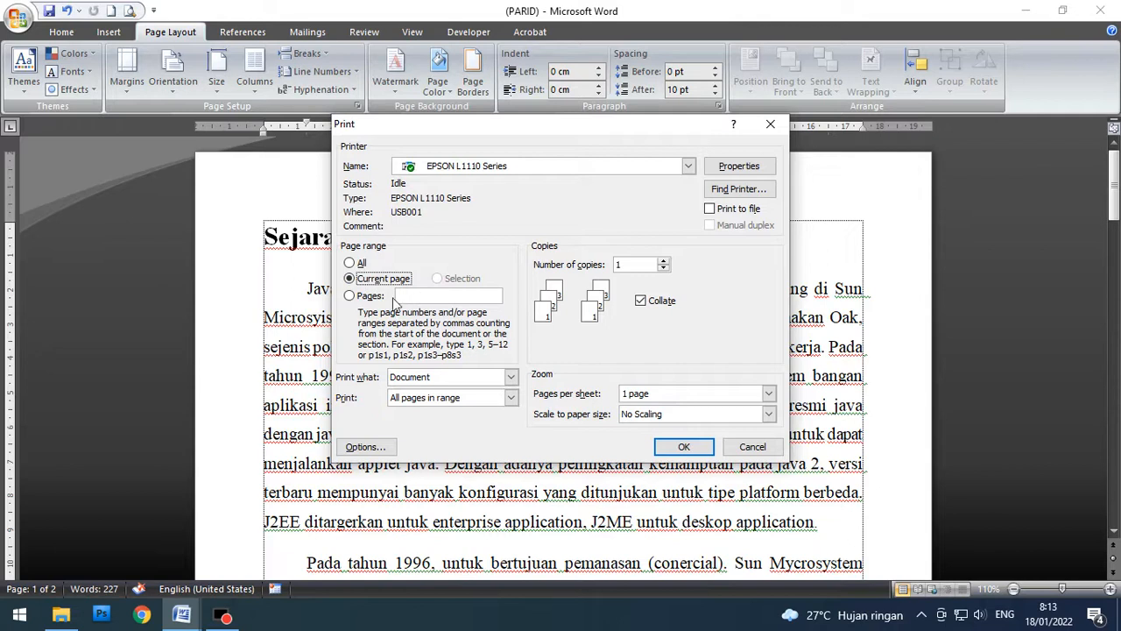
click(349, 297)
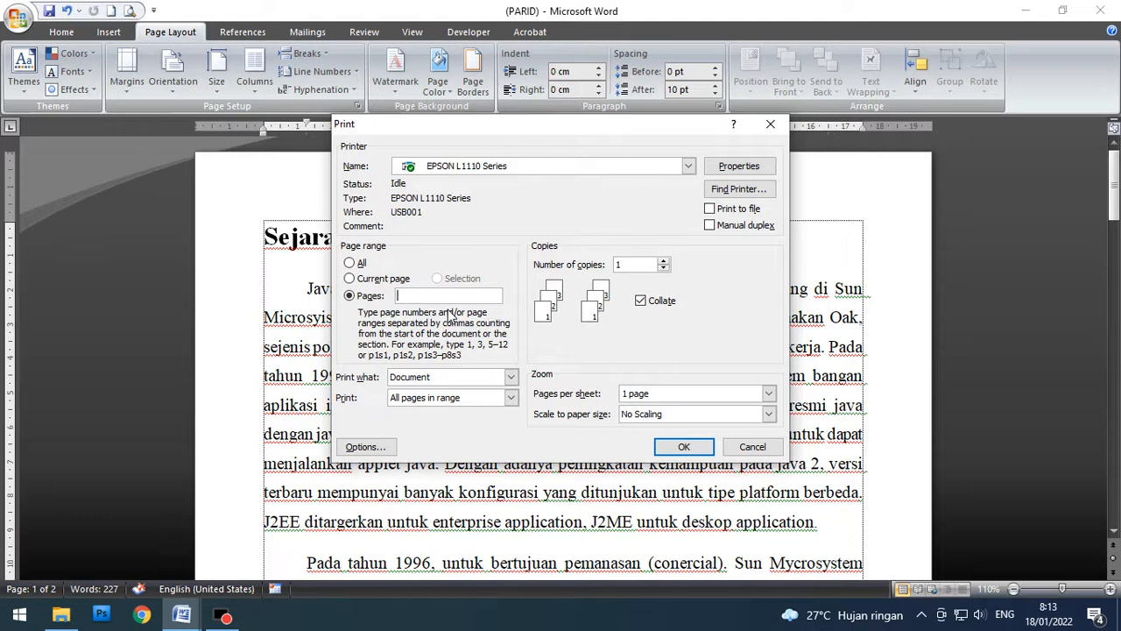
text(4)
text(-7)
key(BackSpace)
key(BackSpace)
text(,)
text(7,9,12)
drag(439, 296, 394, 297)
click(433, 299)
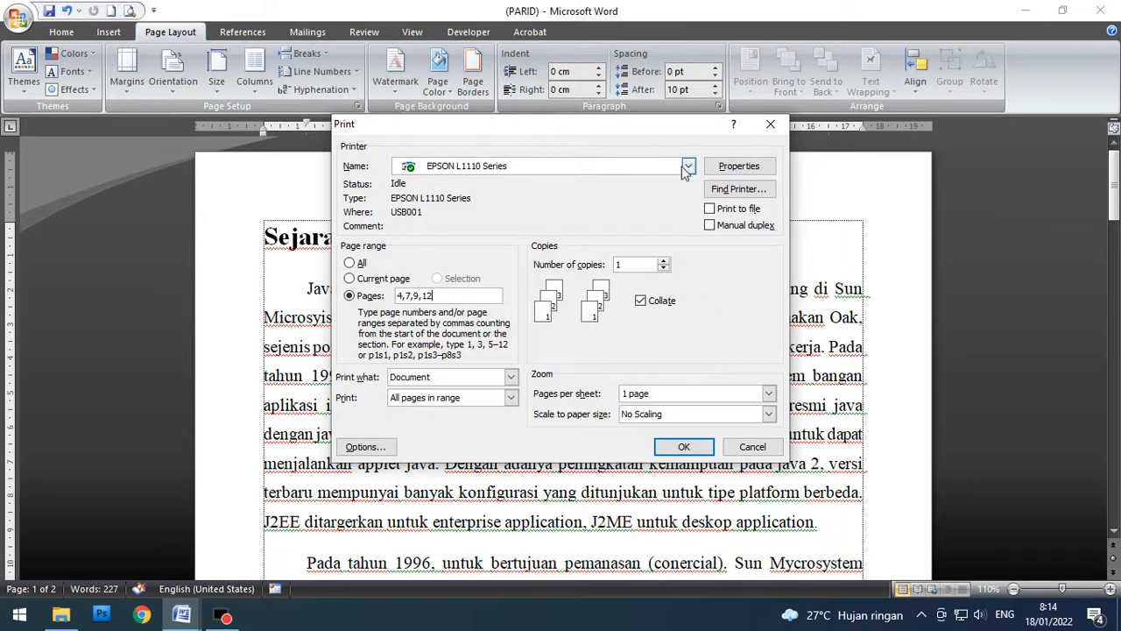
Step: Try grayscale (Skala Abu-Abu) in the printer properties, restore color (Berwarna), and close the print settings without printing
click(736, 168)
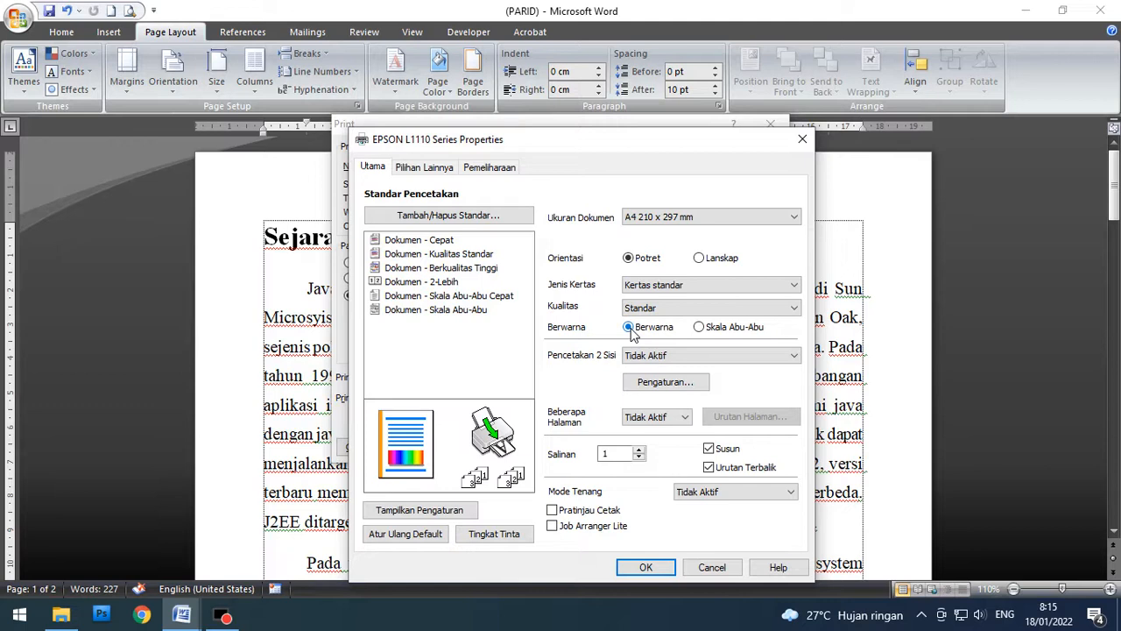
click(699, 327)
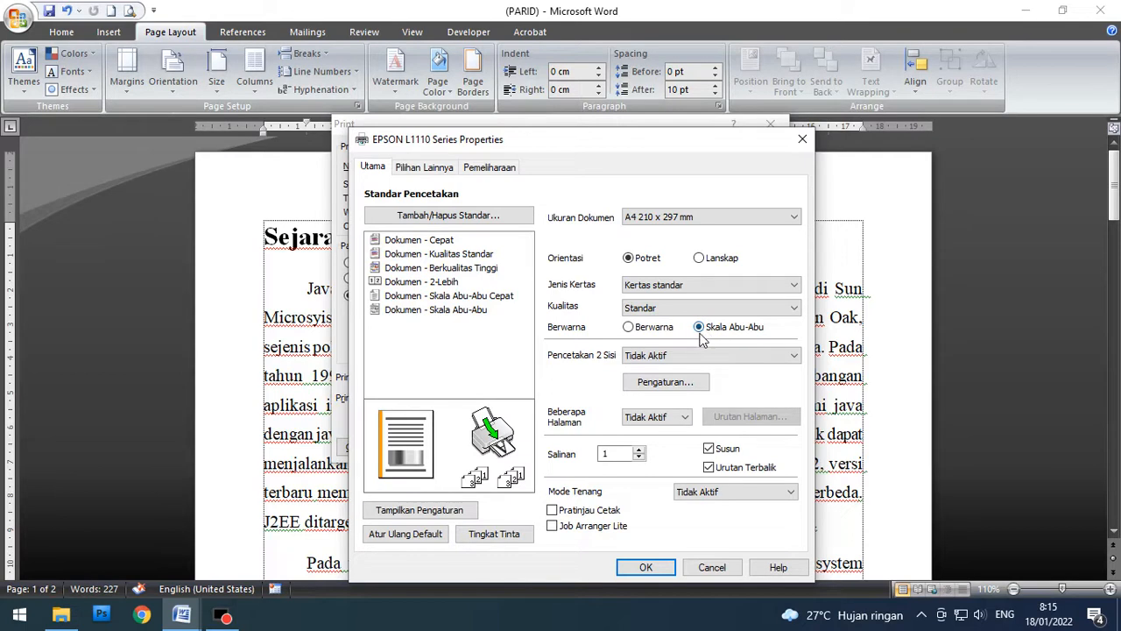
click(628, 328)
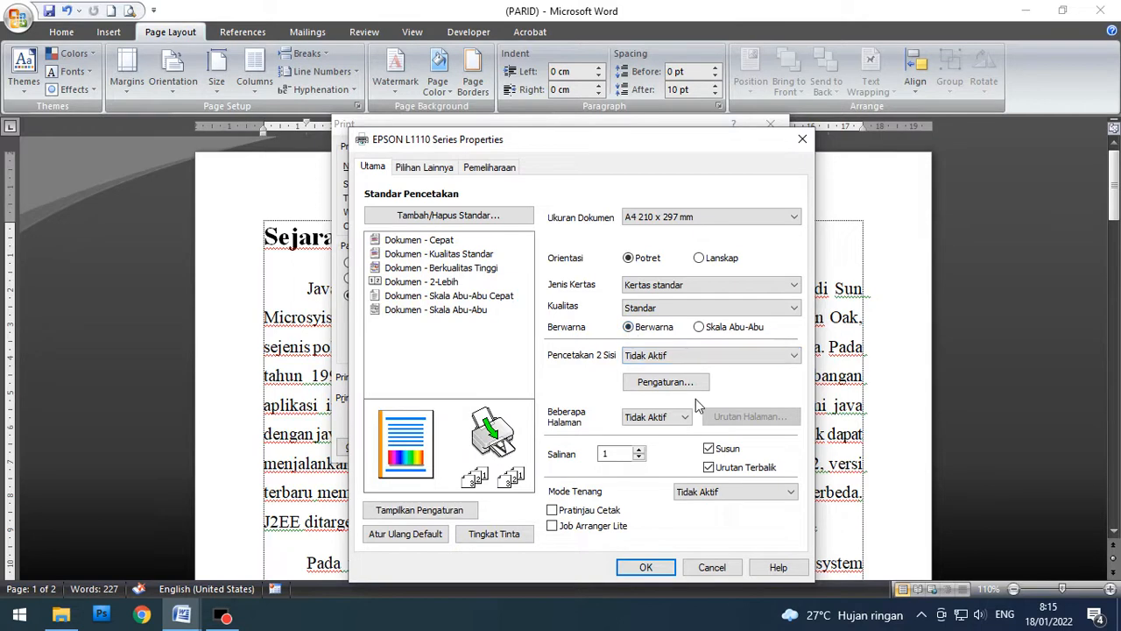
click(646, 566)
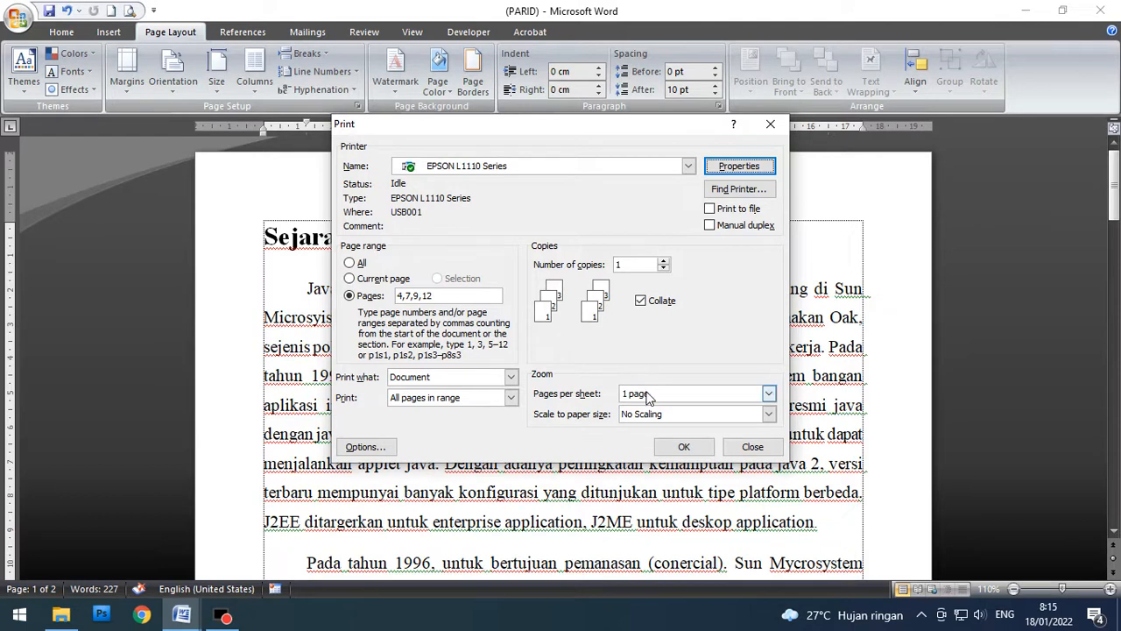
click(743, 447)
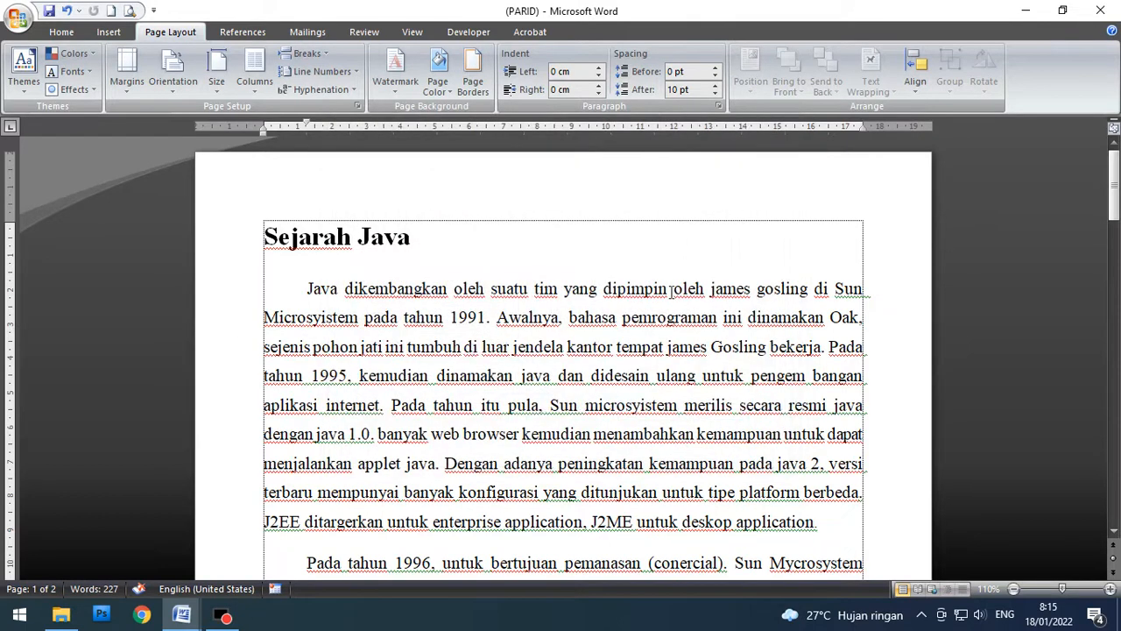
Step: Look over the first page's paragraphs down to the Karakteristik Java section and back up to the Sejarah Java heading
scroll(666, 307, down, 5)
scroll(649, 320, down, 3)
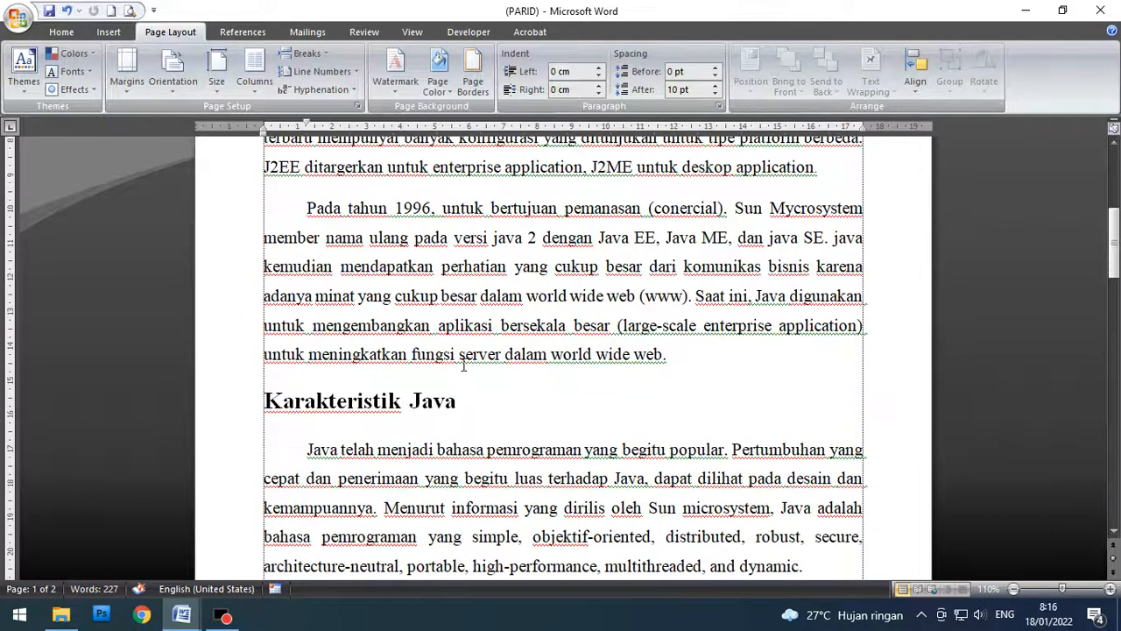
scroll(464, 364, down, 3)
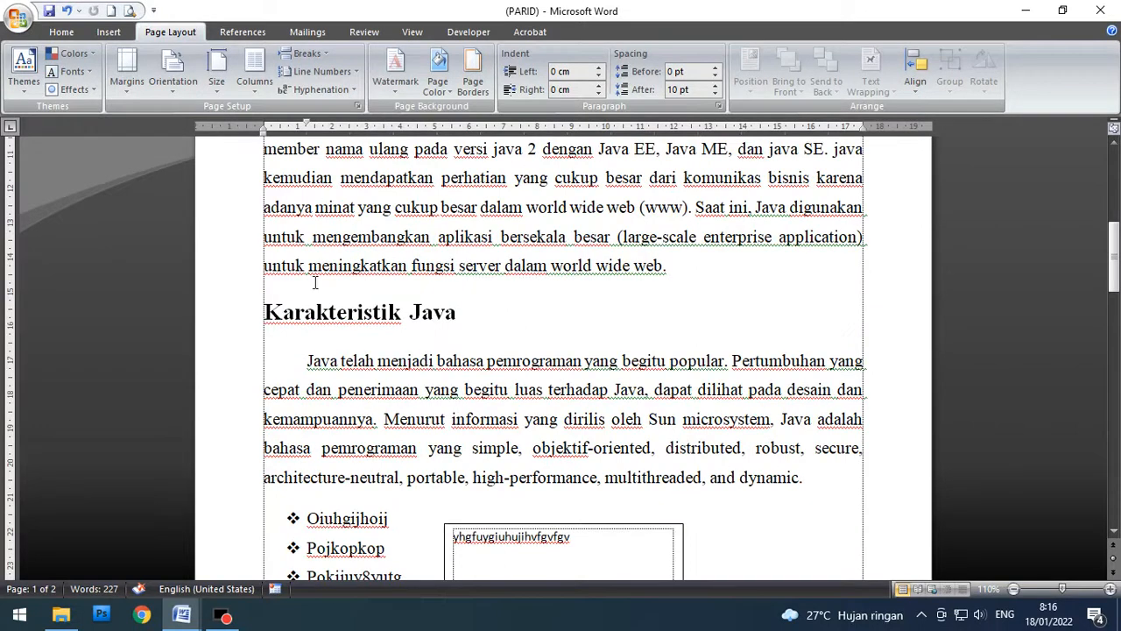
click(310, 367)
click(468, 374)
click(616, 399)
click(631, 421)
click(667, 366)
scroll(360, 235, up, 4)
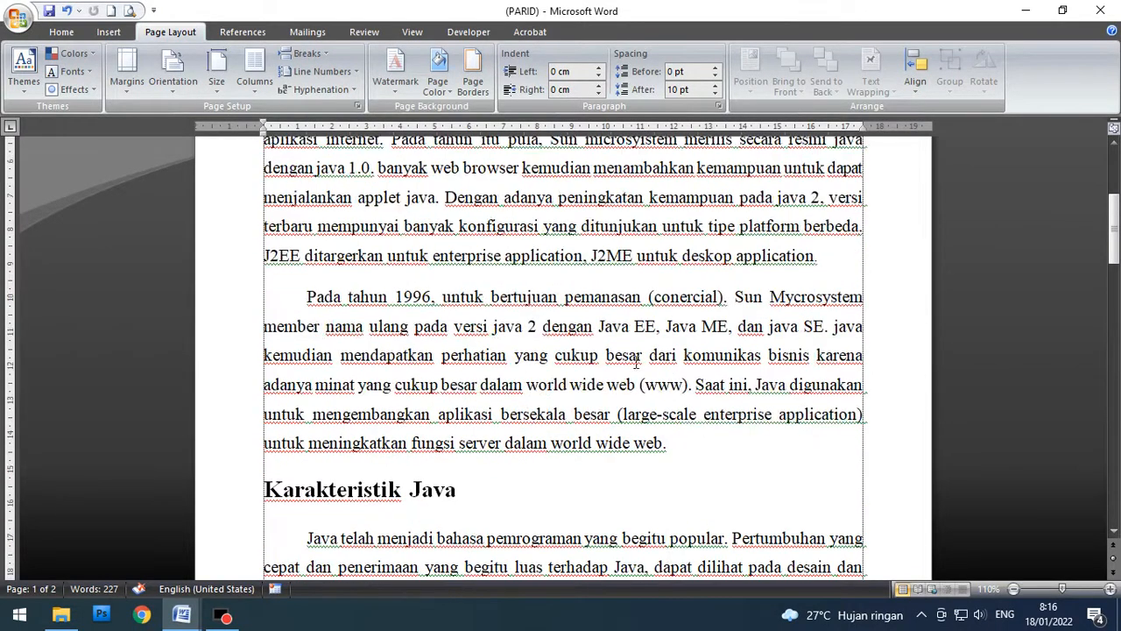
scroll(618, 345, up, 5)
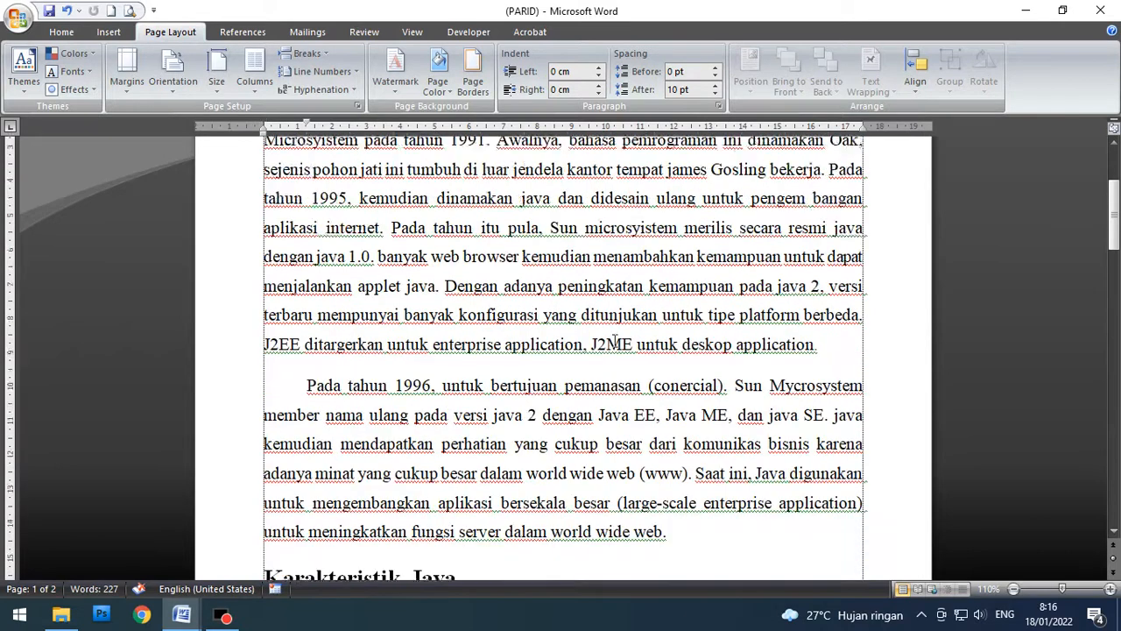
scroll(617, 345, up, 1)
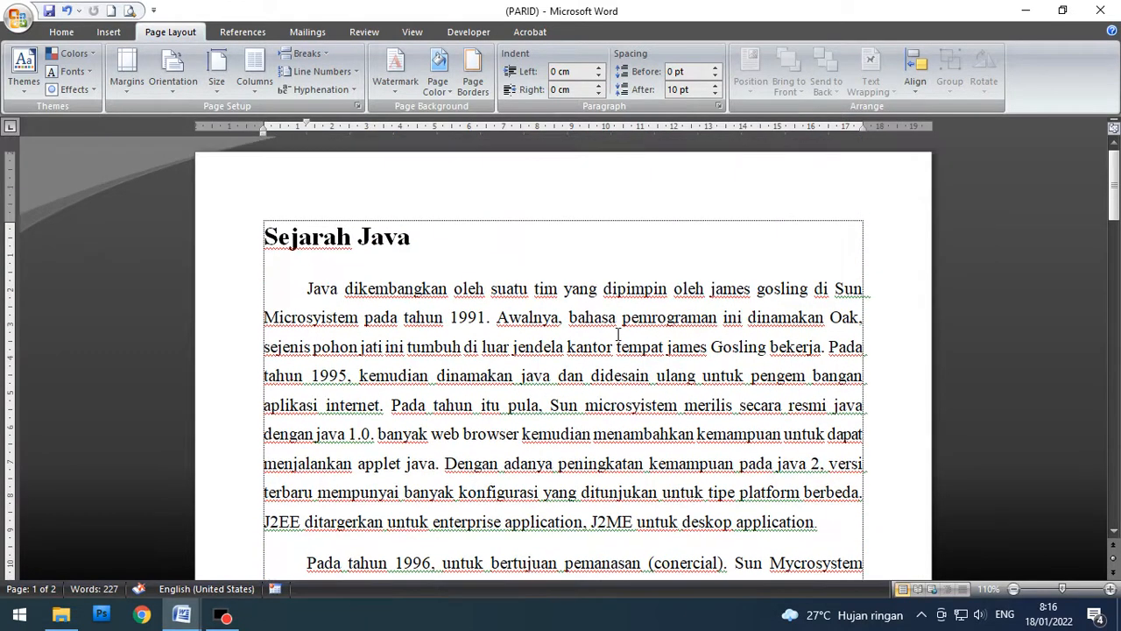